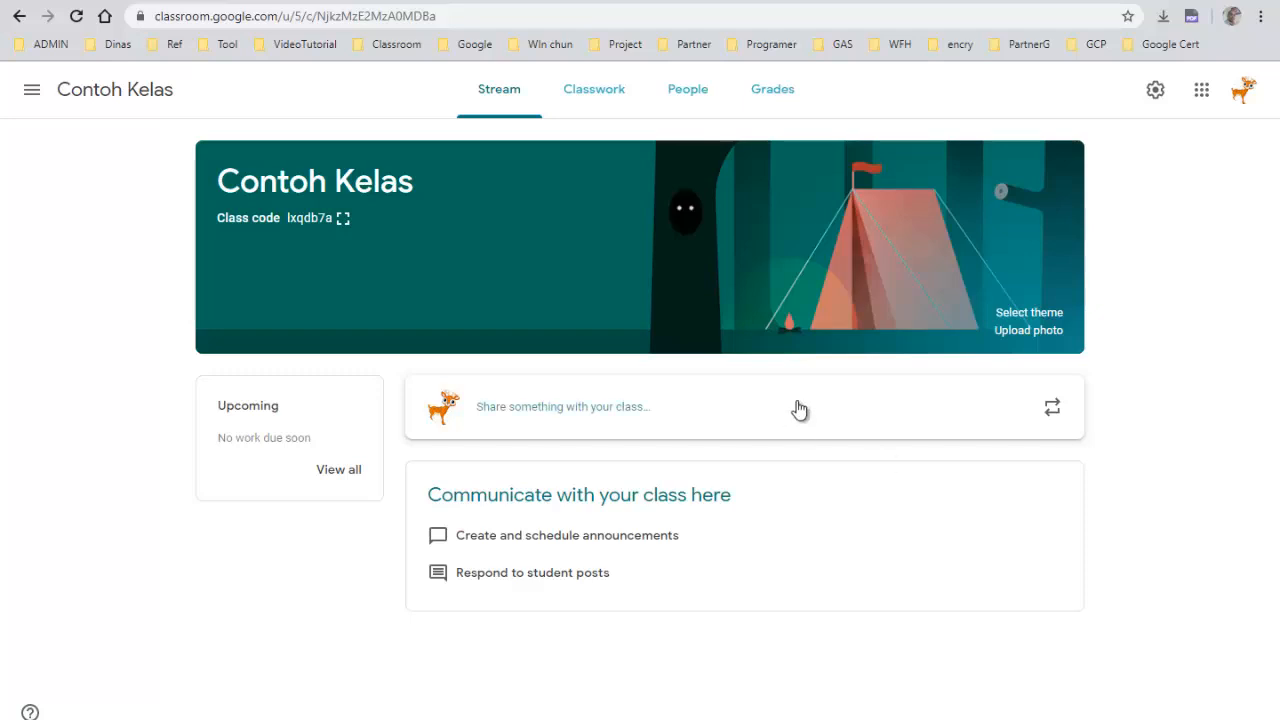
Open the class's Drive folder from the Classwork page of Contoh Kelas
click(586, 92)
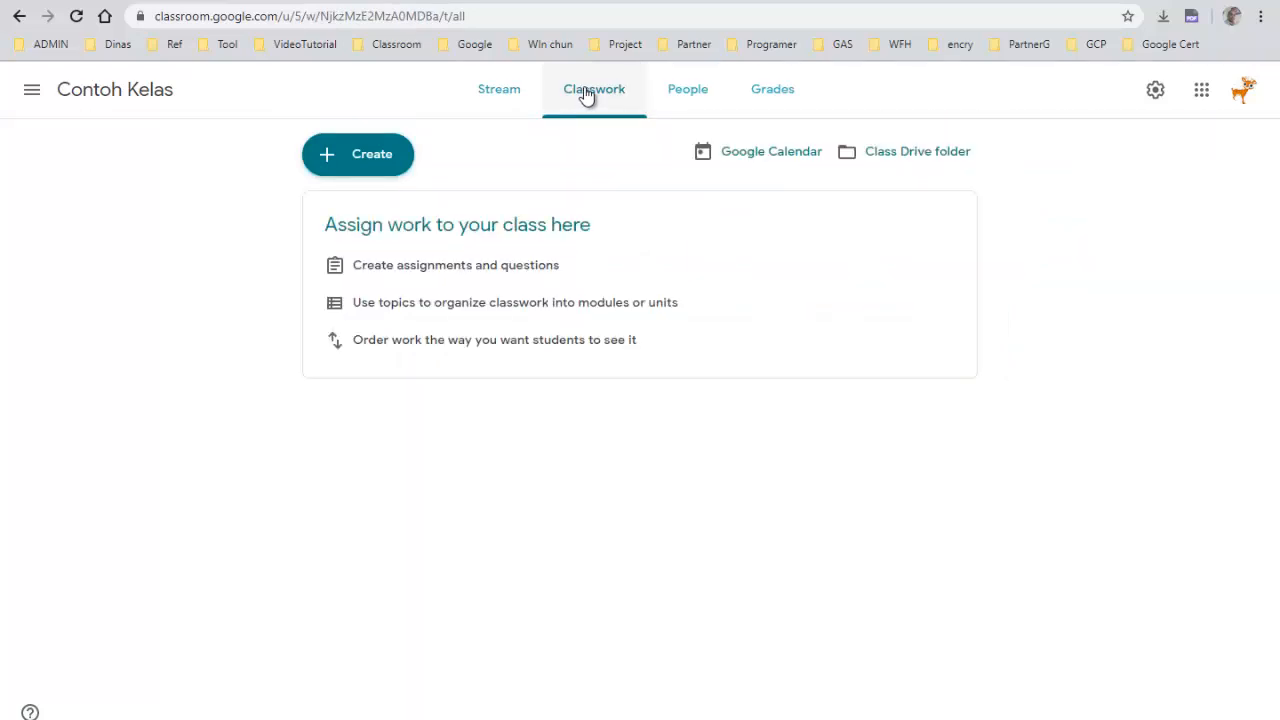
click(899, 158)
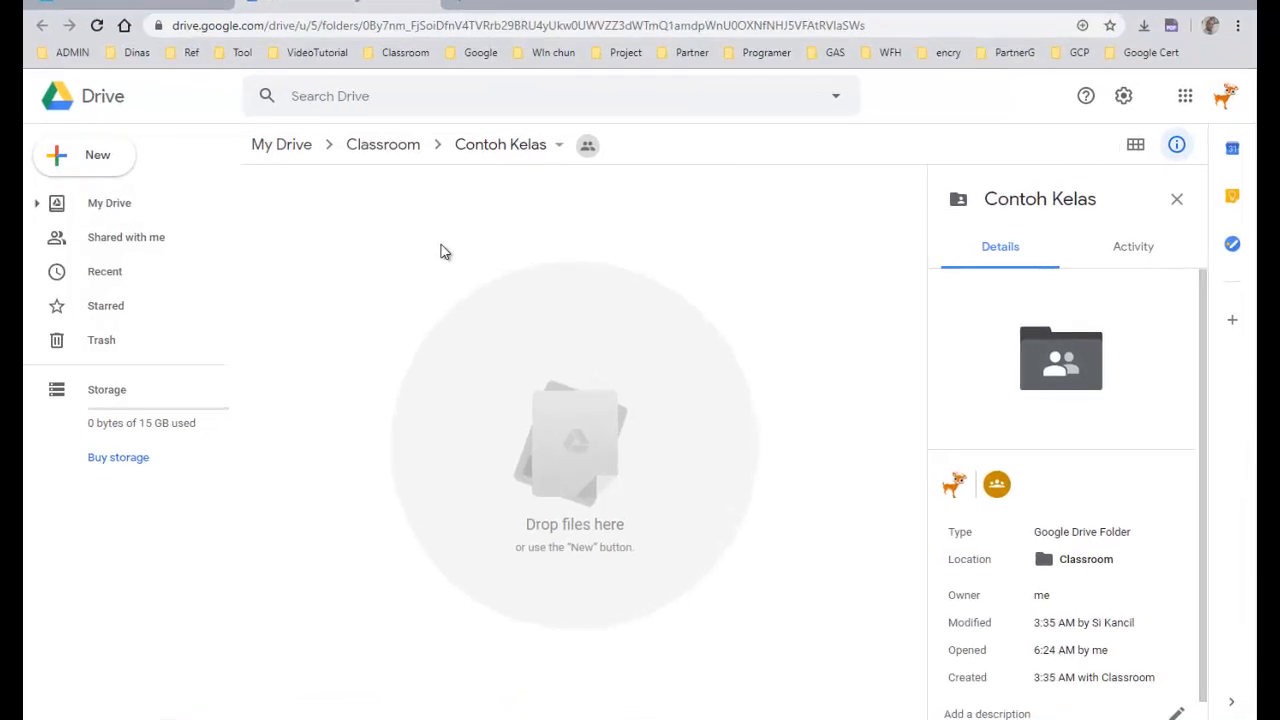
right_click(401, 236)
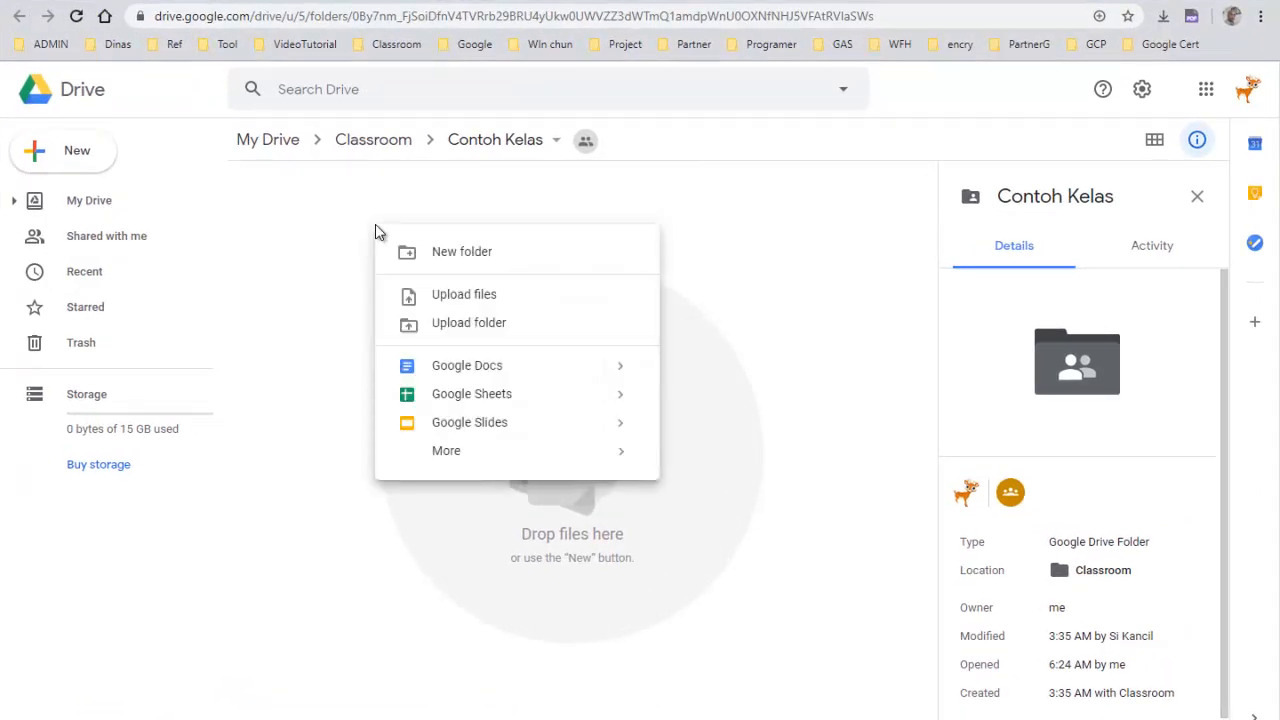
click(316, 213)
right_click(316, 213)
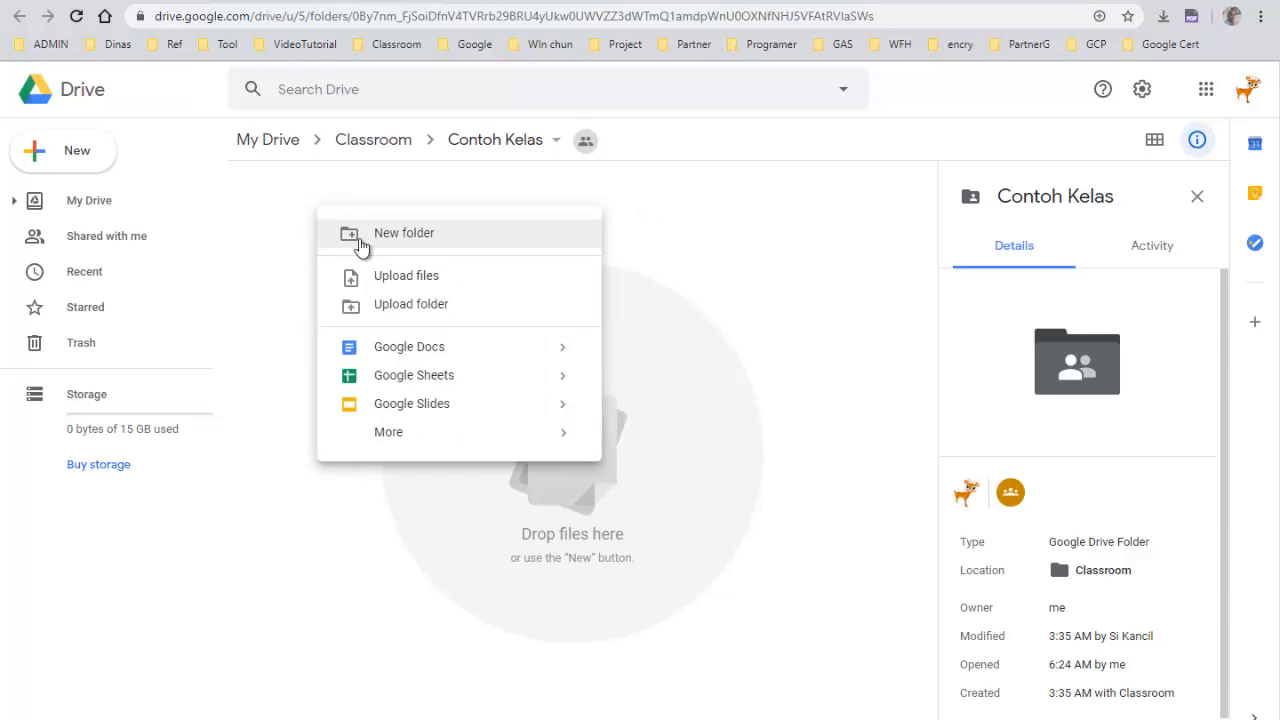
click(734, 245)
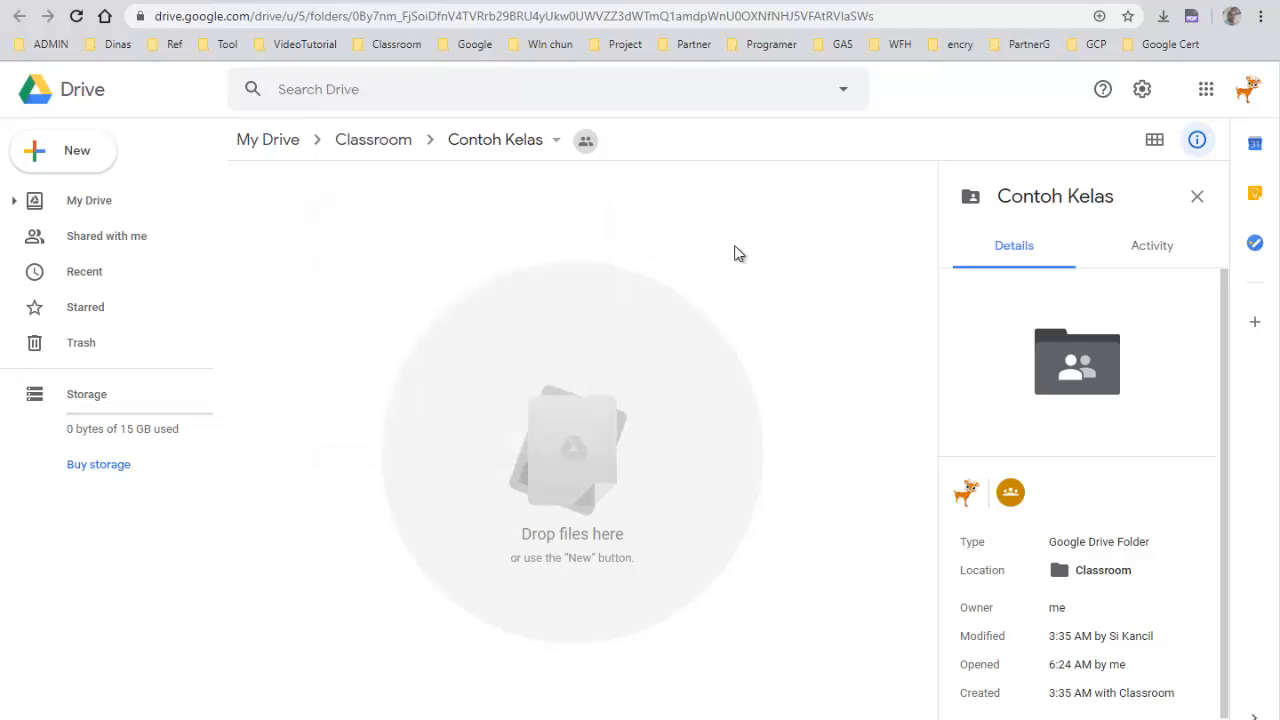
click(70, 163)
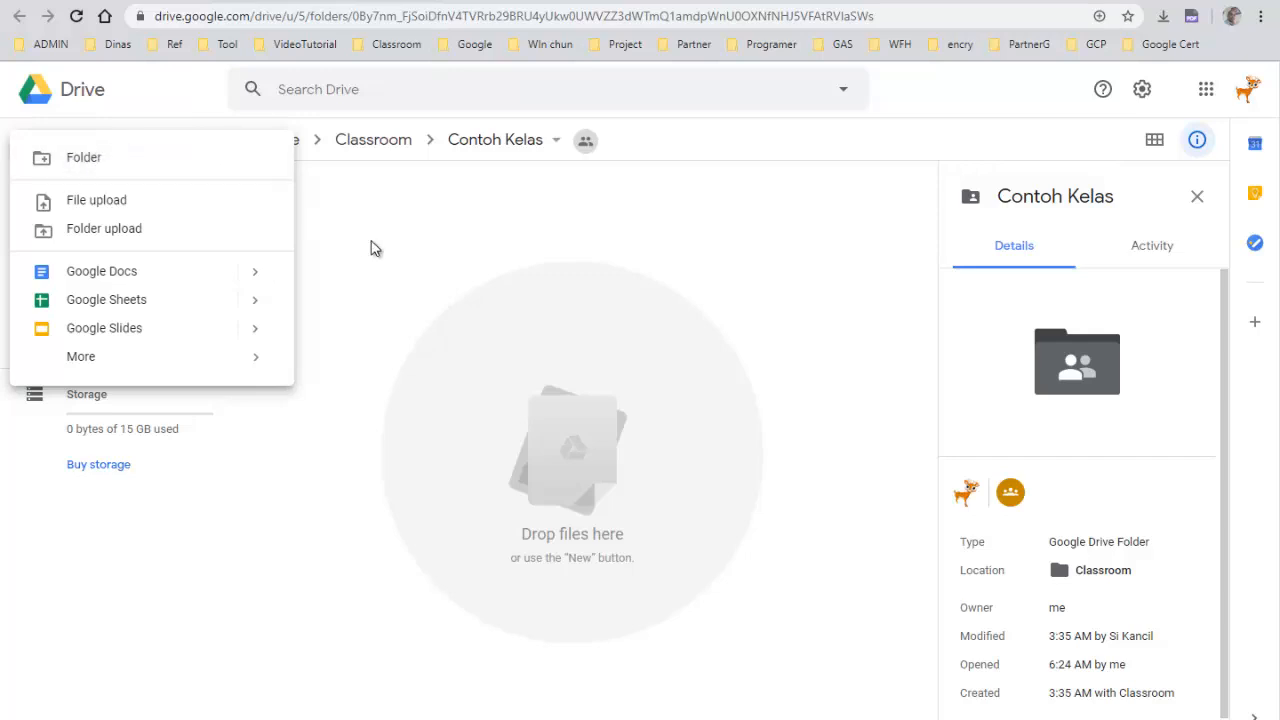
click(423, 257)
Create a new folder named Pustaka inside the Contoh Kelas folder
right_click(478, 236)
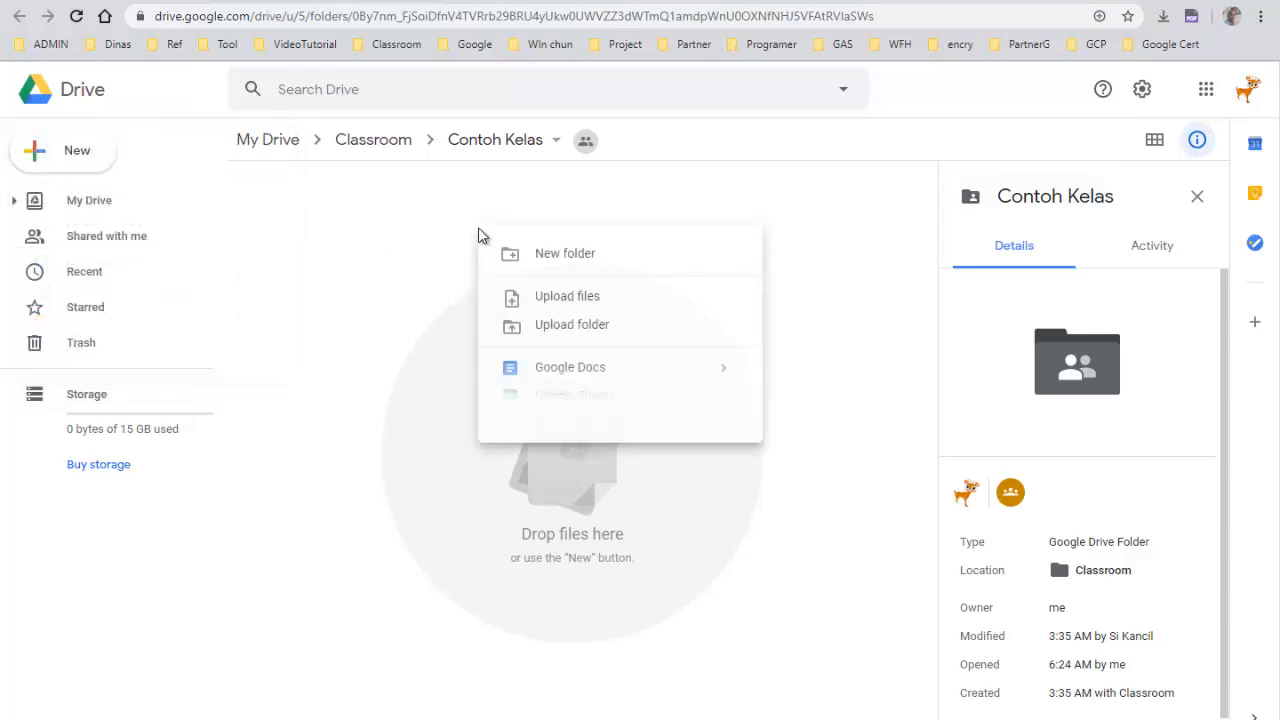
click(558, 260)
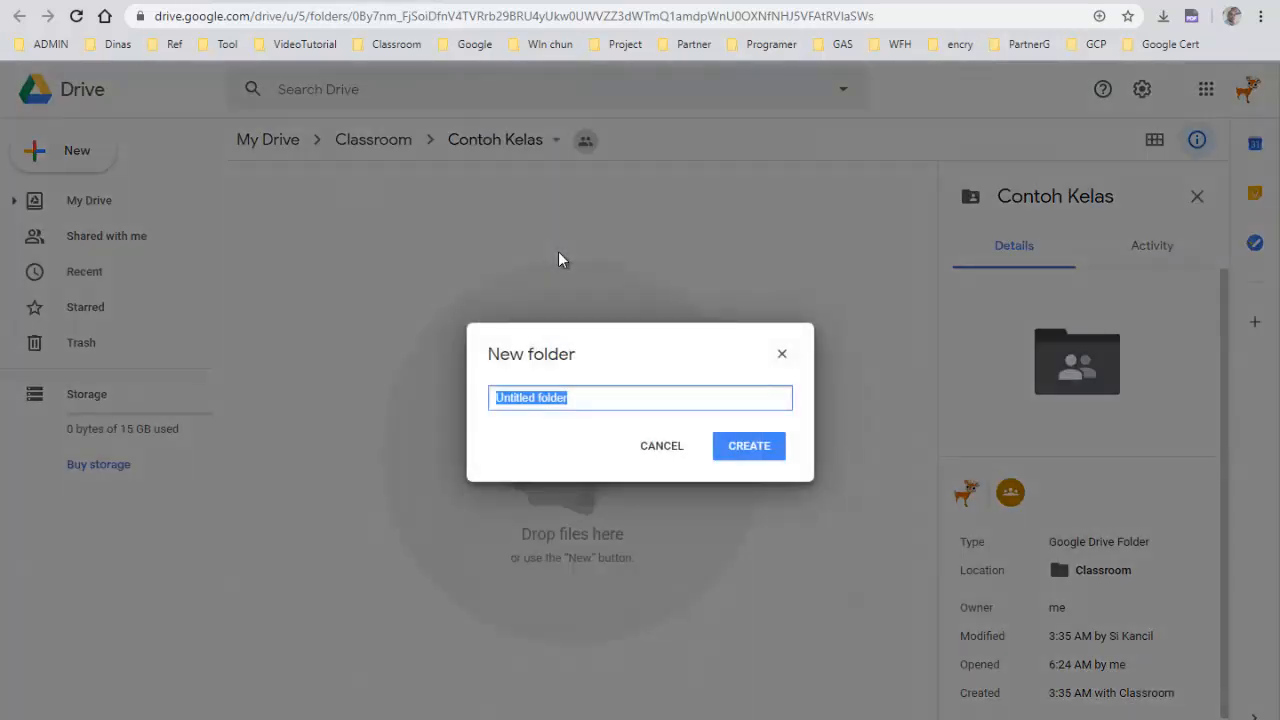
text(Pu)
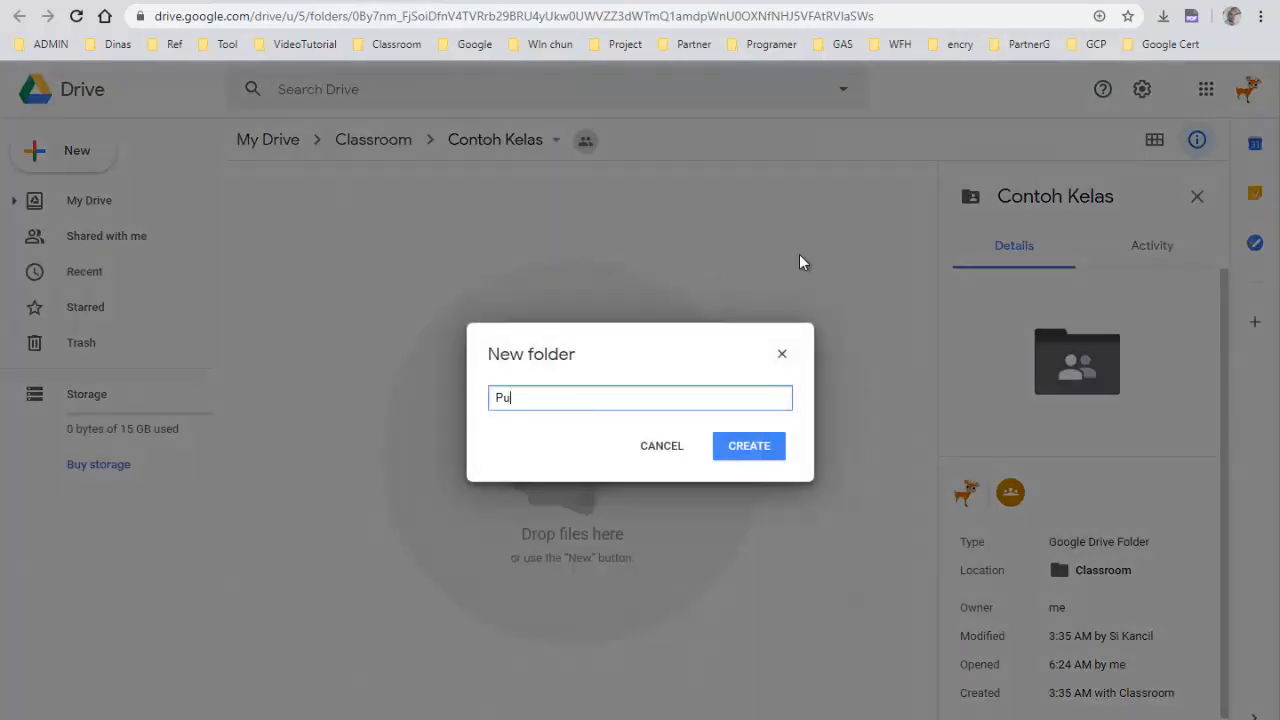
text(staka)
key(Return)
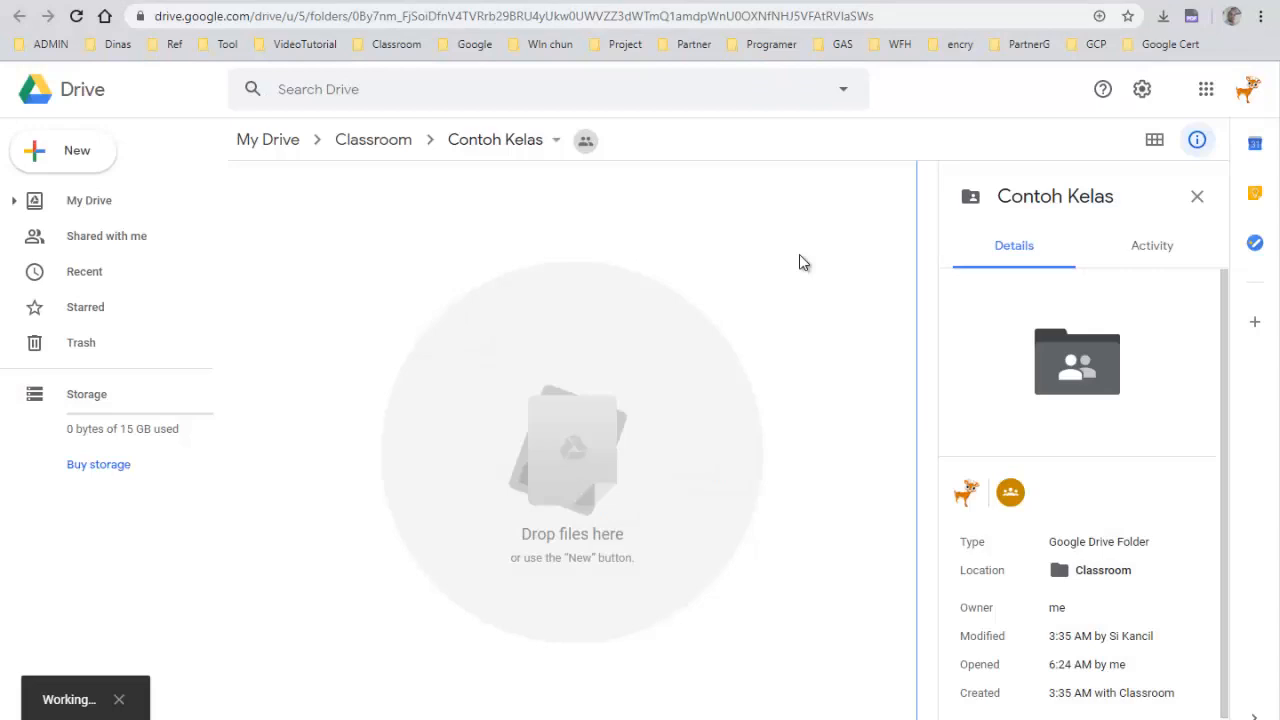
Open the Pustaka folder
click(346, 383)
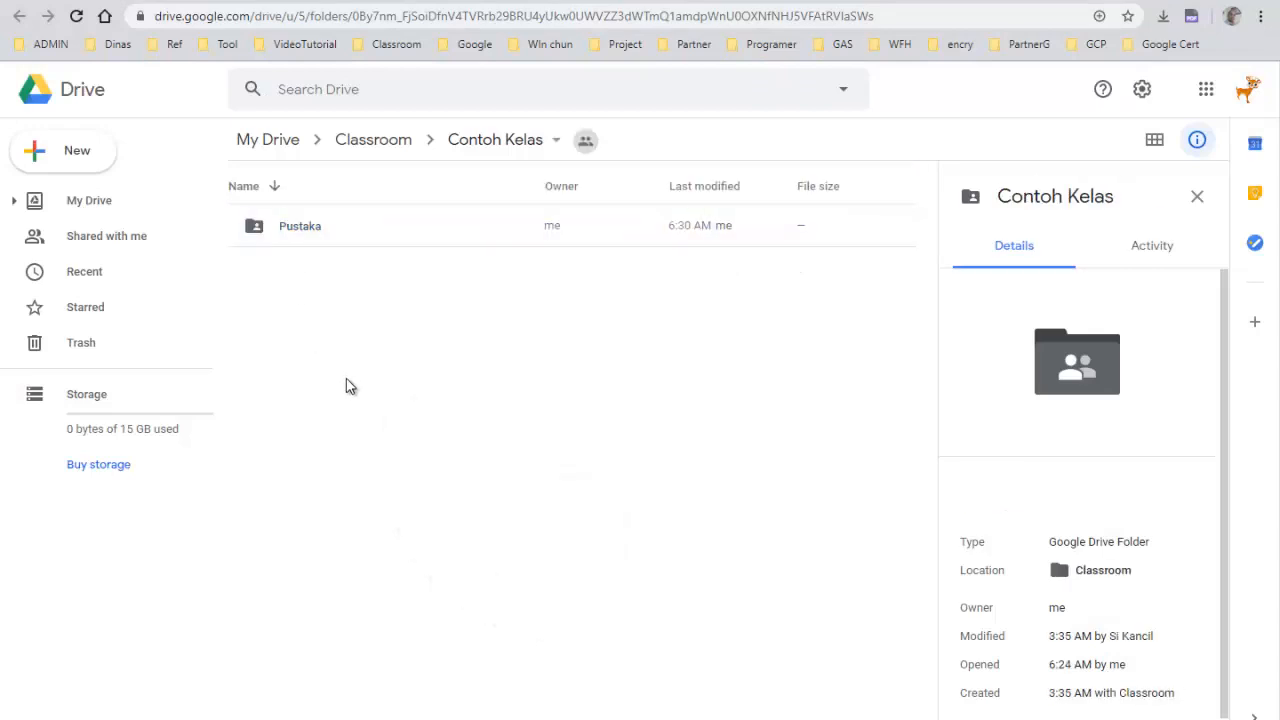
double_click(297, 230)
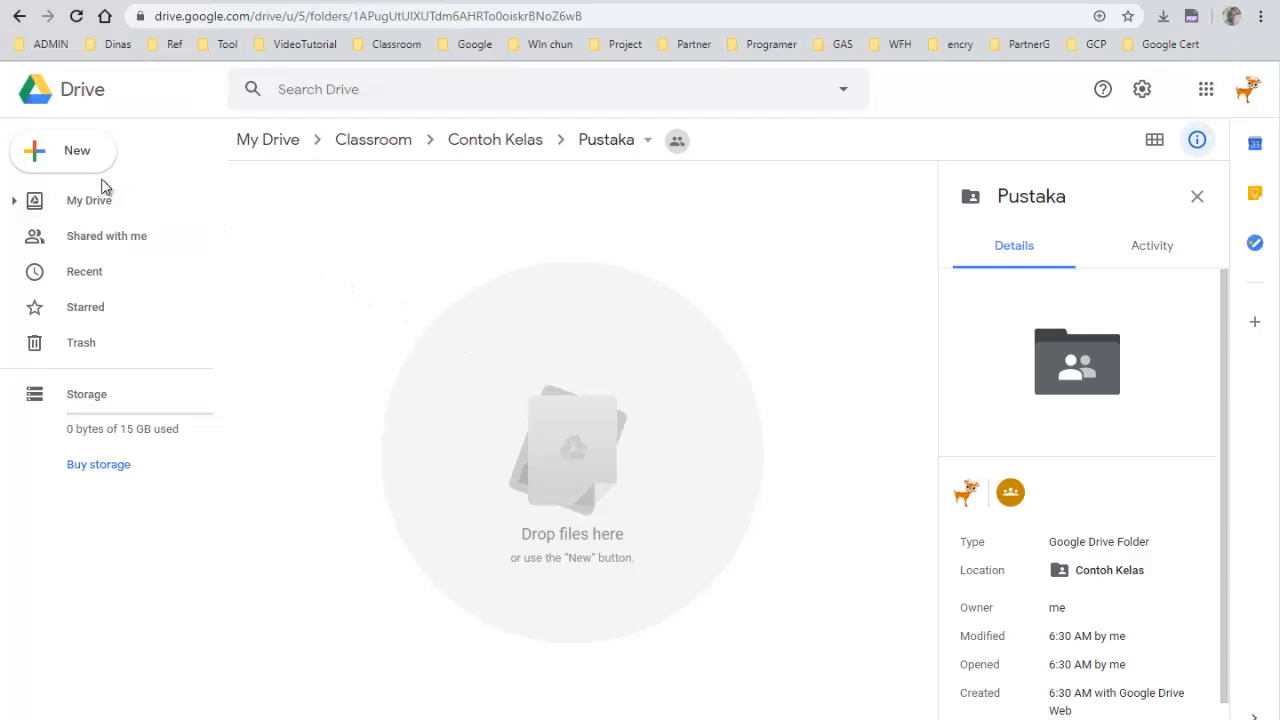
click(70, 156)
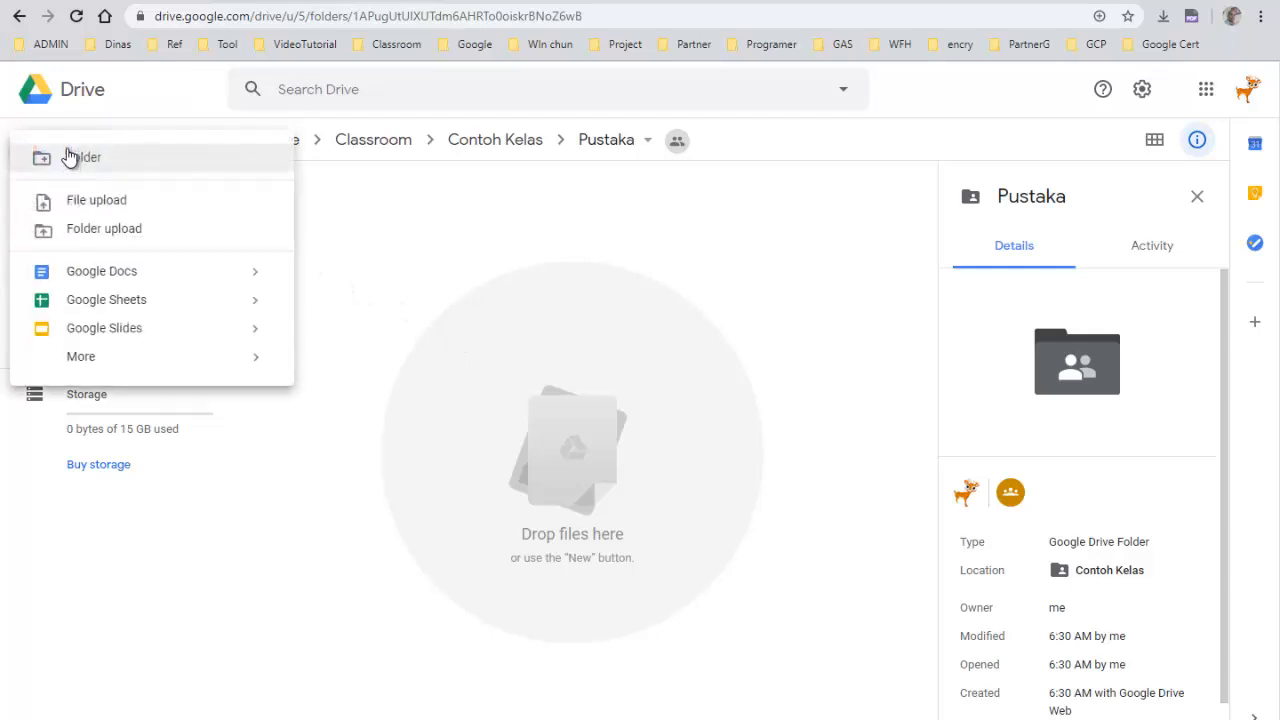
click(434, 297)
click(77, 157)
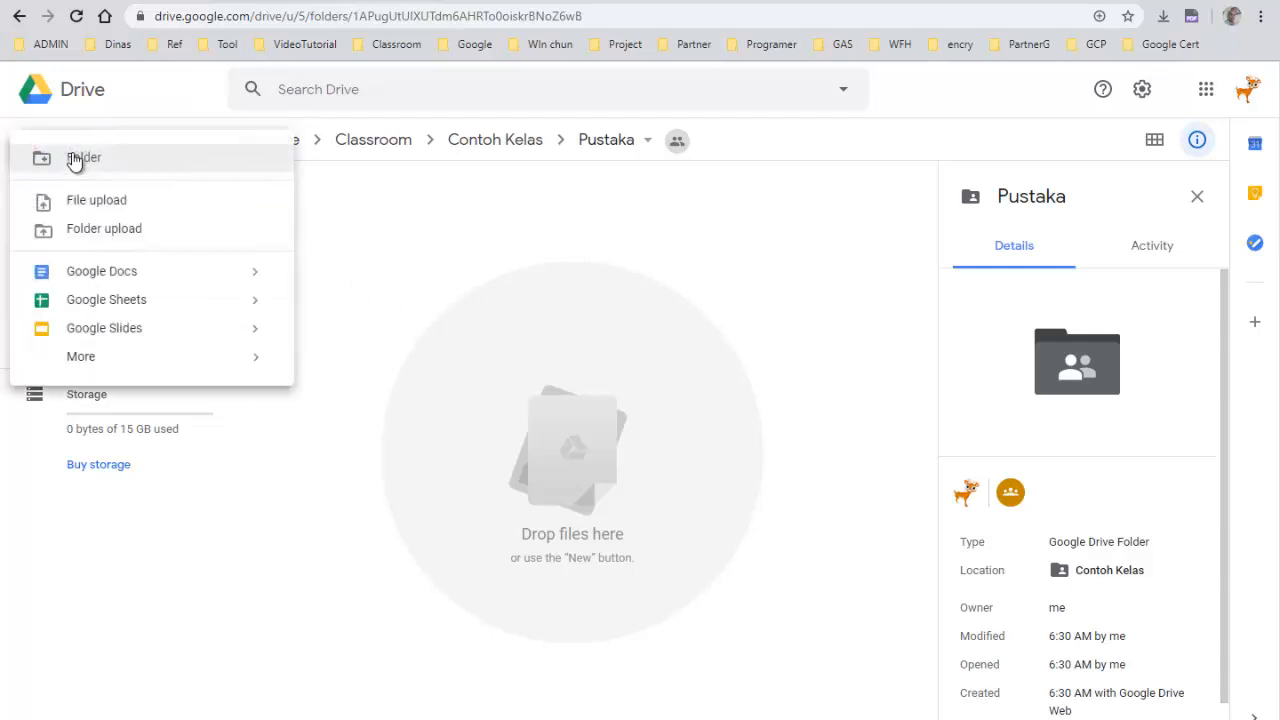
click(97, 205)
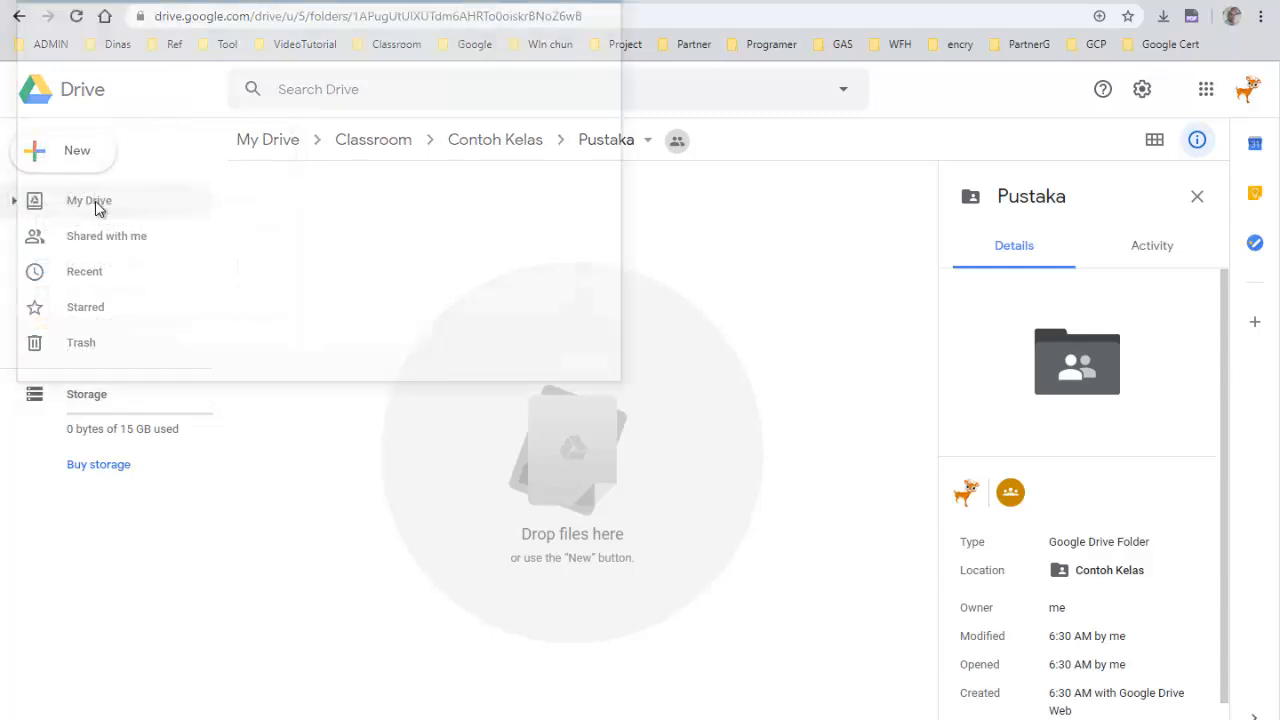
click(583, 367)
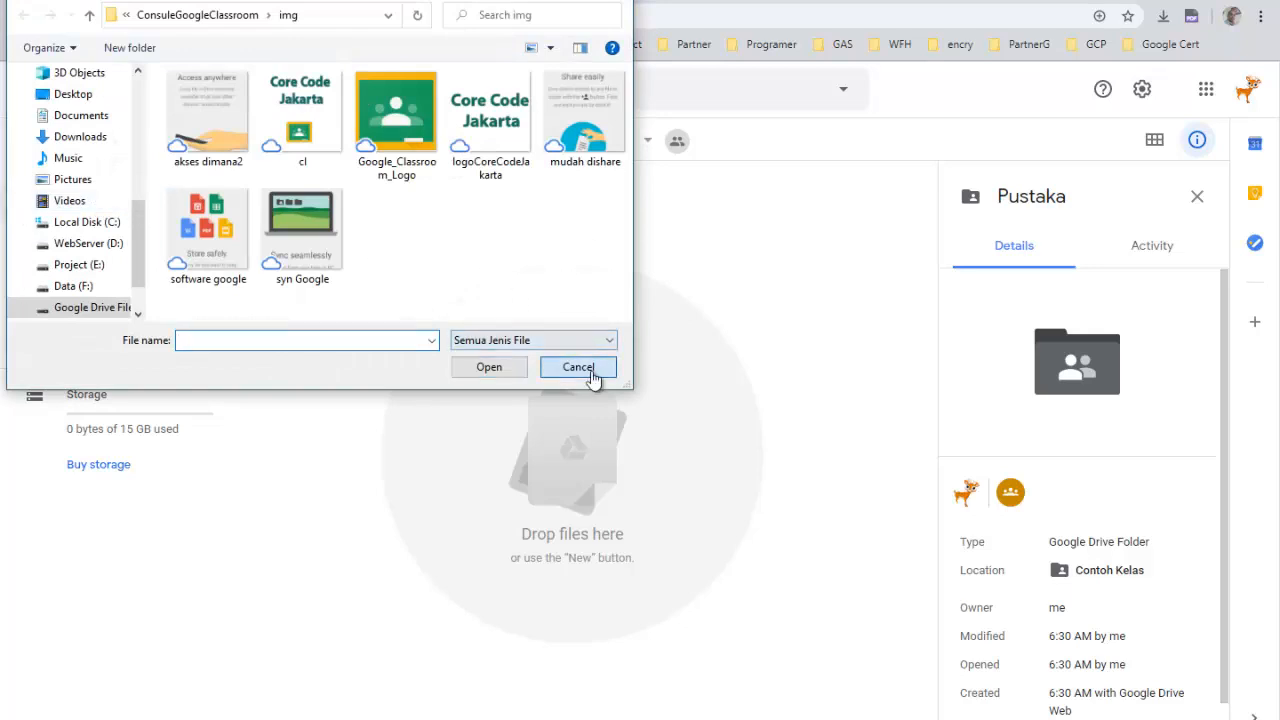
Upload the file Kelas V Tema 8 Buku Siswa from Data (F:) > #Cloud2020 > Guru > Buku_Kls5_2020 > Siswa into Pustaka
right_click(340, 254)
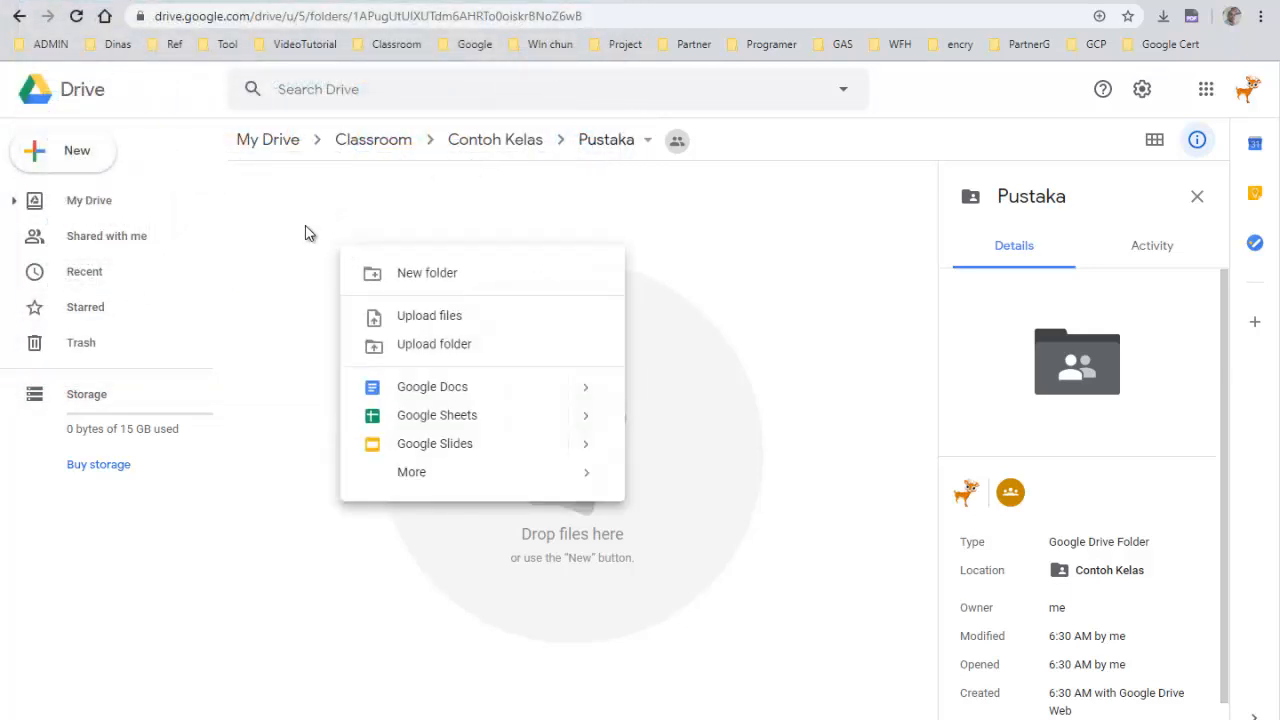
click(450, 317)
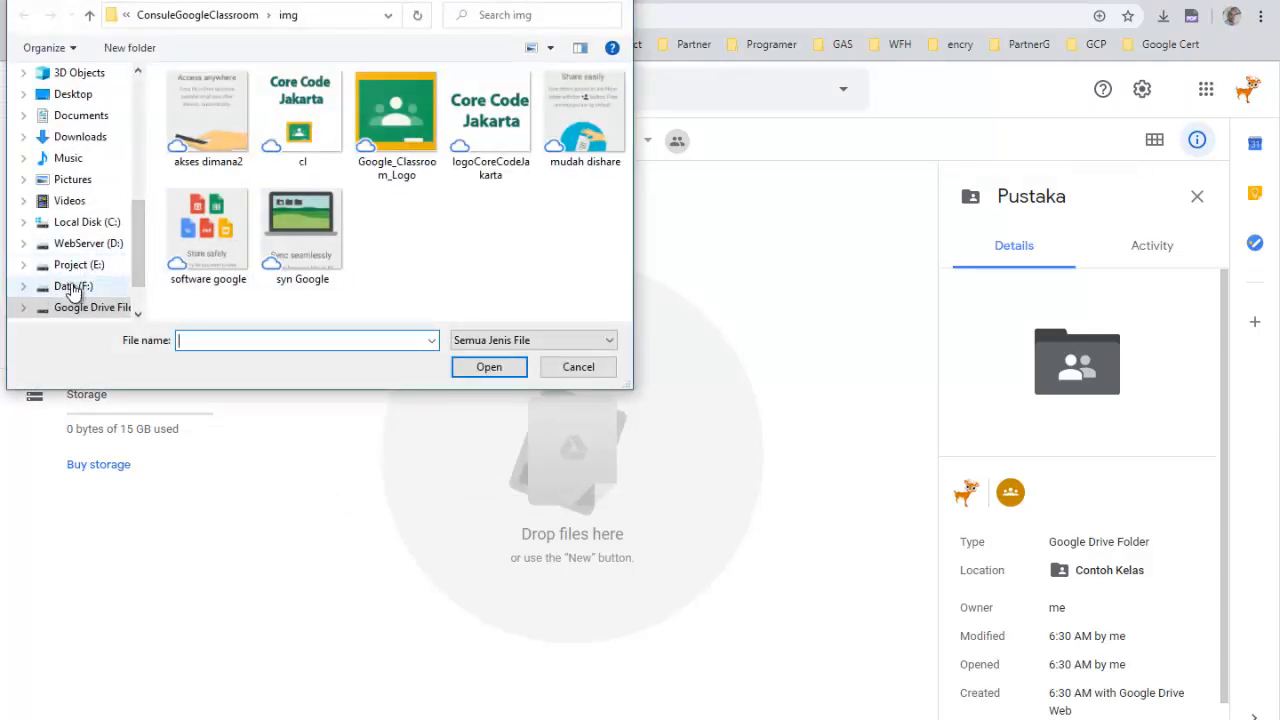
click(72, 287)
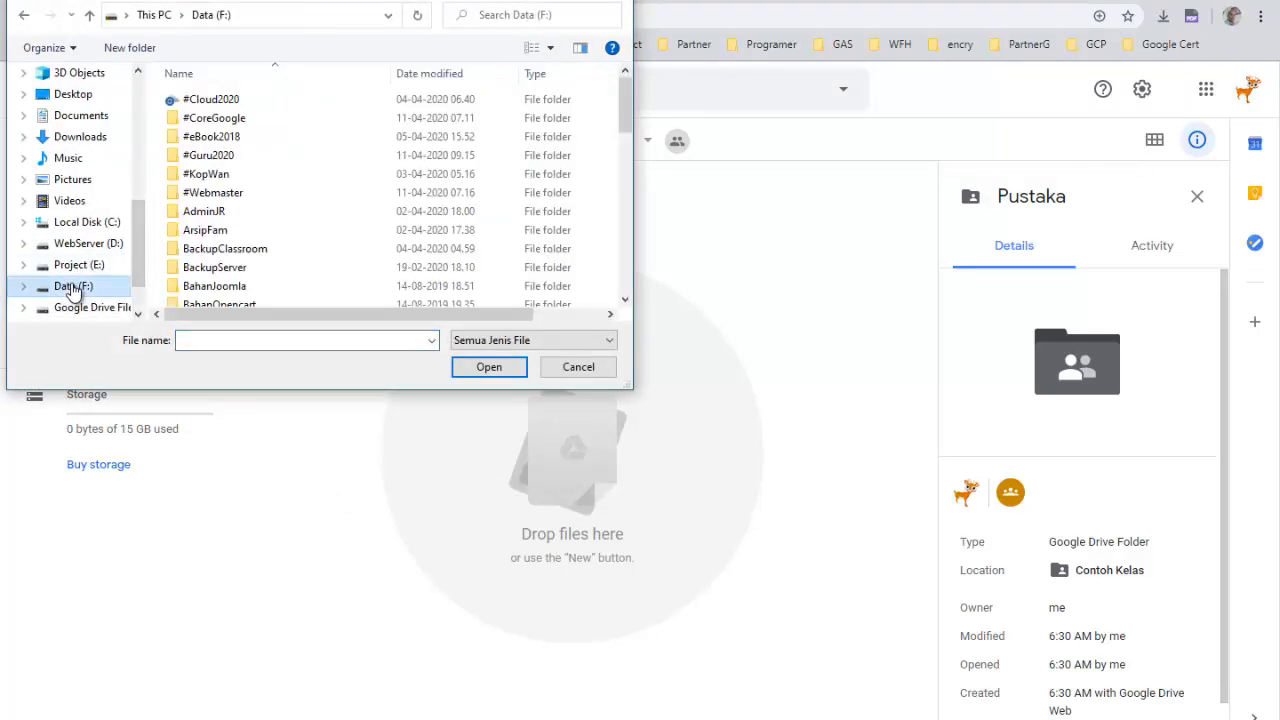
double_click(213, 95)
double_click(192, 106)
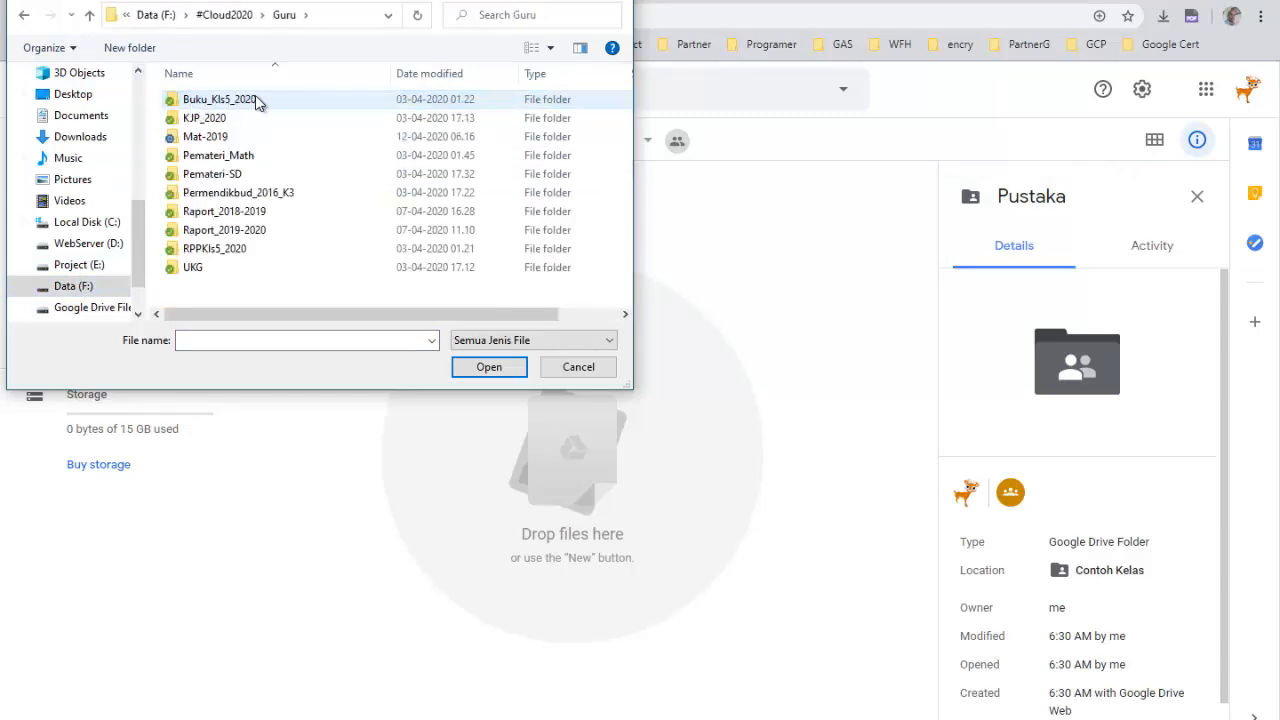
double_click(232, 106)
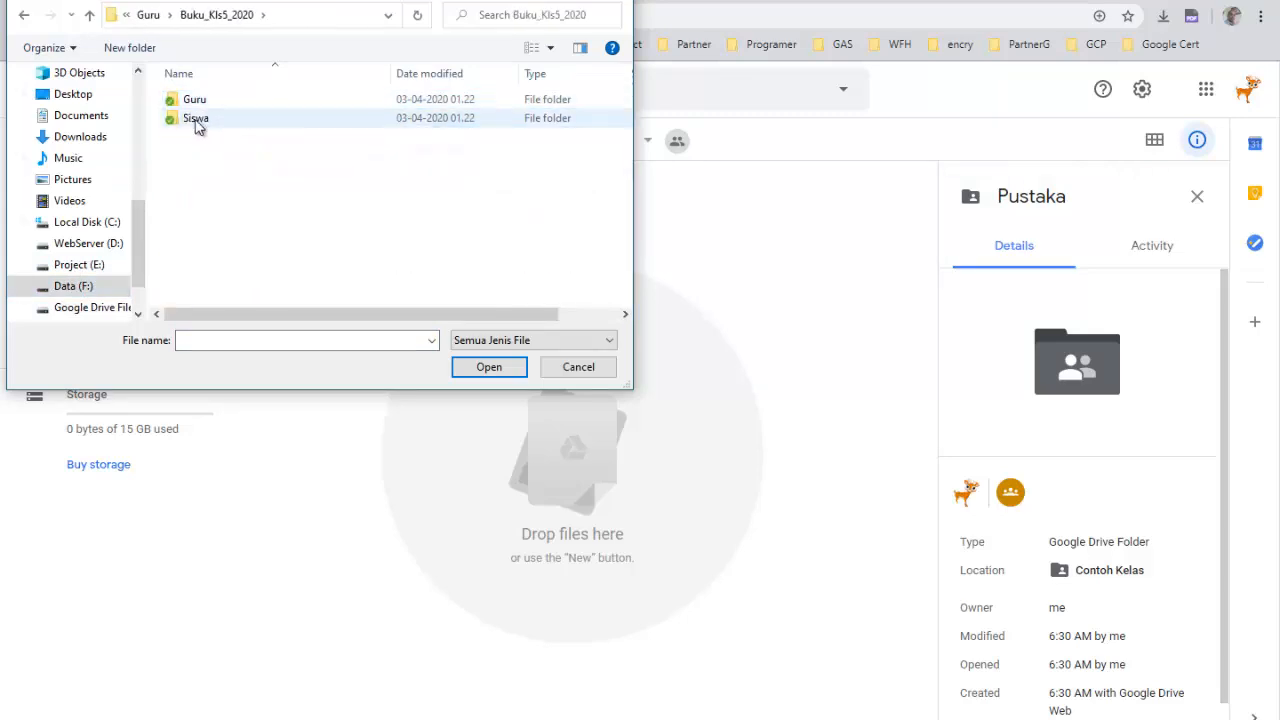
click(198, 122)
double_click(197, 121)
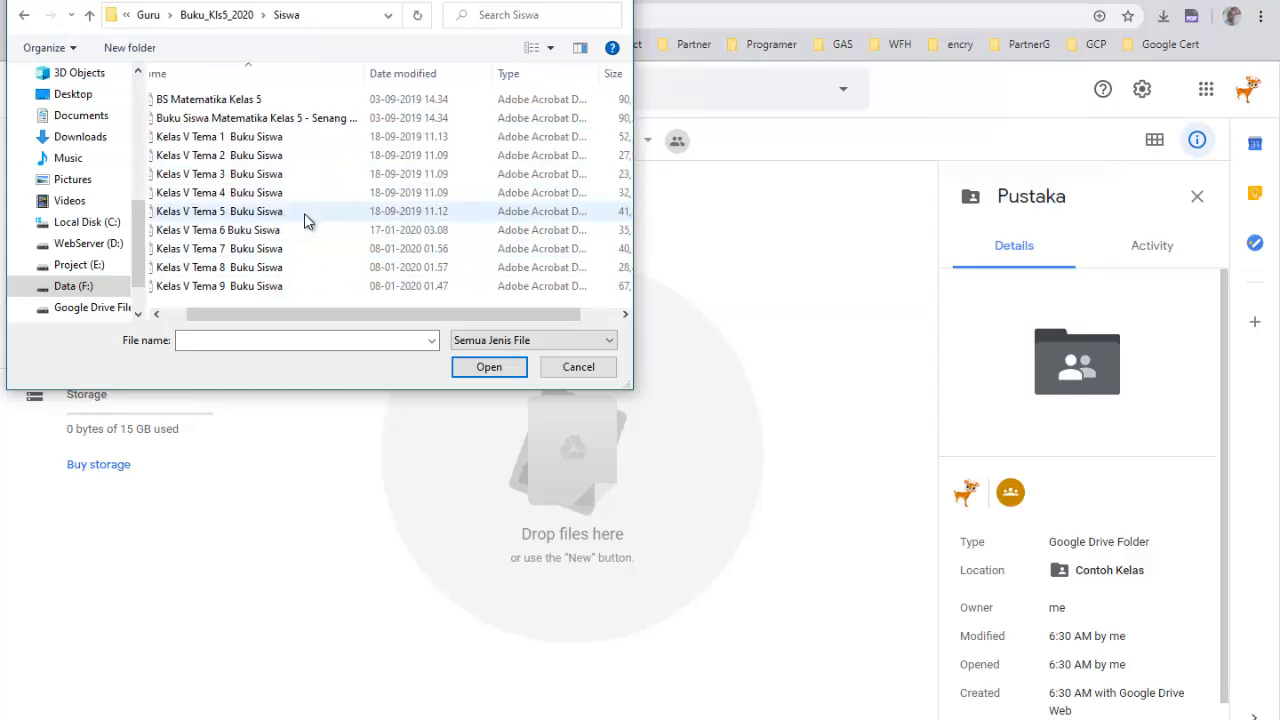
click(235, 268)
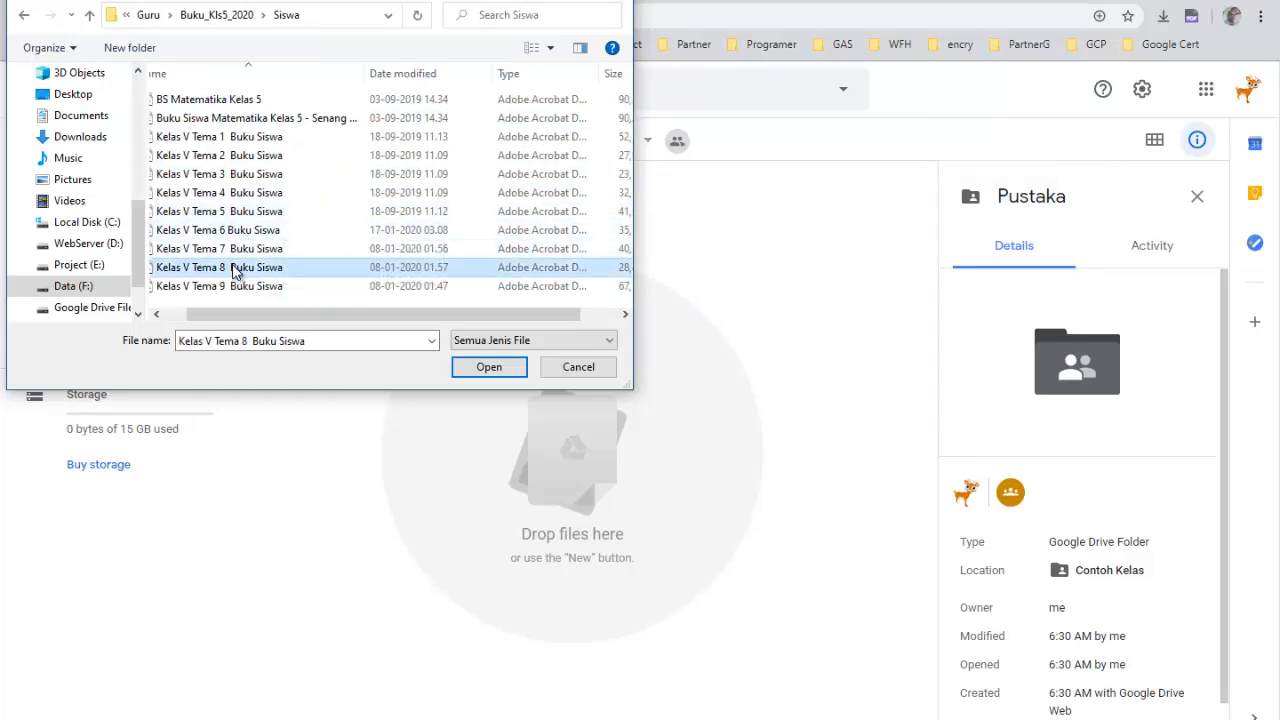
click(489, 368)
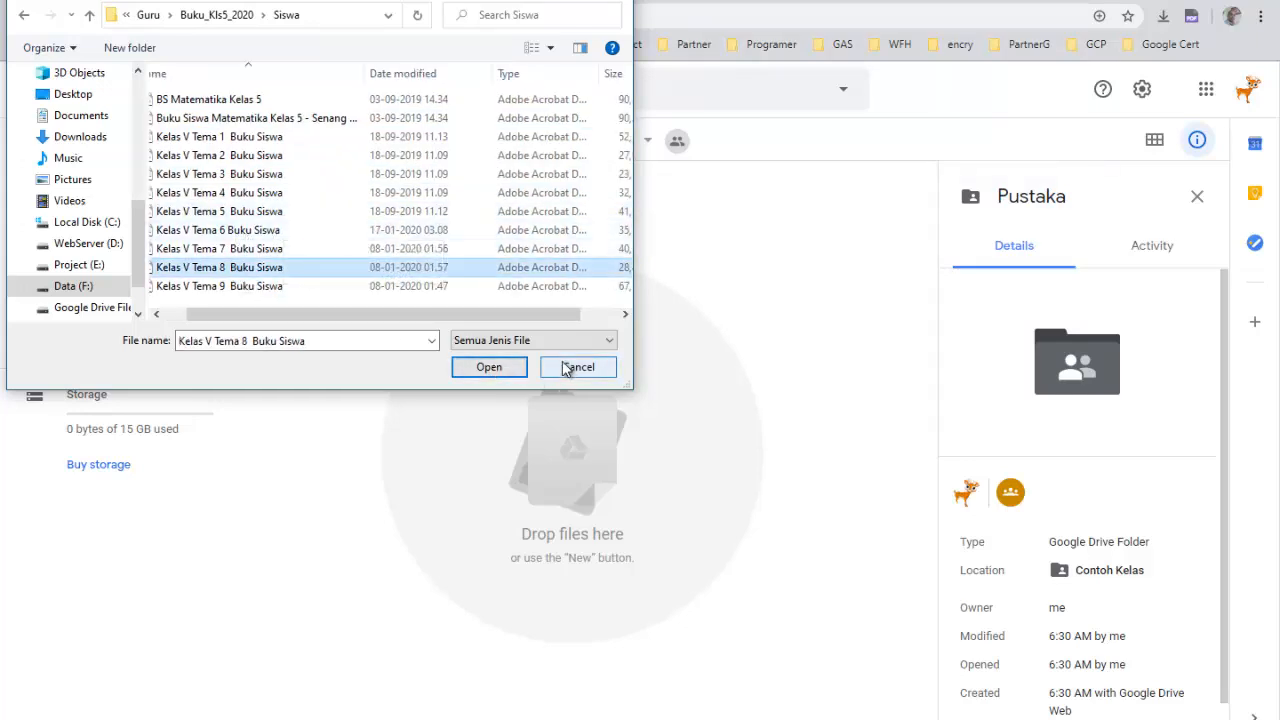
click(490, 369)
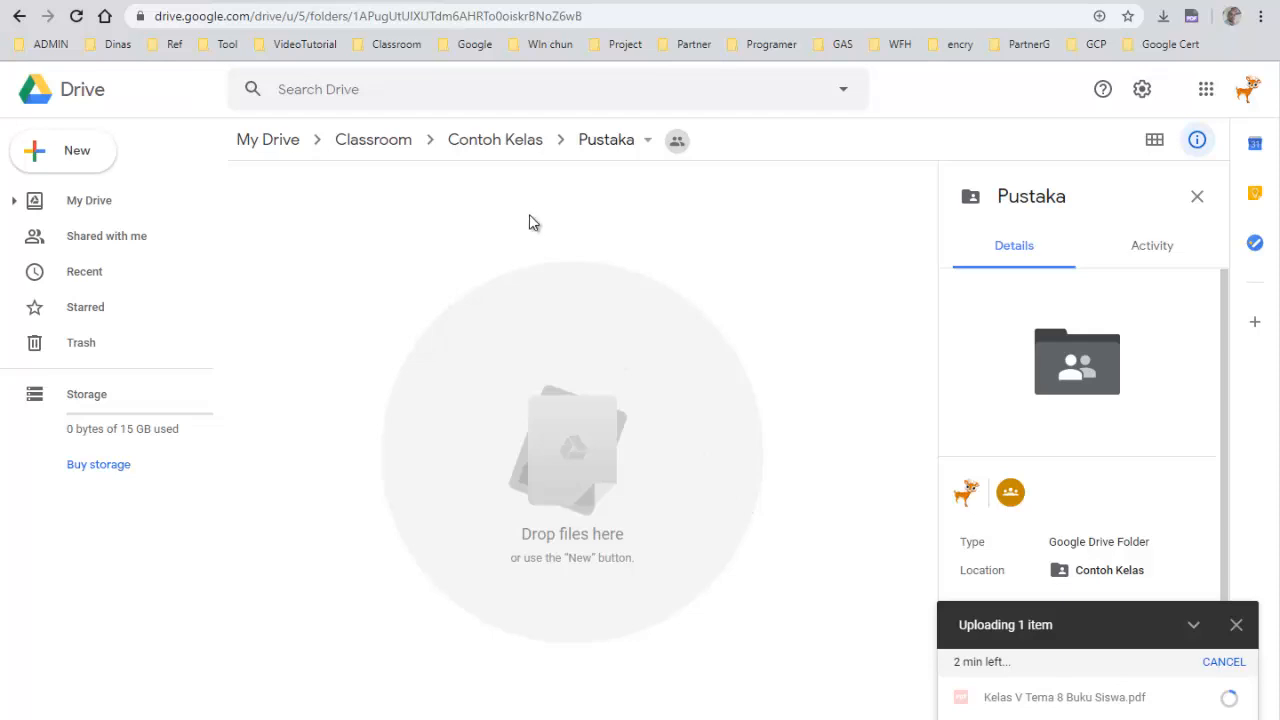
Go back to Contoh Kelas and create a new folder named Admin there
click(474, 140)
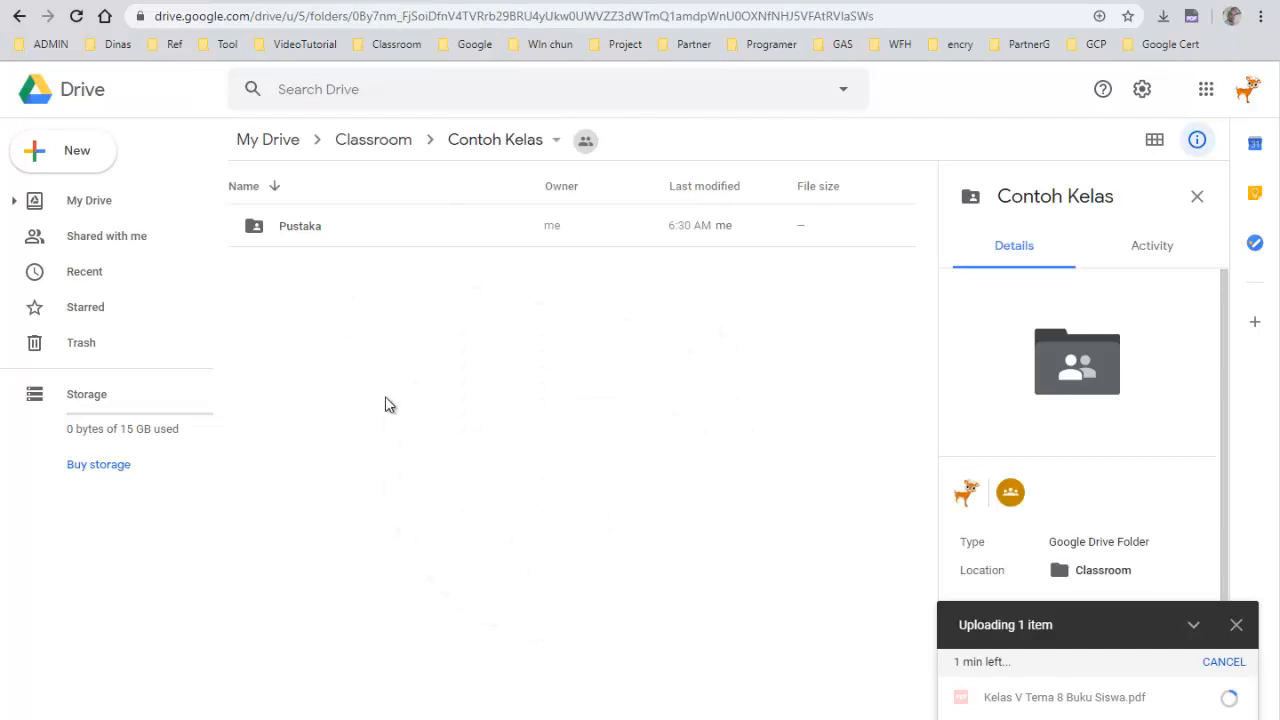
right_click(389, 404)
click(440, 425)
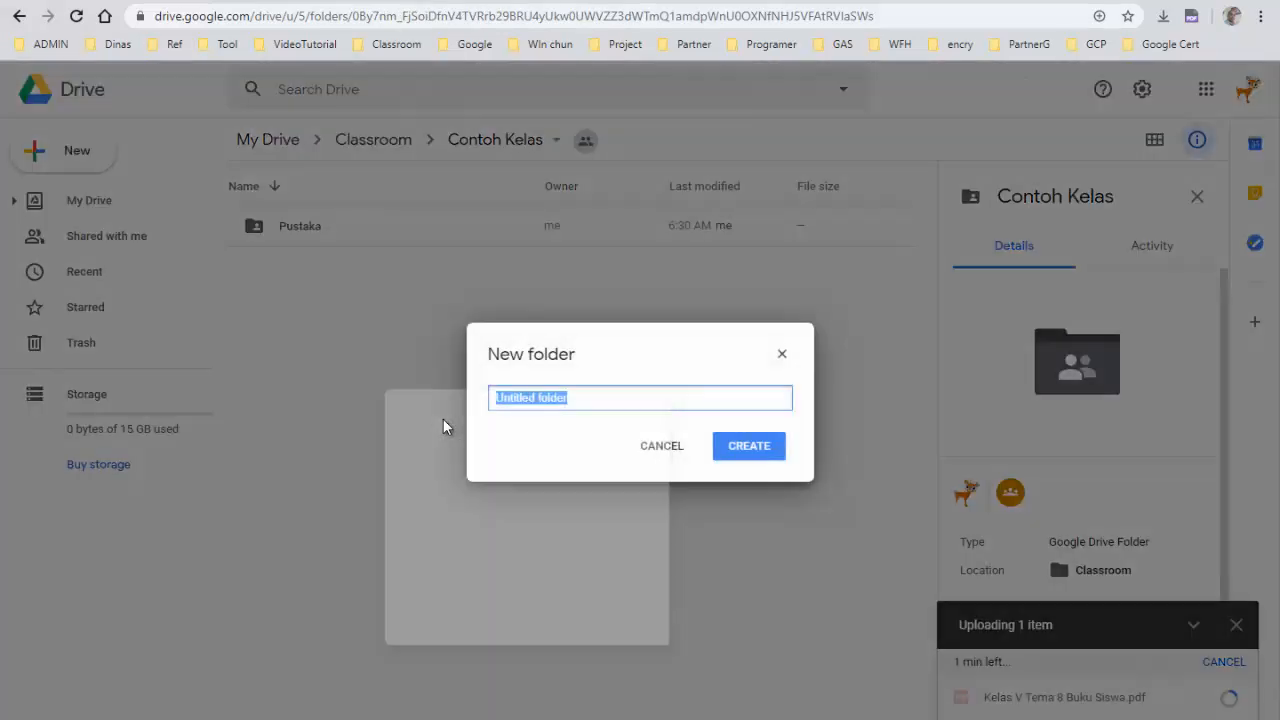
text(Adm)
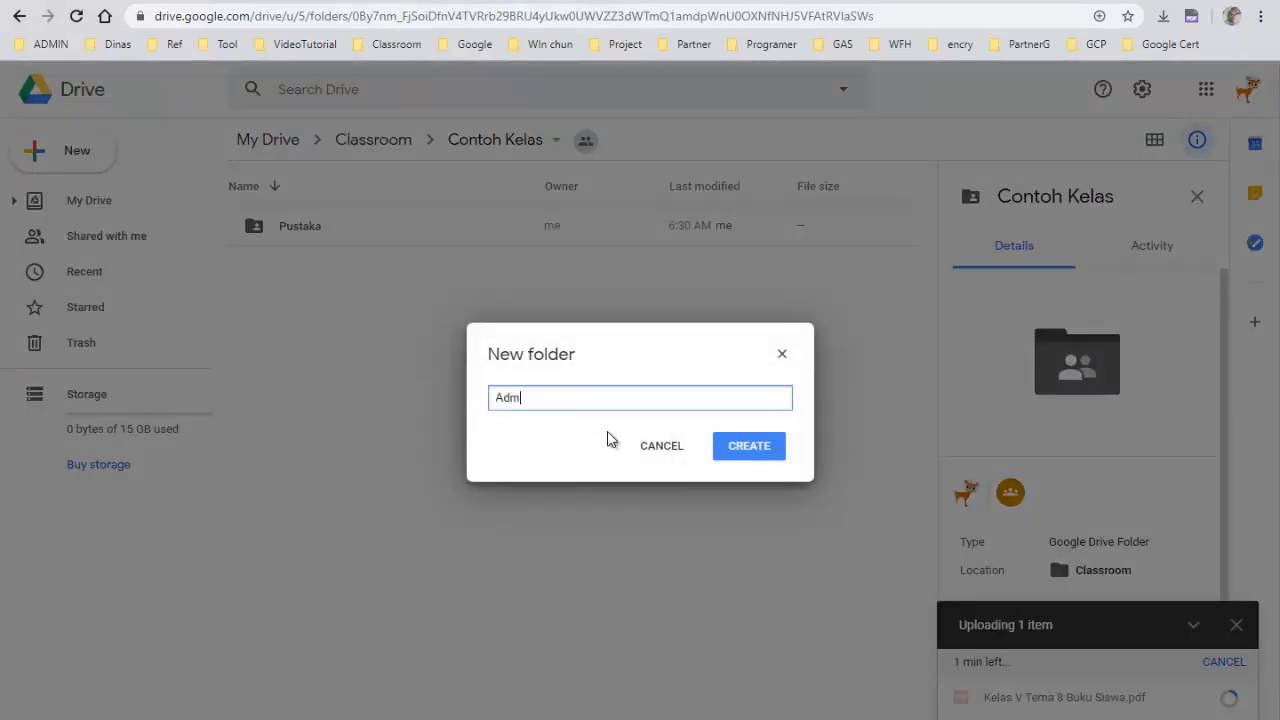
text(i)
key(BackSpace)
text(in)
click(722, 450)
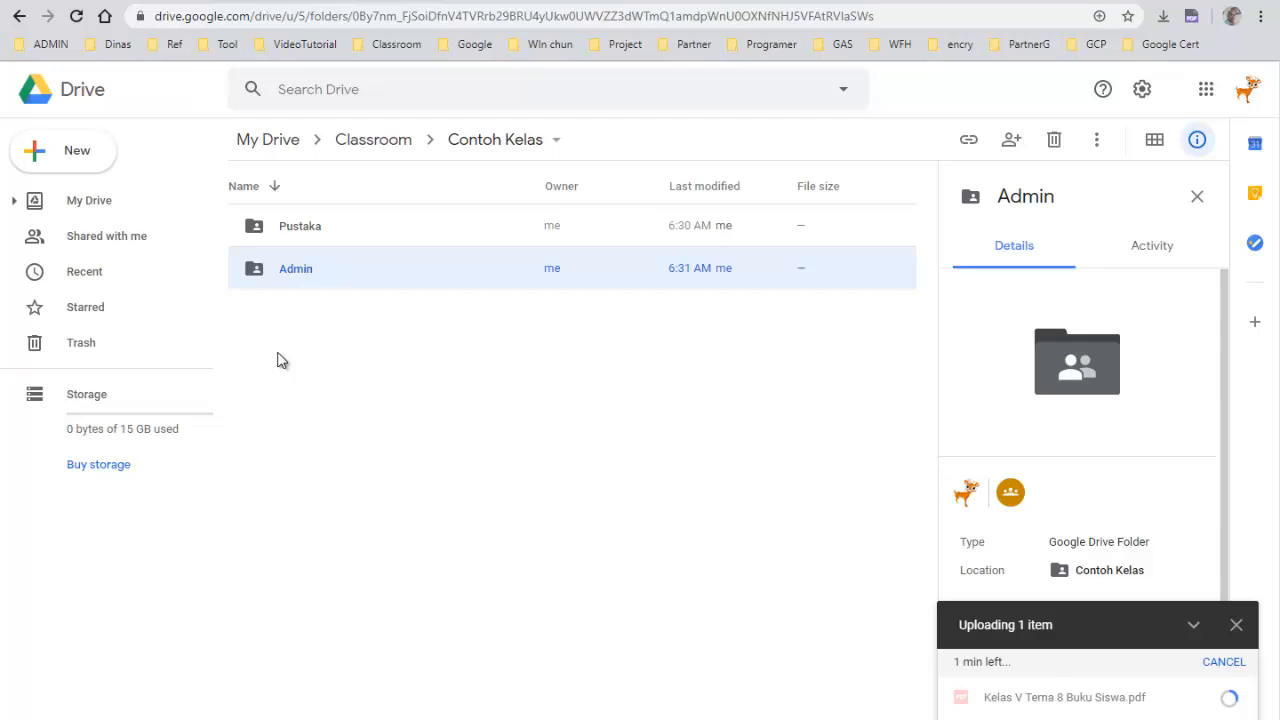
Create another new folder named Tema8 in Contoh Kelas
right_click(303, 360)
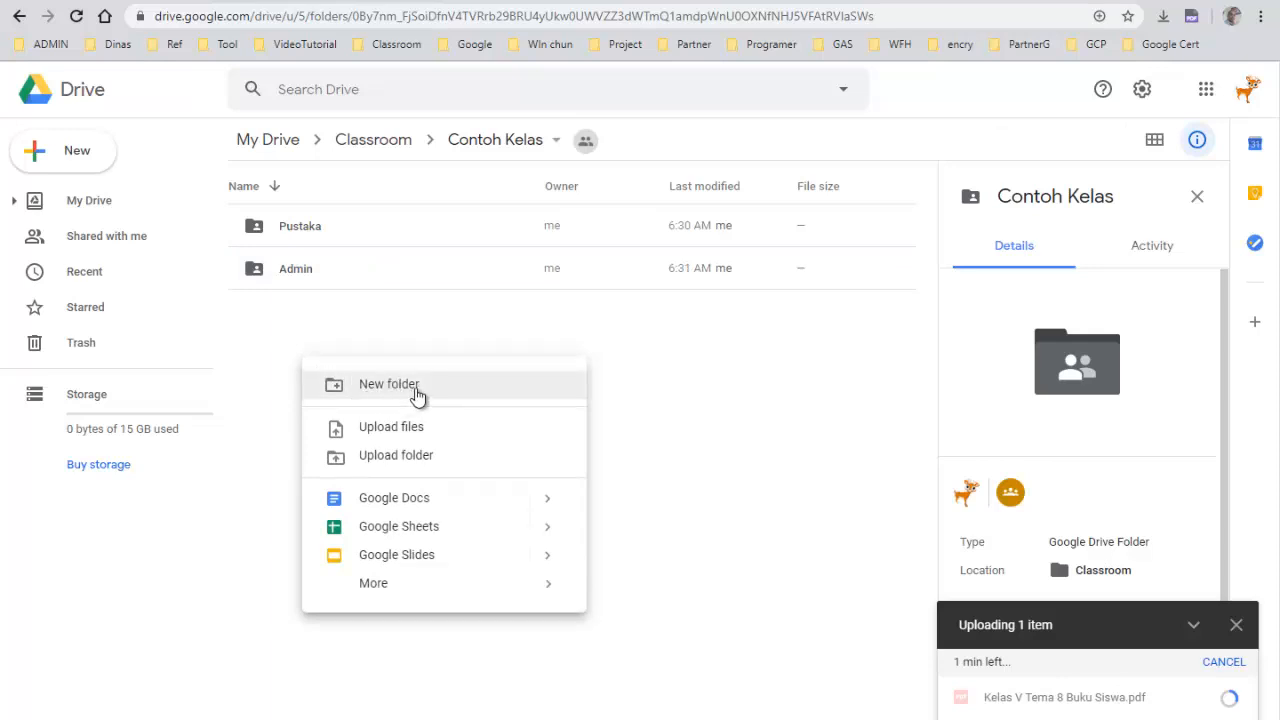
click(416, 390)
text(Tema)
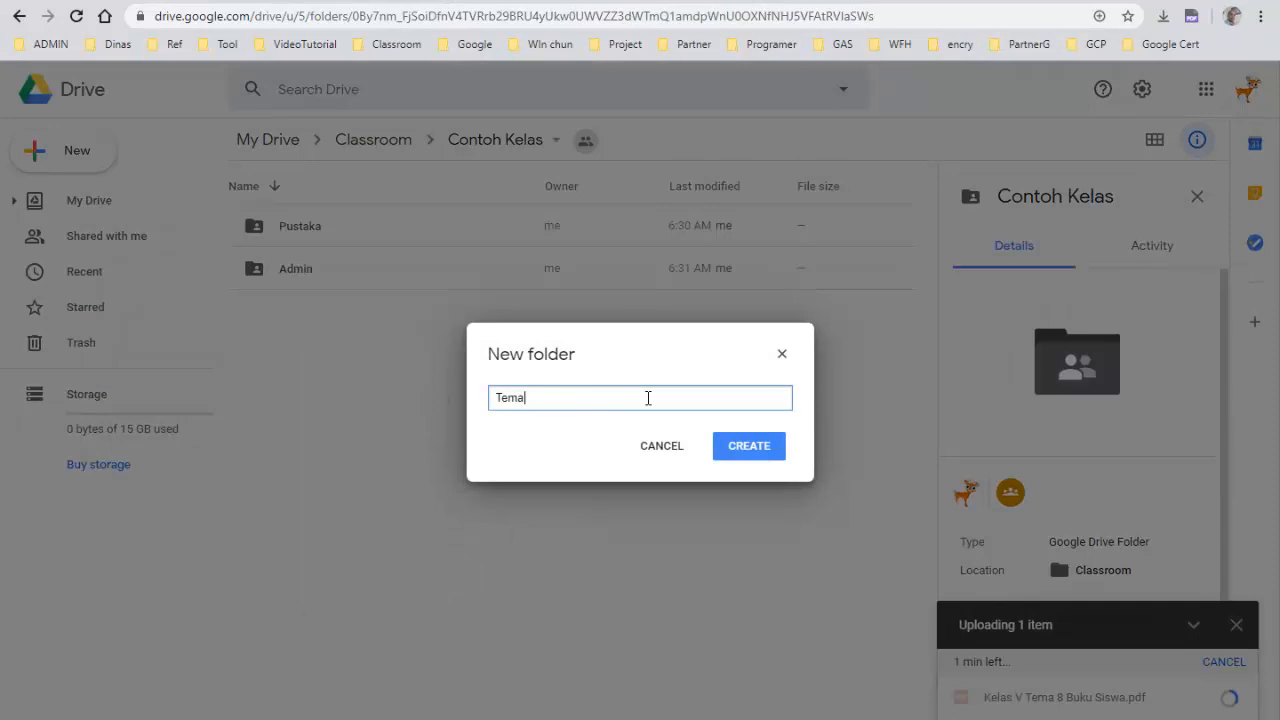
text(8)
click(733, 449)
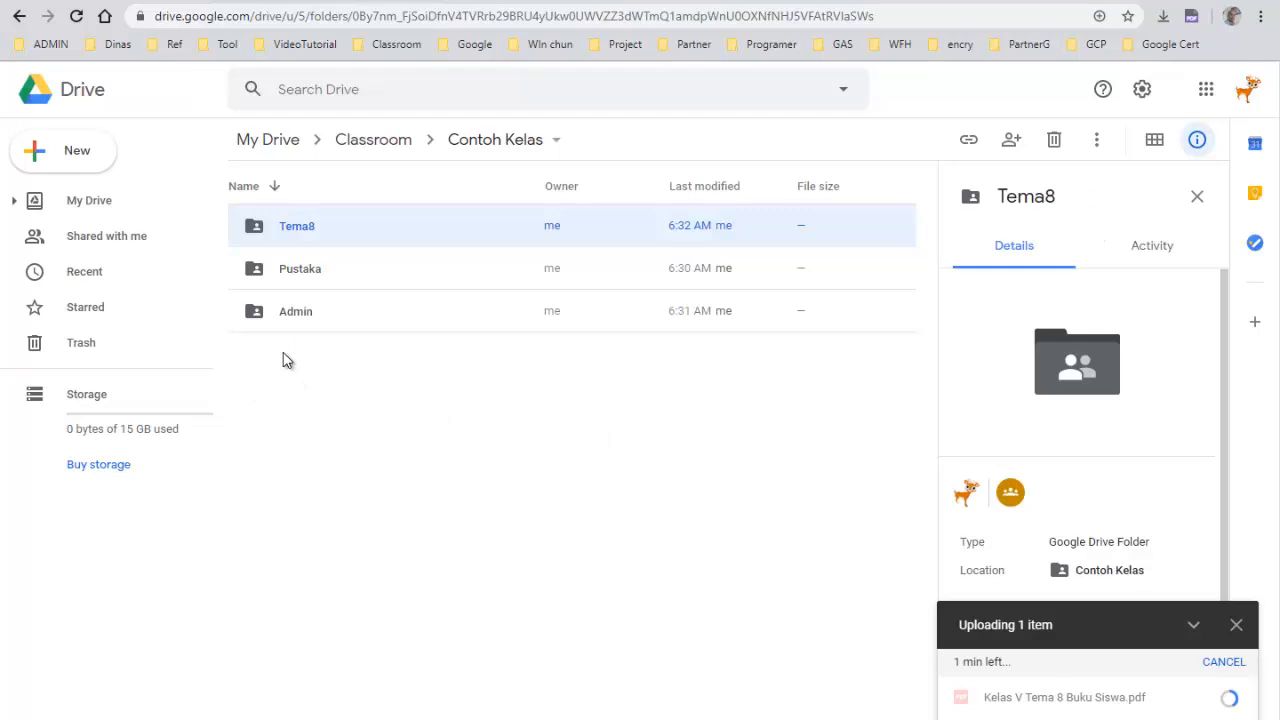
Create a new folder named Matematika in Contoh Kelas
right_click(292, 414)
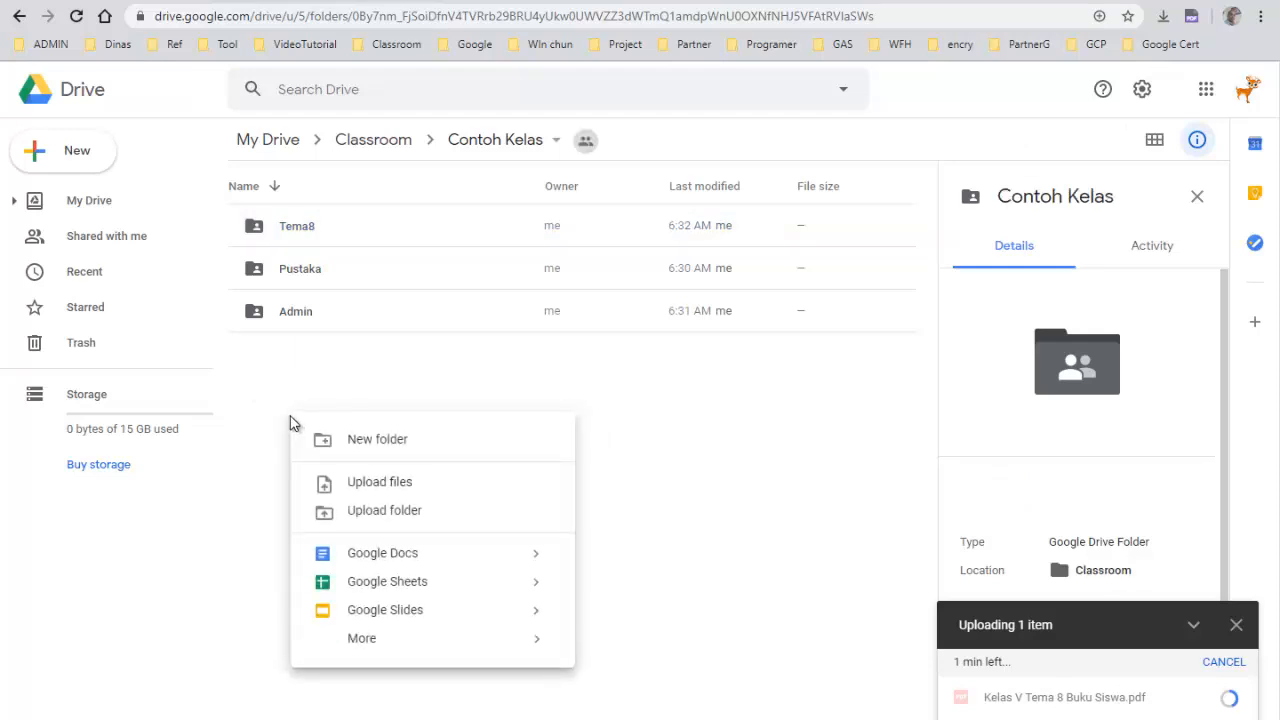
click(401, 442)
text(mate)
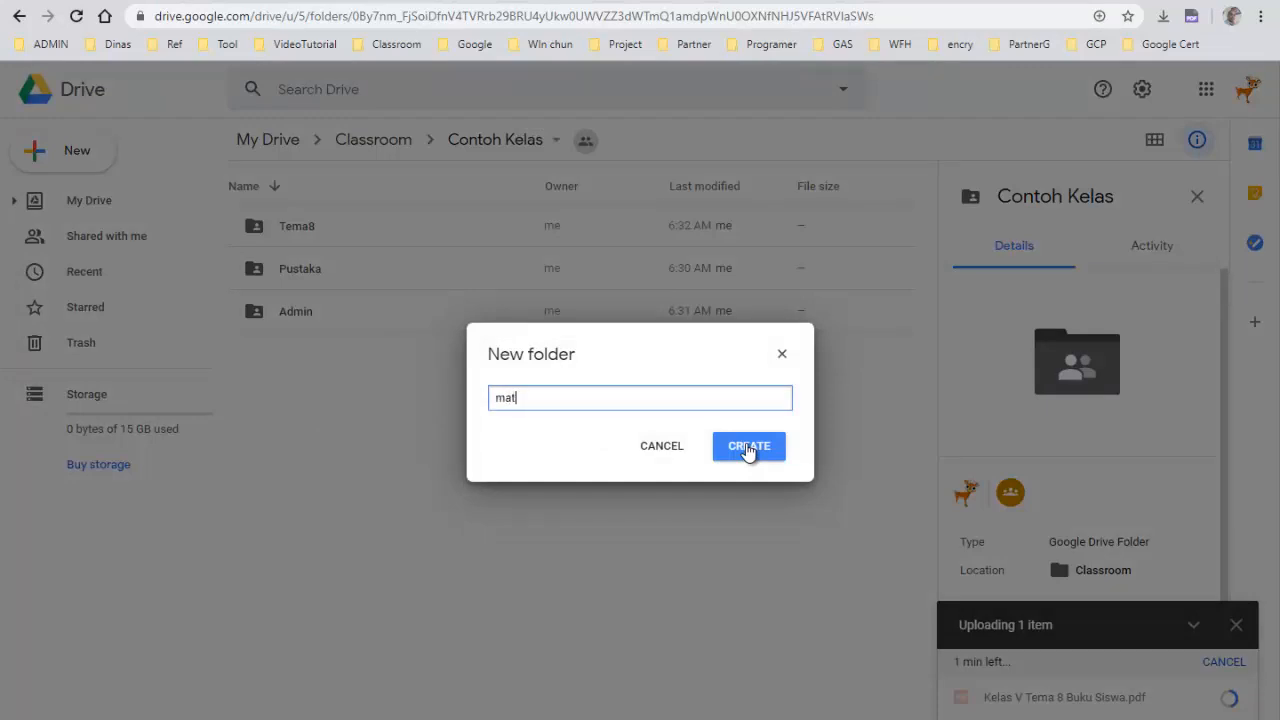
key(BackSpace)
key(BackSpace)
key(BackSpace)
key(BackSpace)
text(Matematia)
key(BackSpace)
text(ka)
click(748, 447)
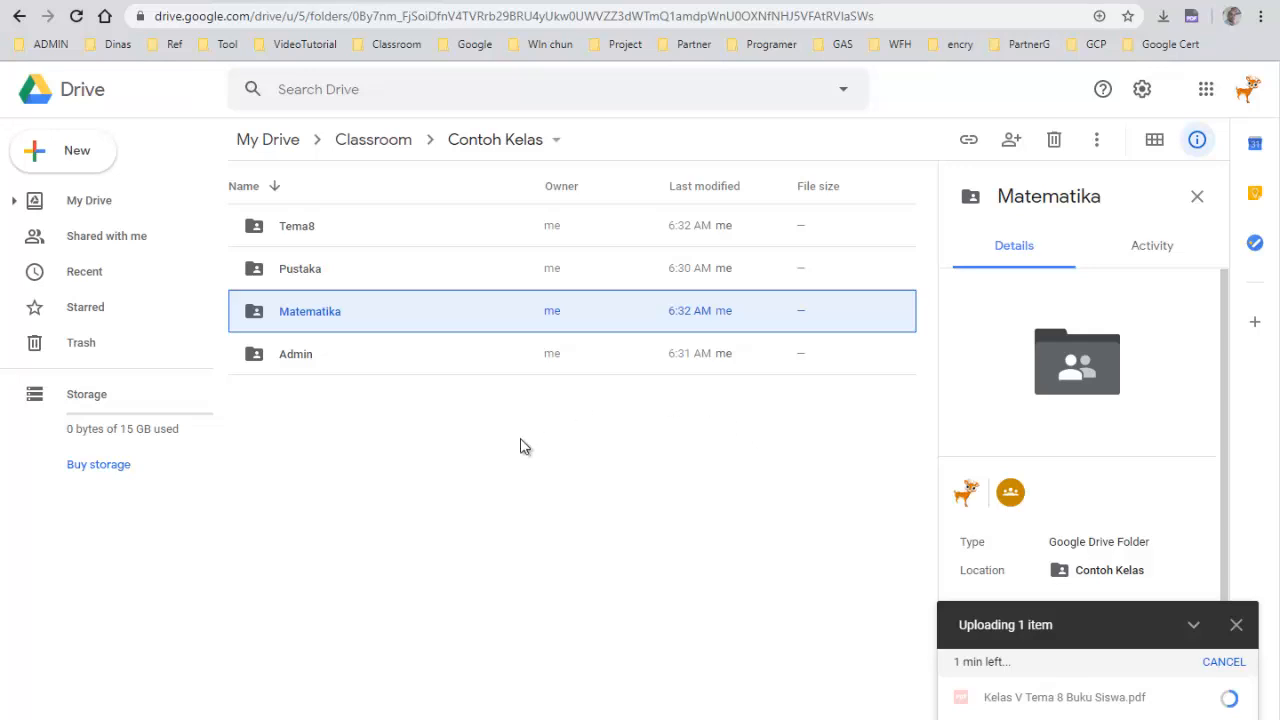
Create a new folder named KaryaSiswa in Contoh Kelas
right_click(314, 529)
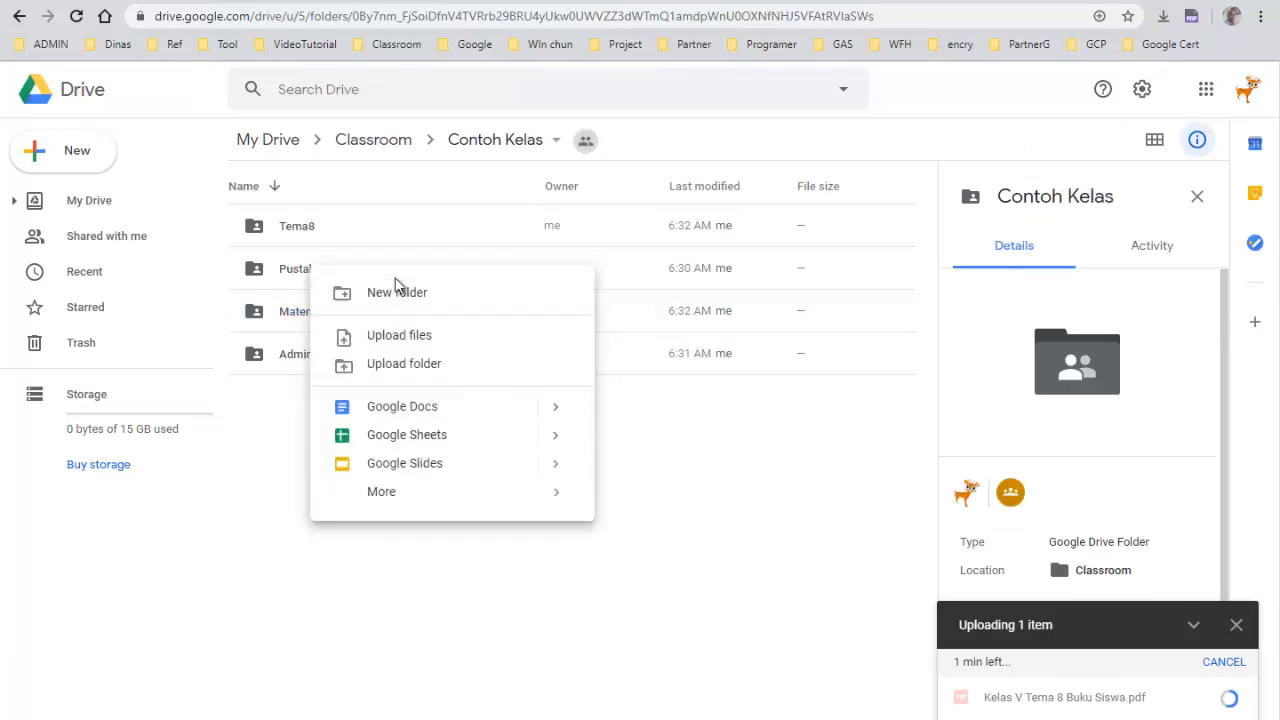
click(393, 293)
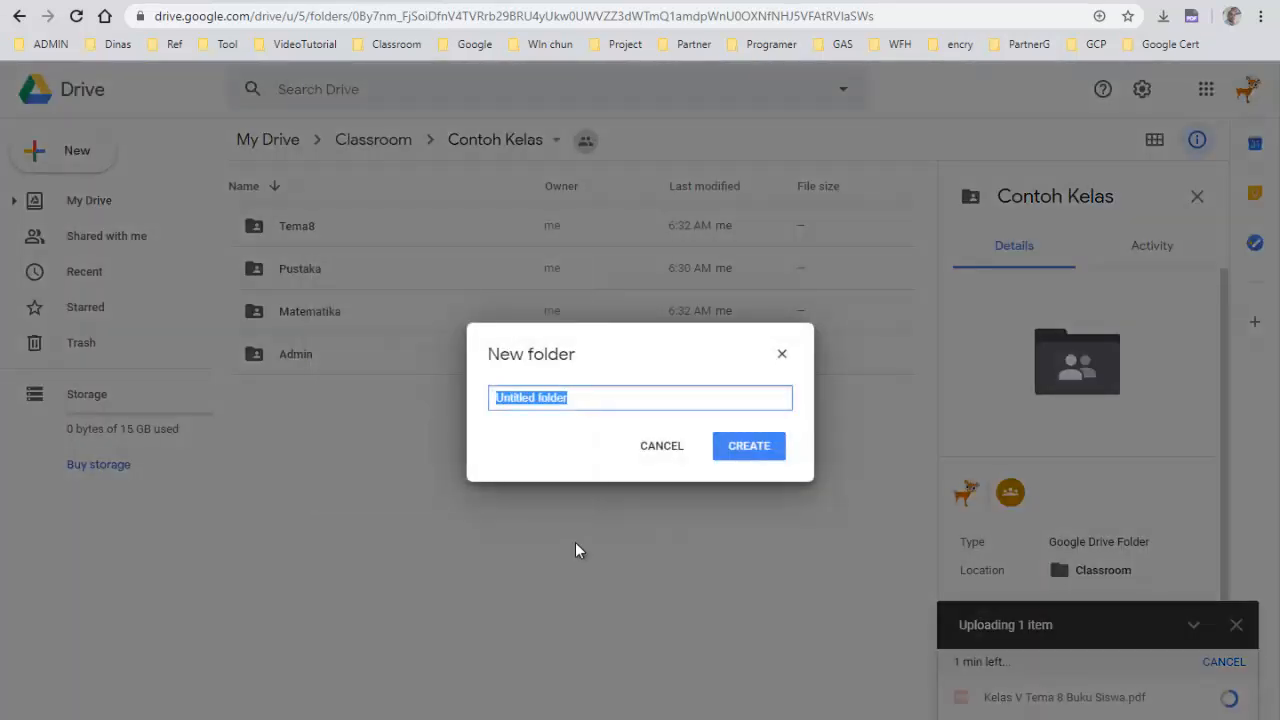
text(Karya)
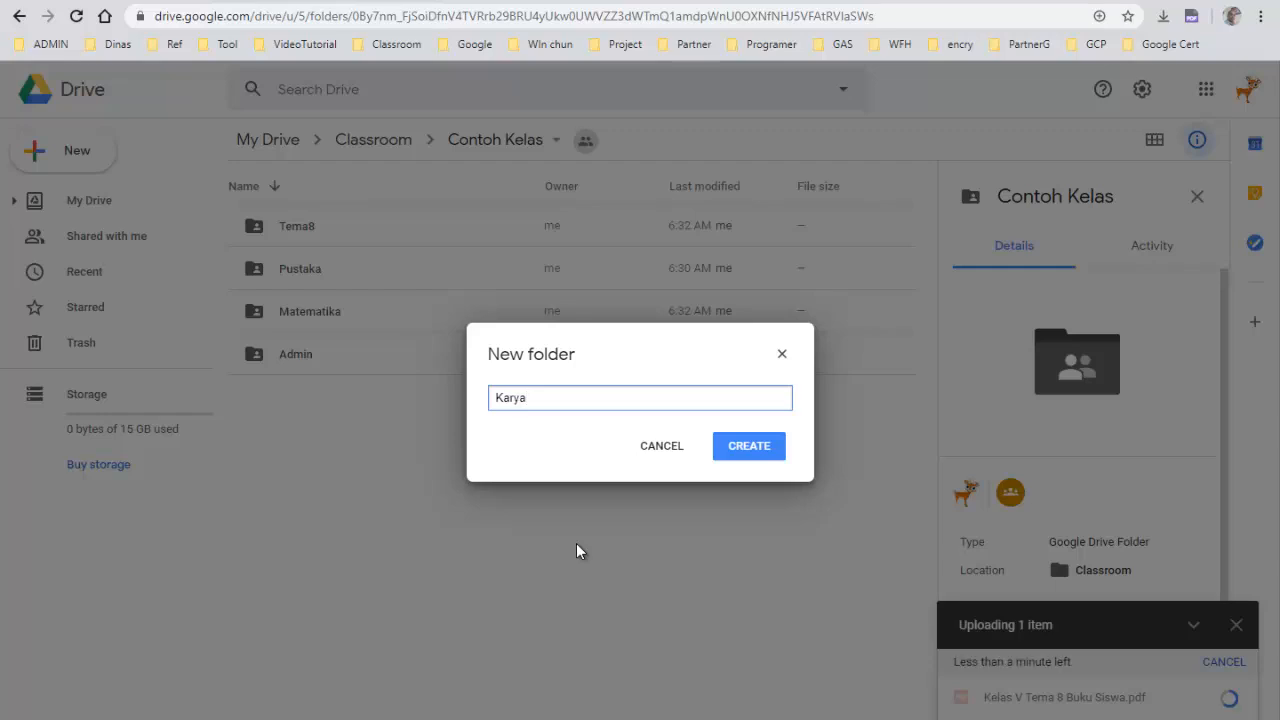
text(Ku)
key(BackSpace)
key(BackSpace)
text(Siswa)
click(749, 448)
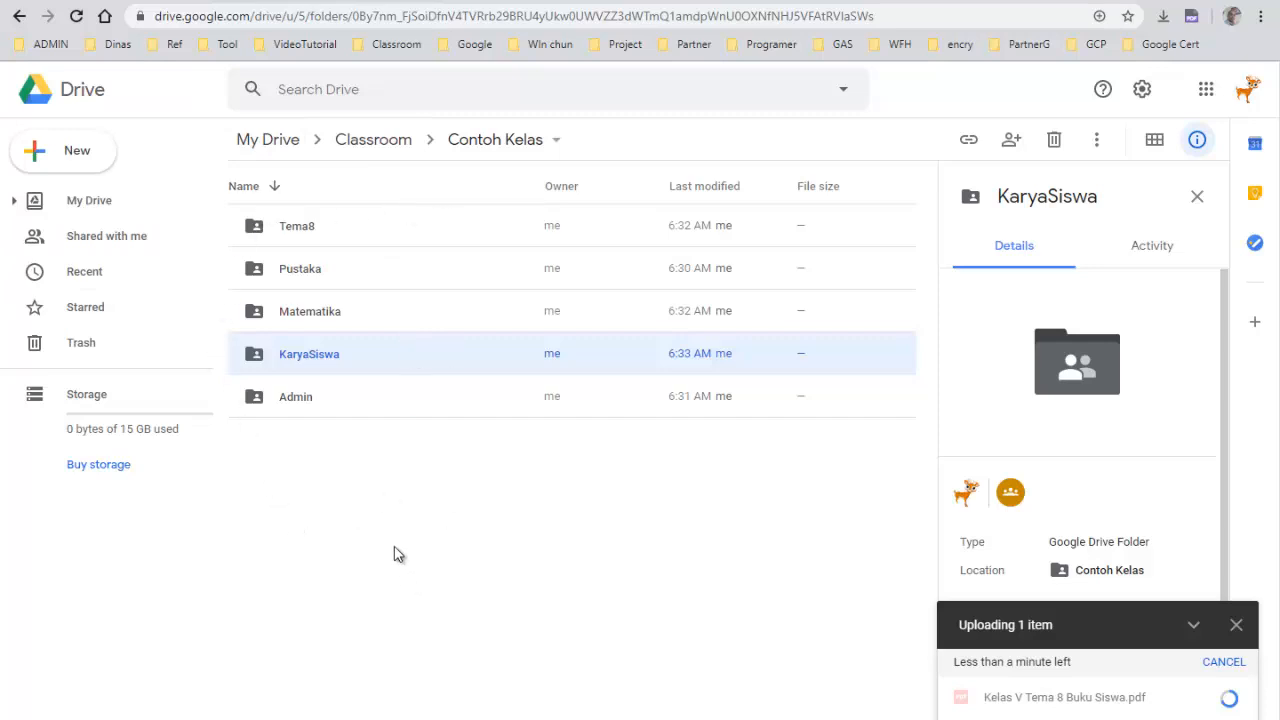
right_click(305, 235)
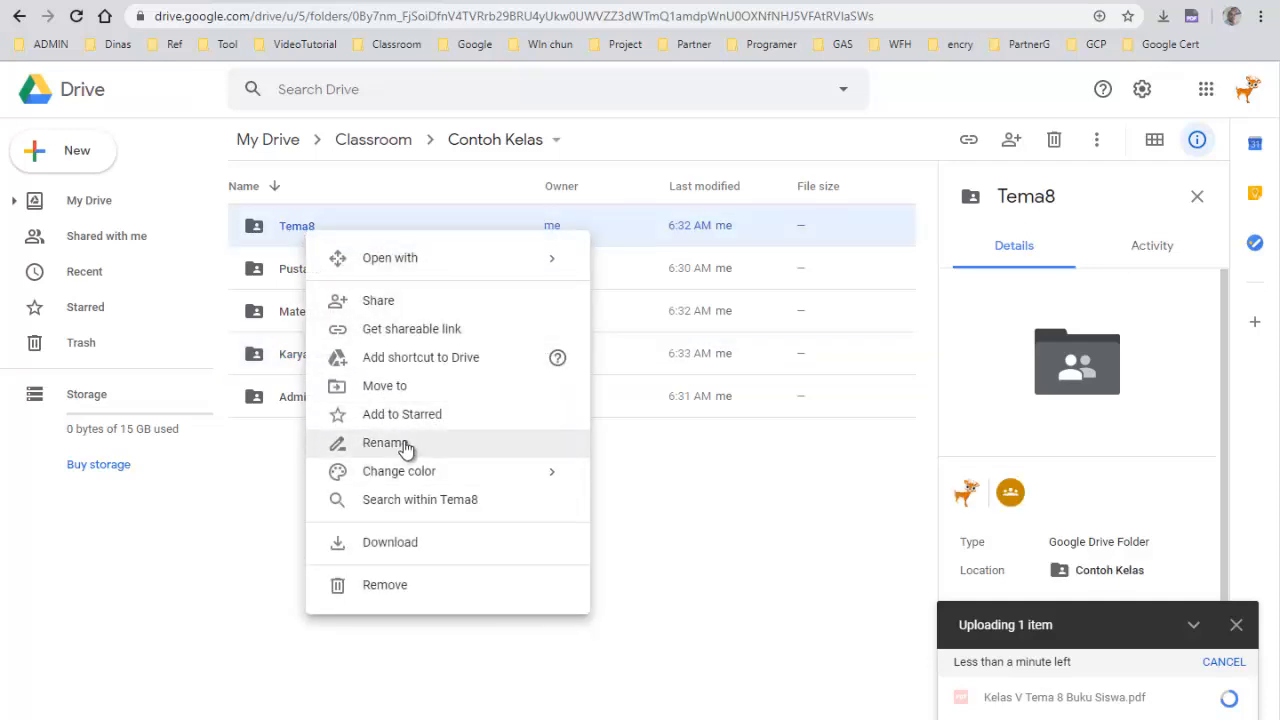
click(286, 545)
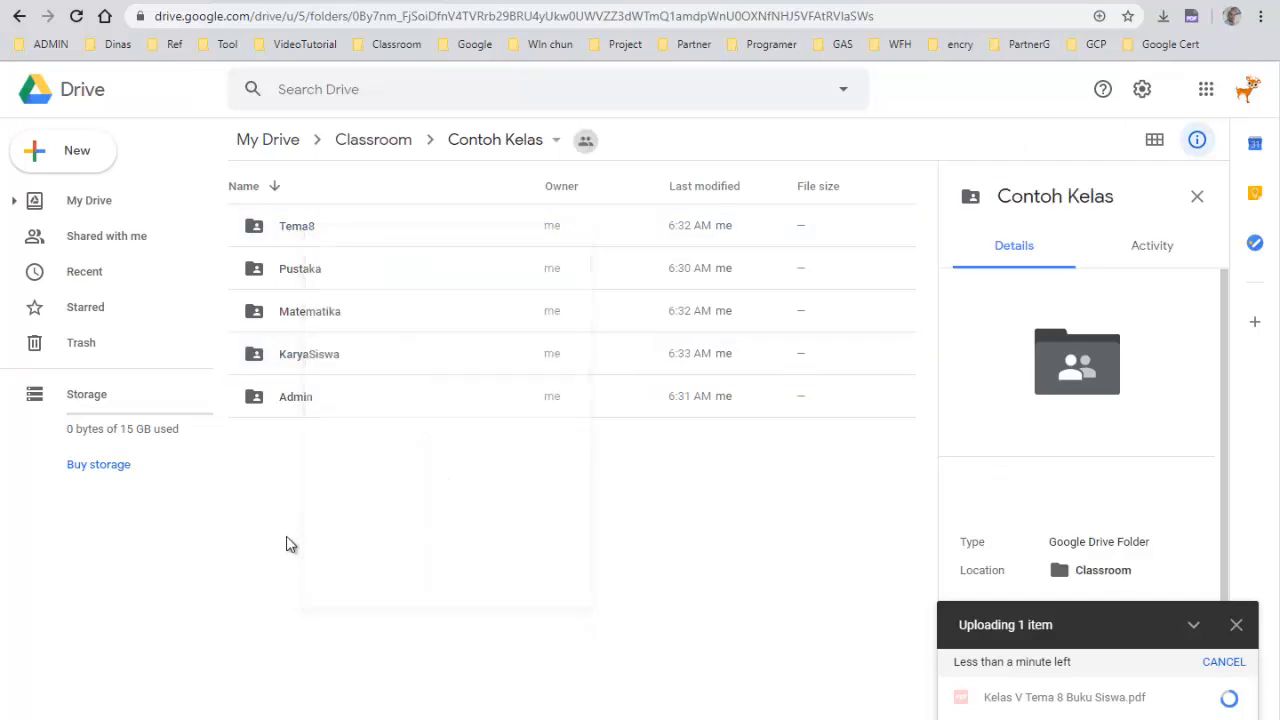
right_click(297, 232)
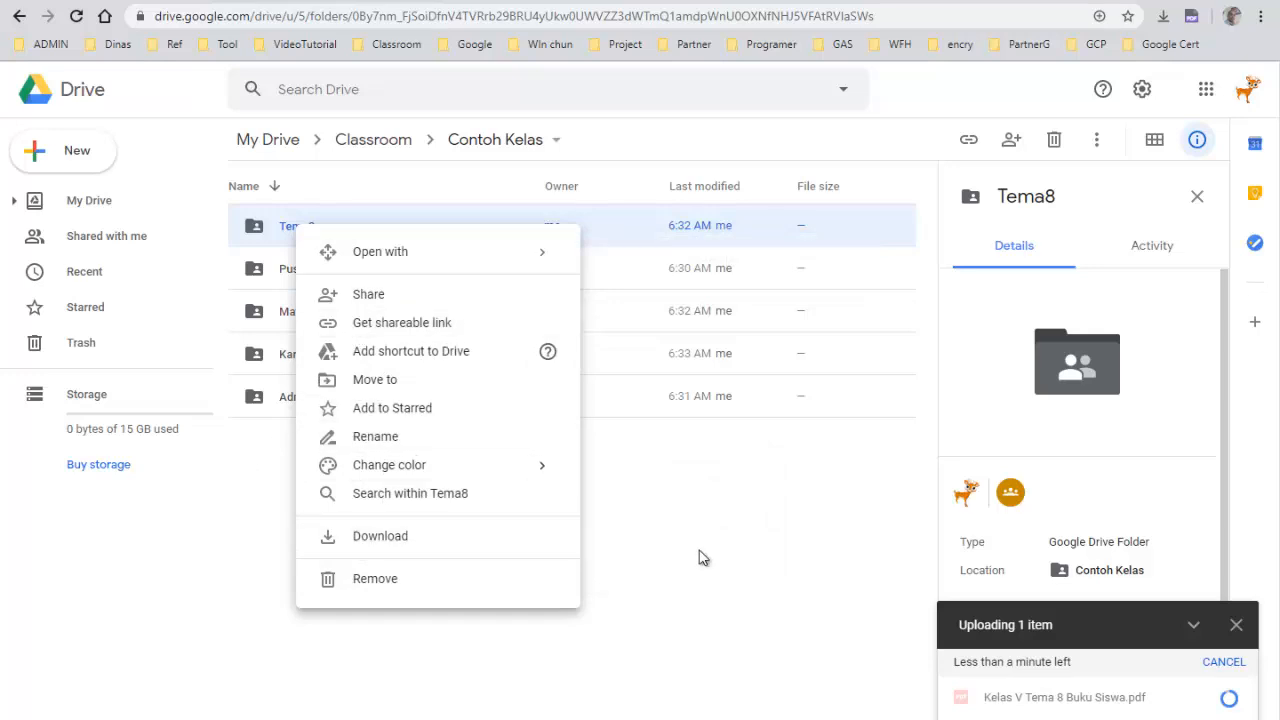
click(700, 557)
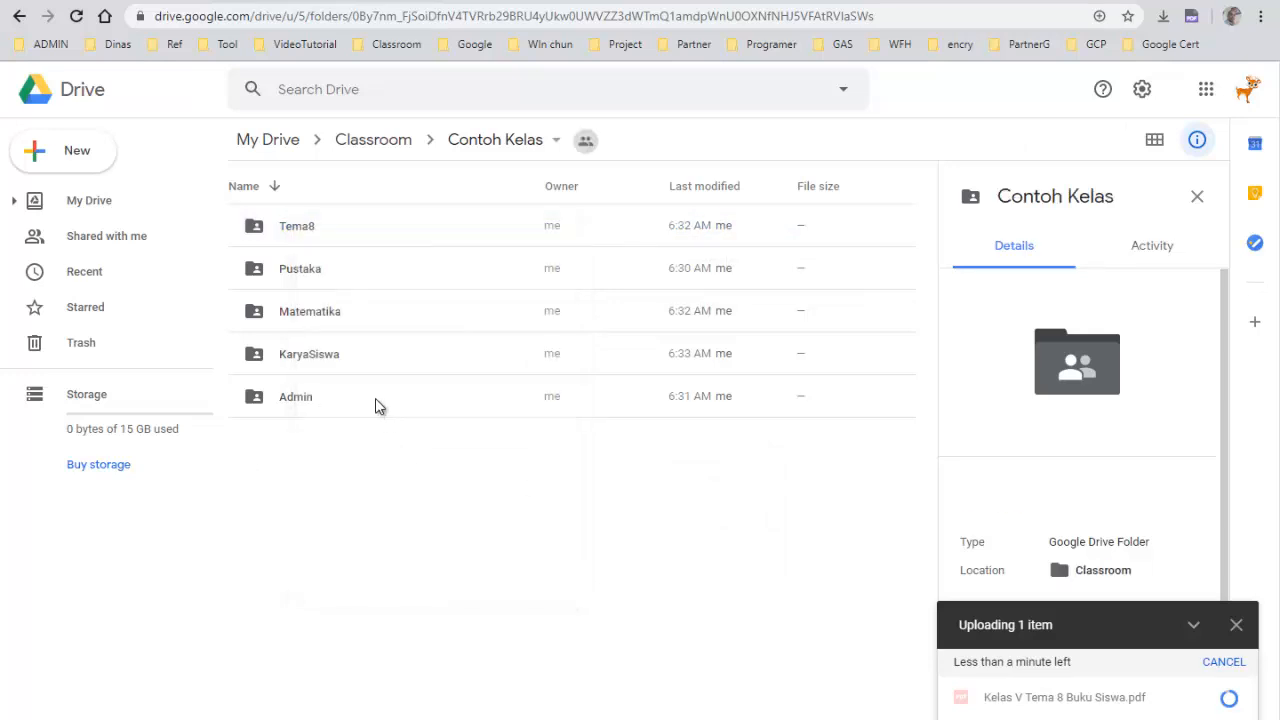
click(293, 228)
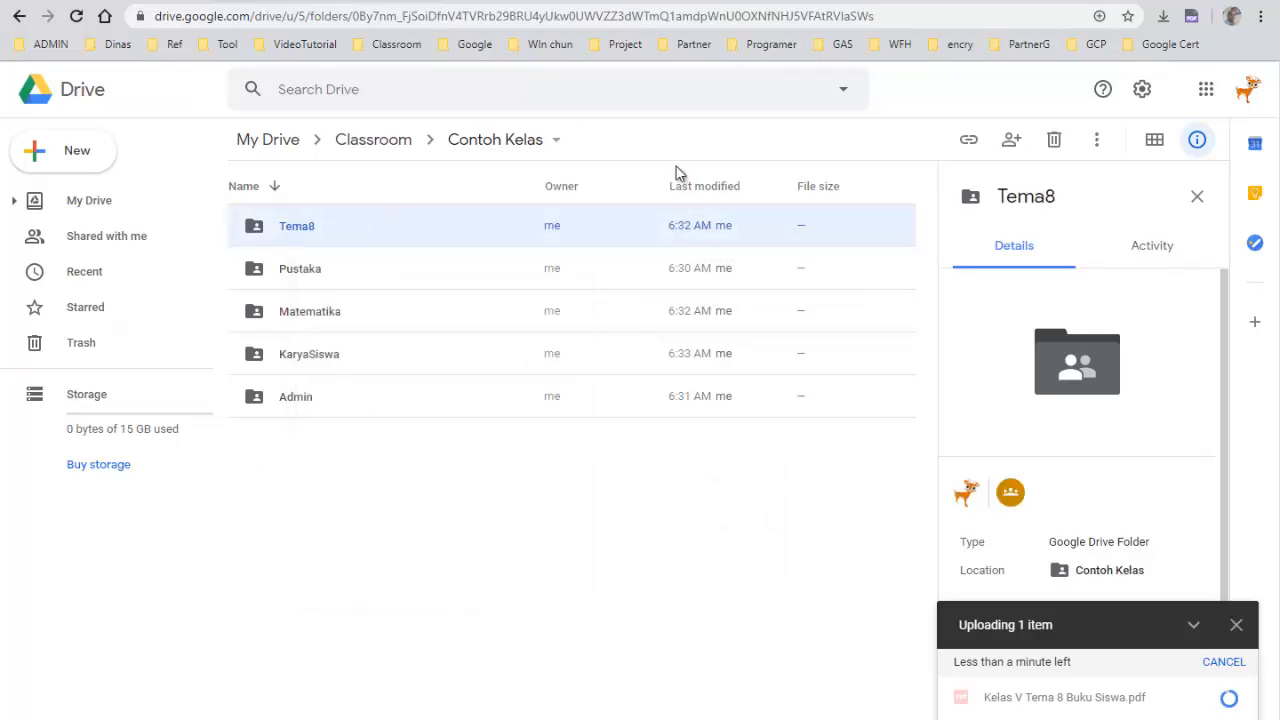
click(1097, 140)
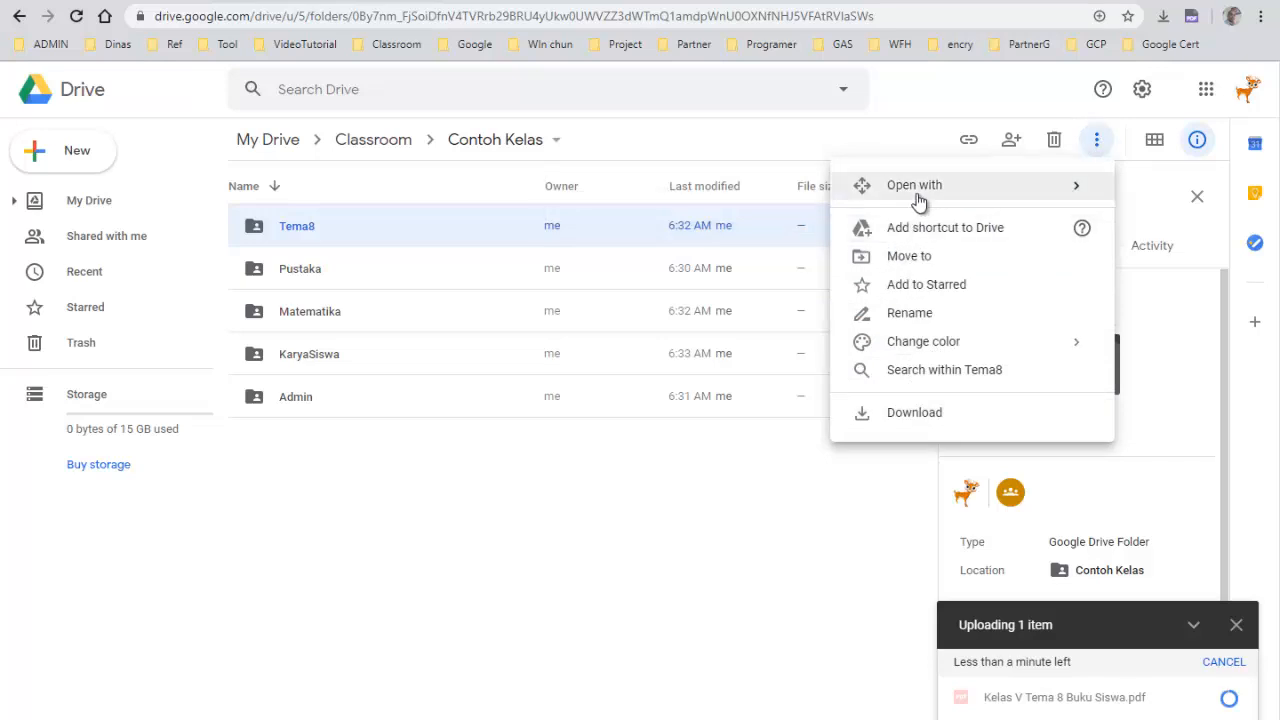
click(491, 591)
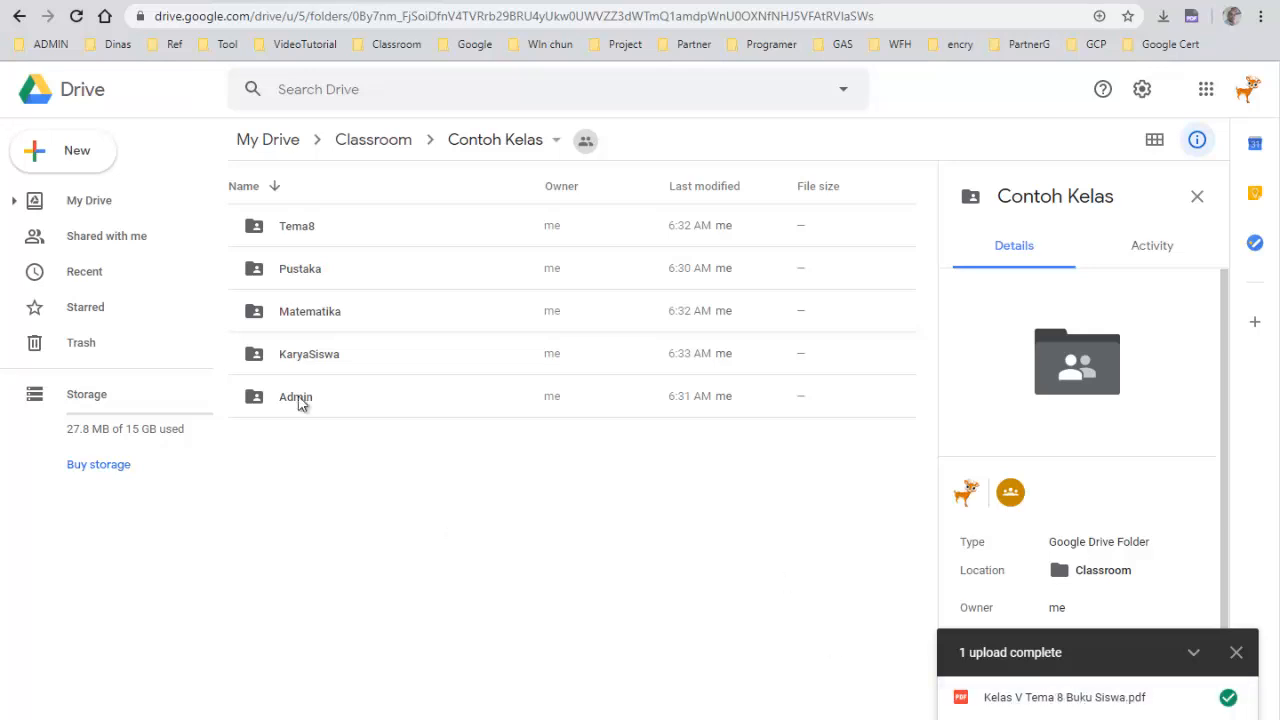
Check the contents of Pustaka, then create a subfolder named SoalOnline inside Matematika
double_click(299, 270)
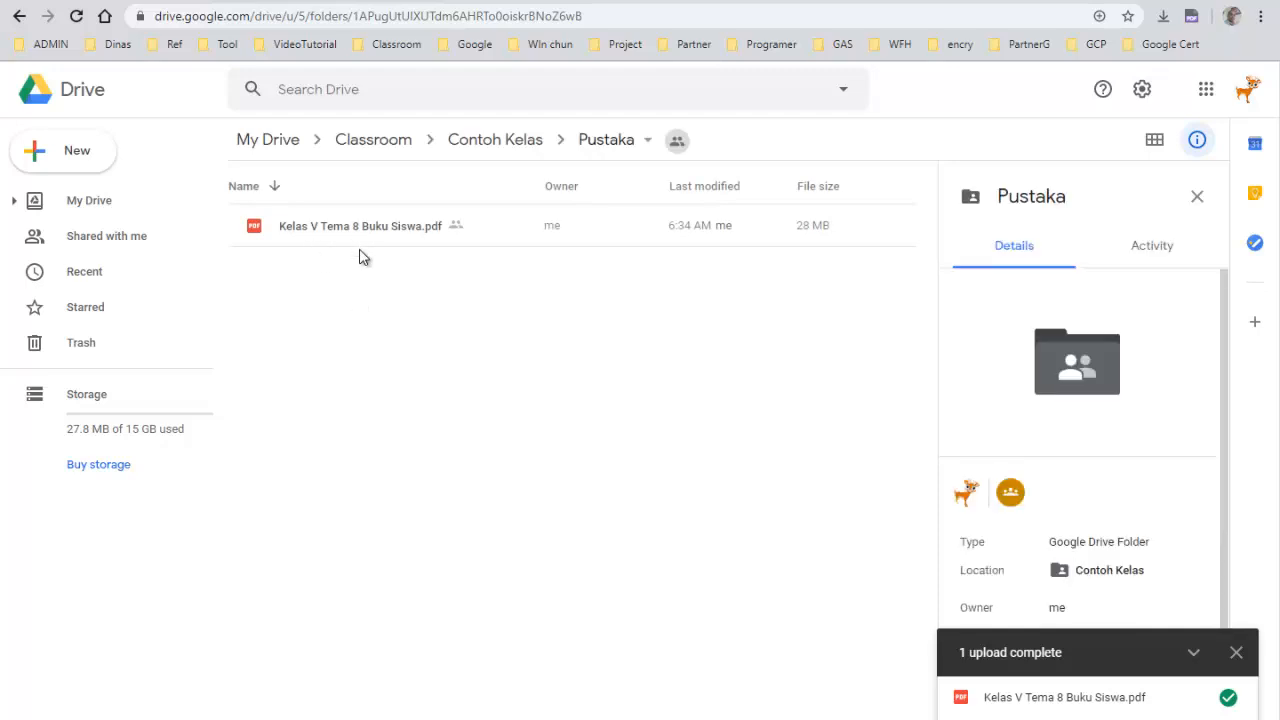
click(520, 140)
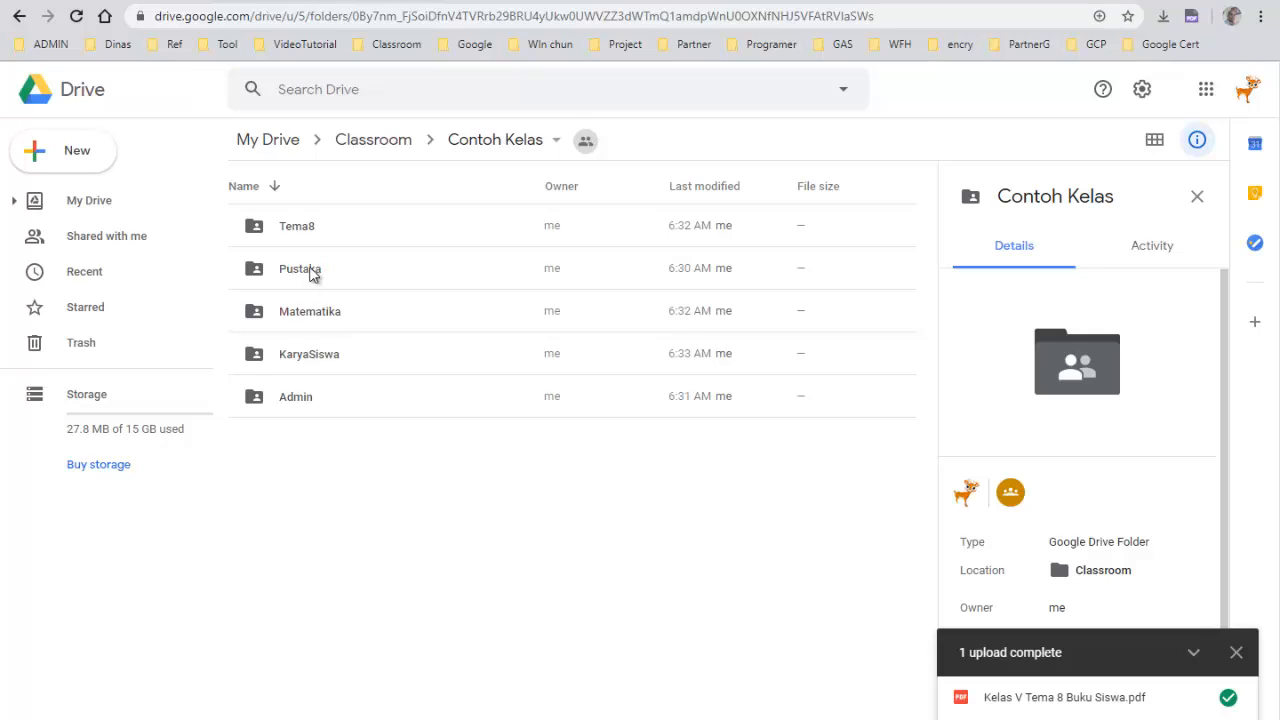
click(297, 316)
double_click(297, 316)
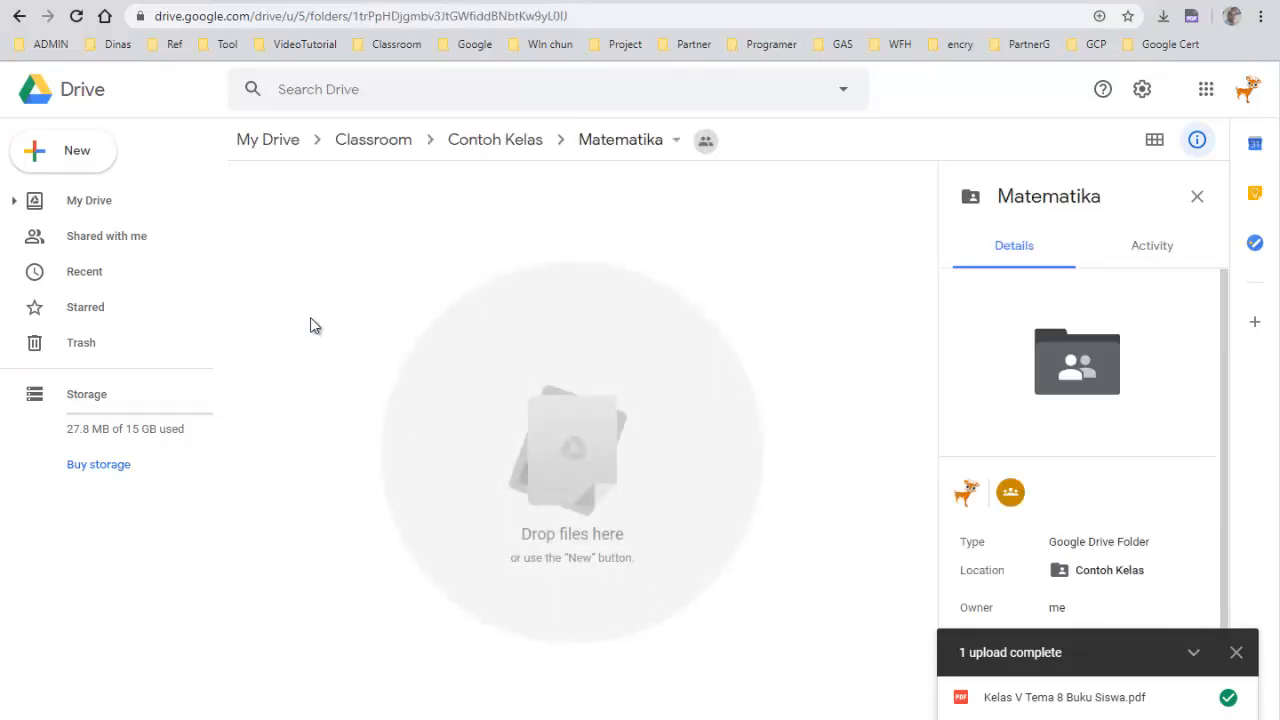
right_click(338, 218)
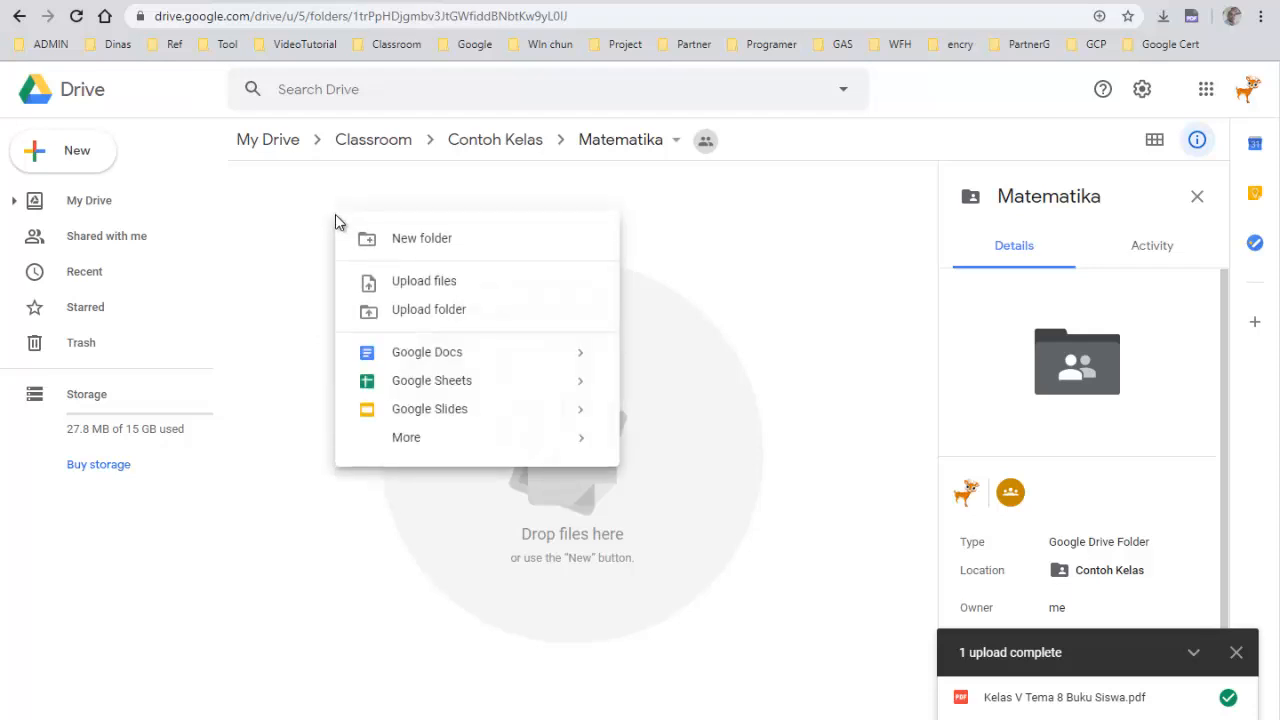
click(381, 248)
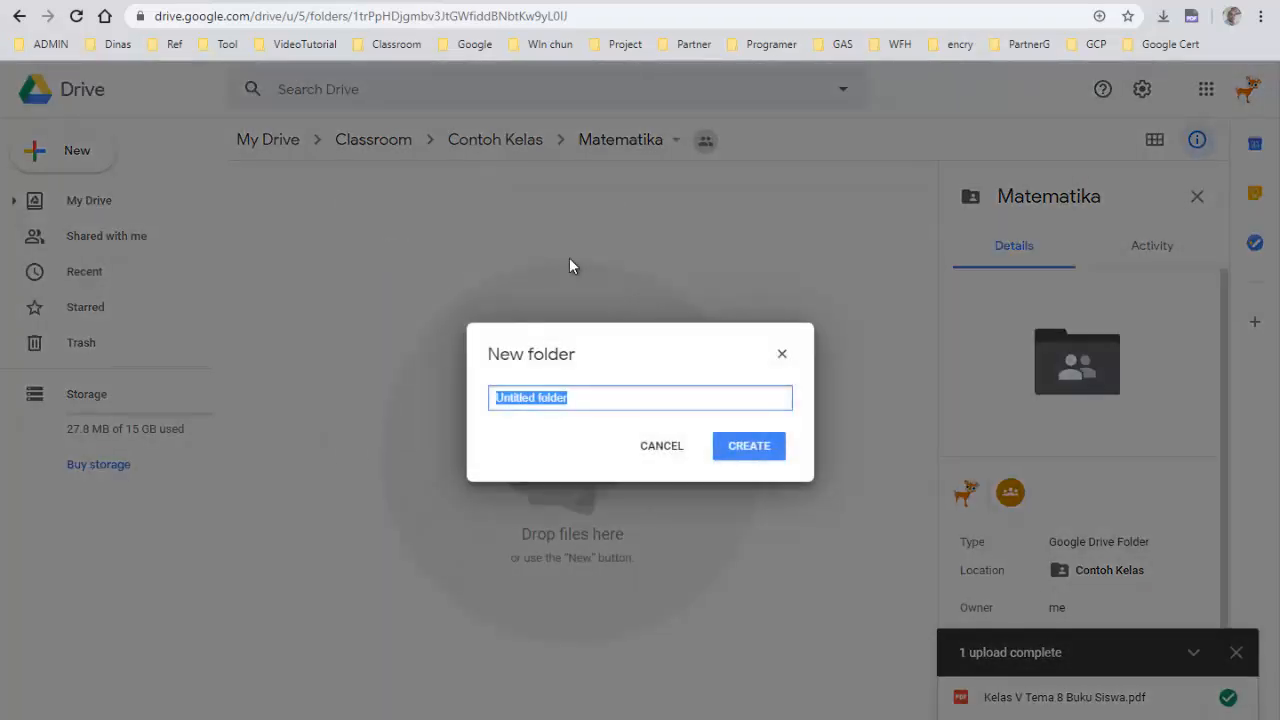
text(So)
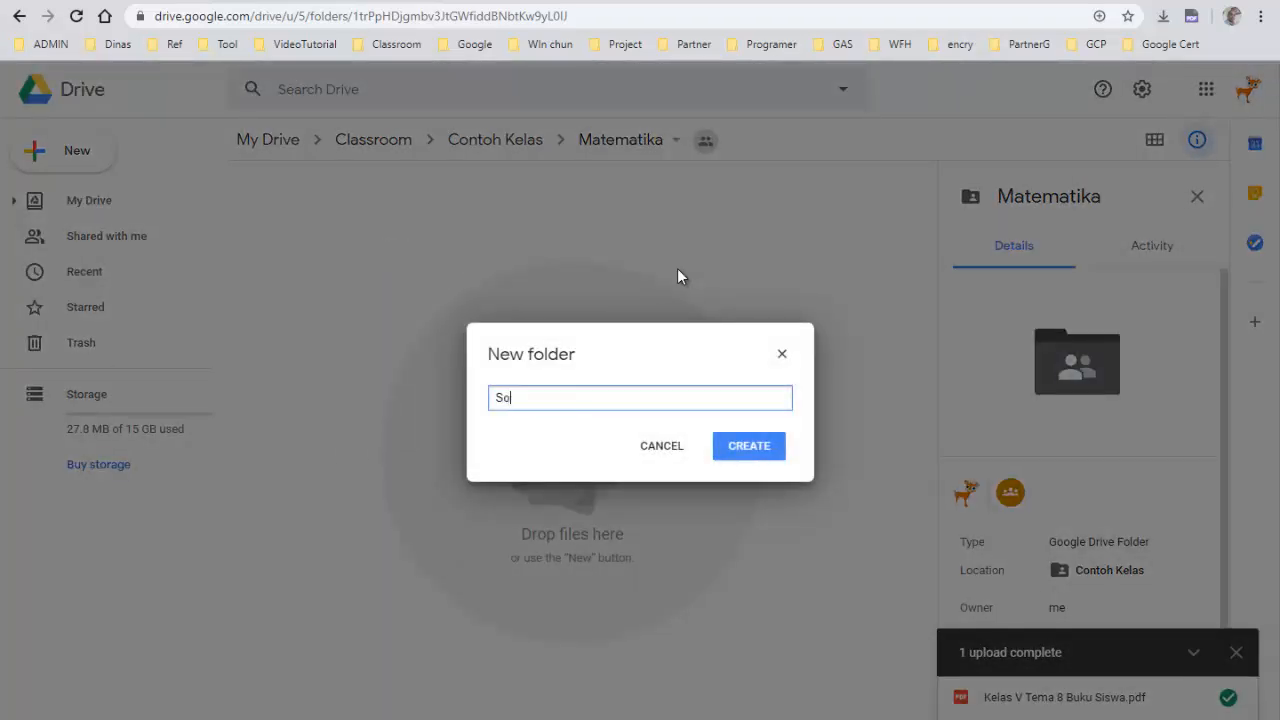
text(alOnline)
key(Return)
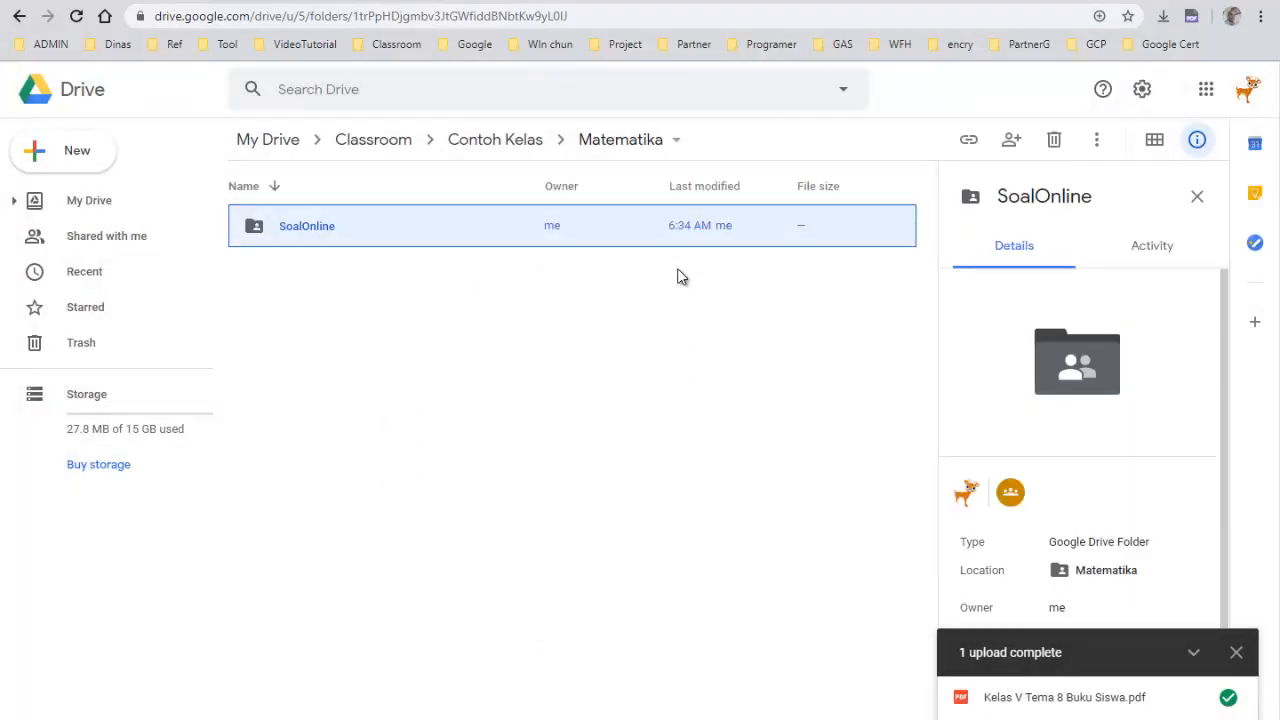
Create another subfolder named gambar in Matematika, then open the Admin folder in Contoh Kelas
right_click(310, 298)
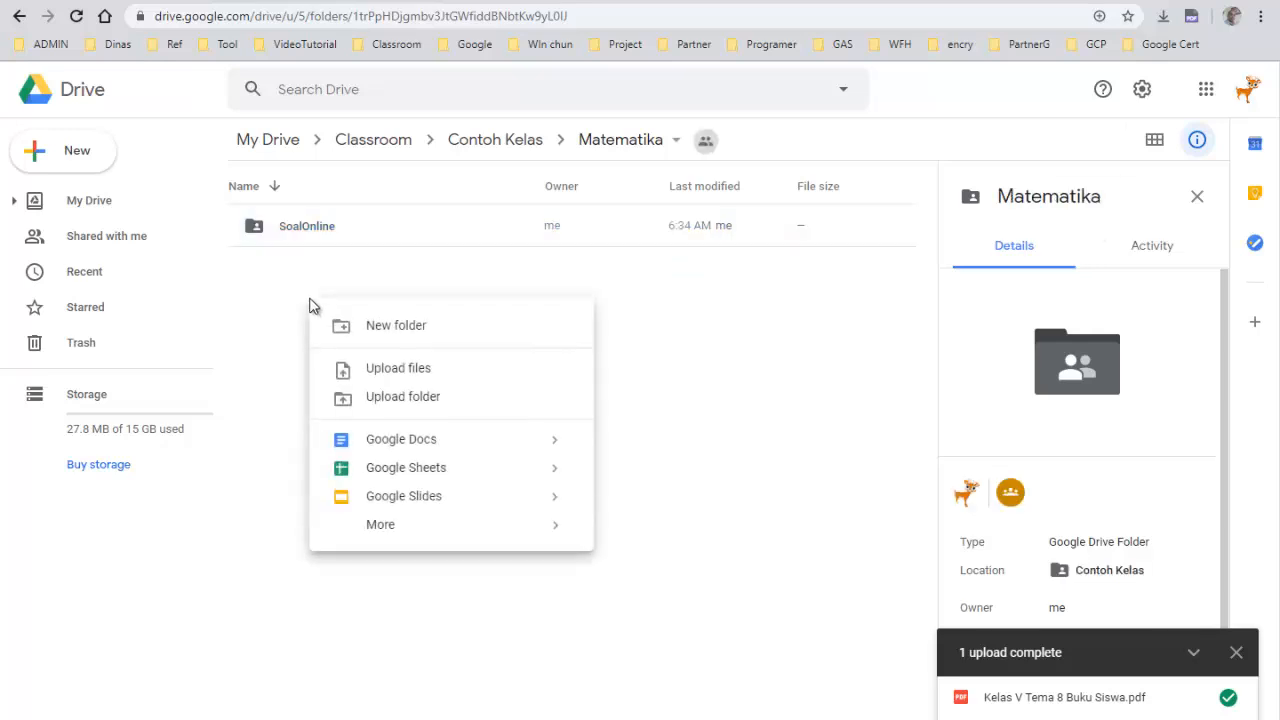
click(437, 334)
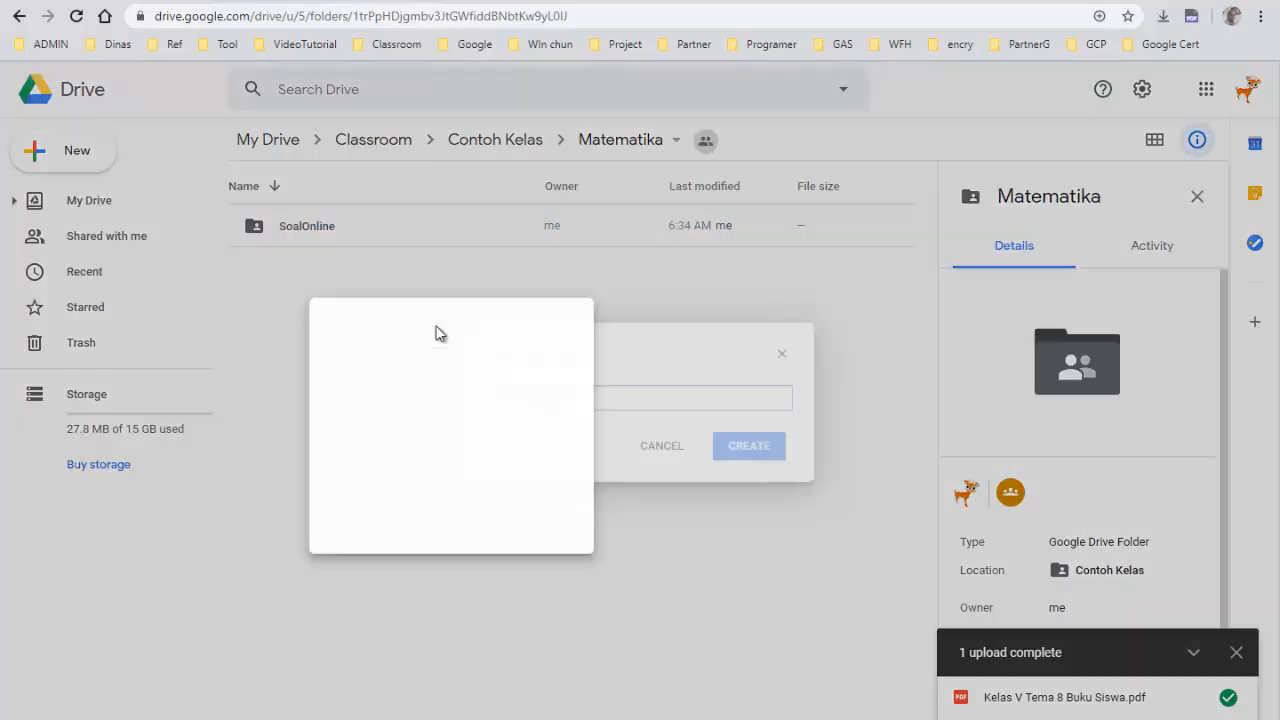
text(gambar)
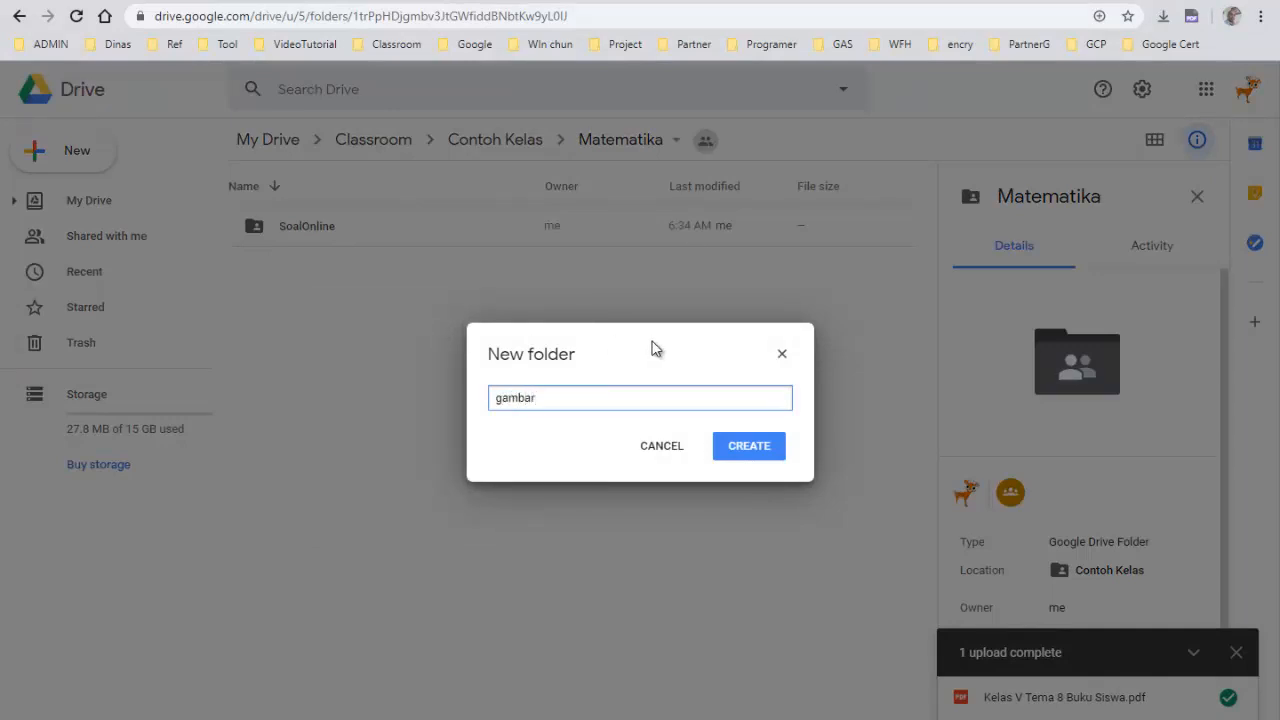
key(Return)
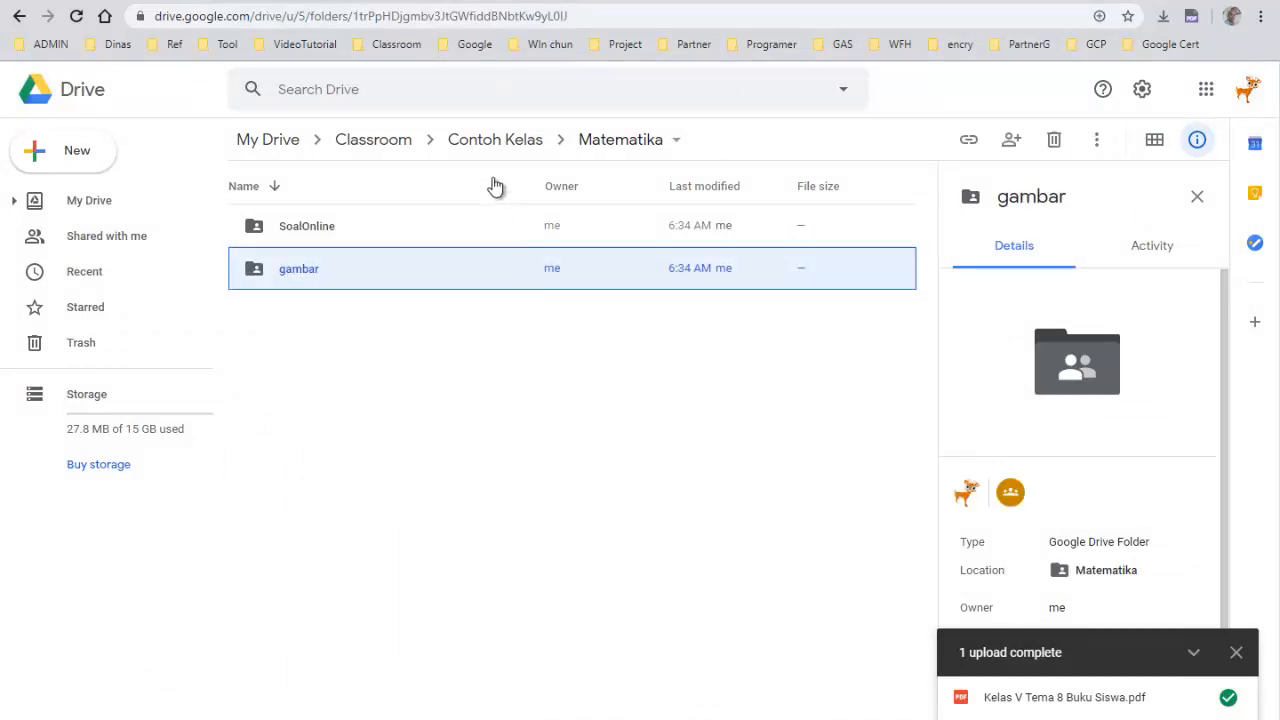
click(478, 146)
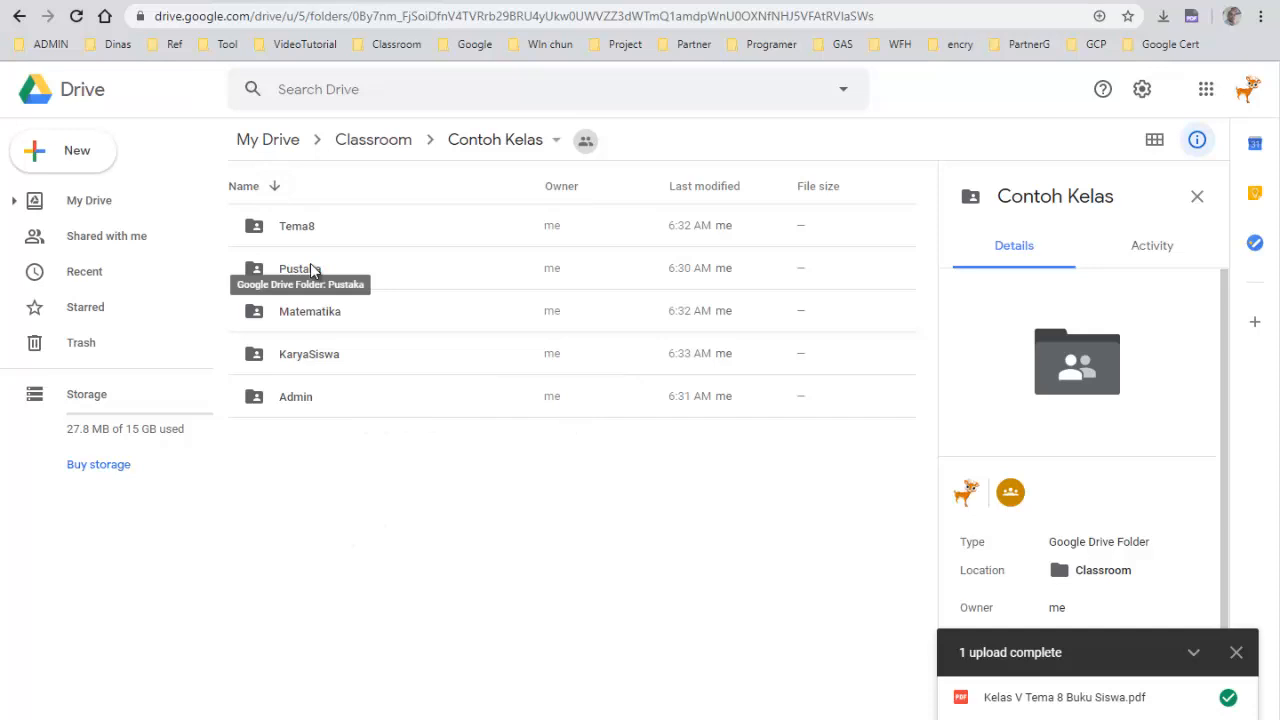
double_click(290, 400)
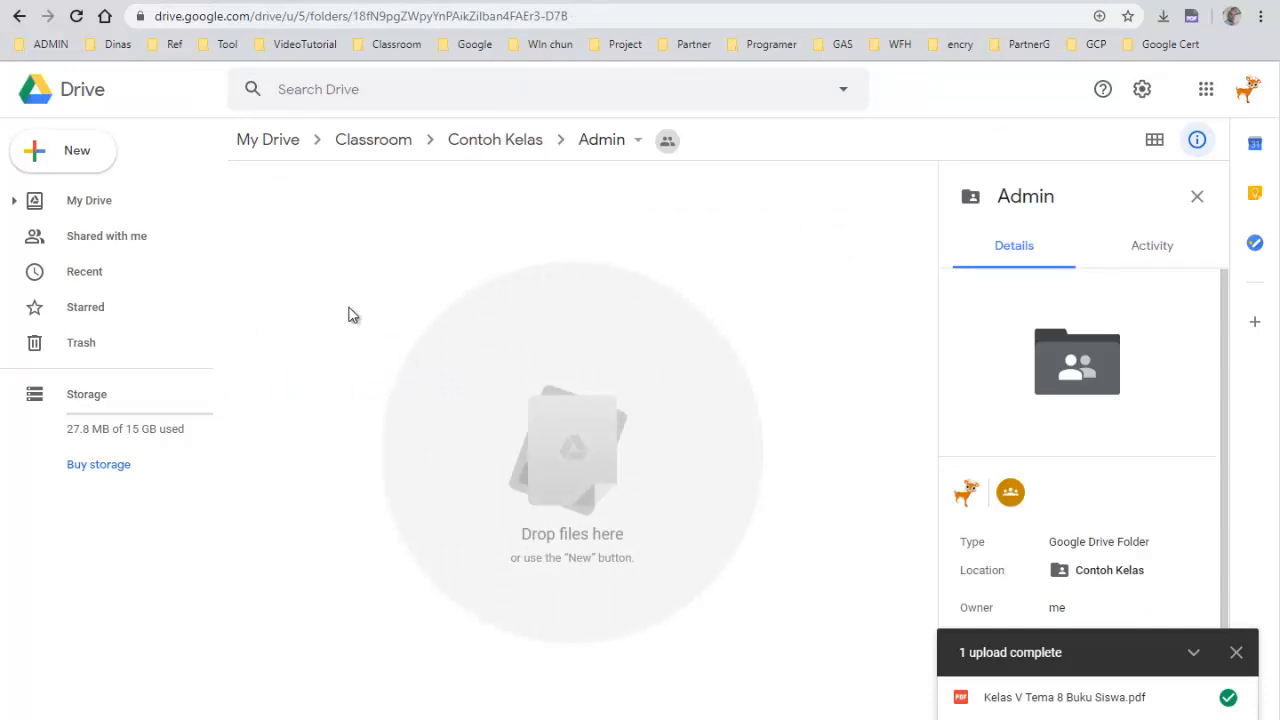
right_click(338, 228)
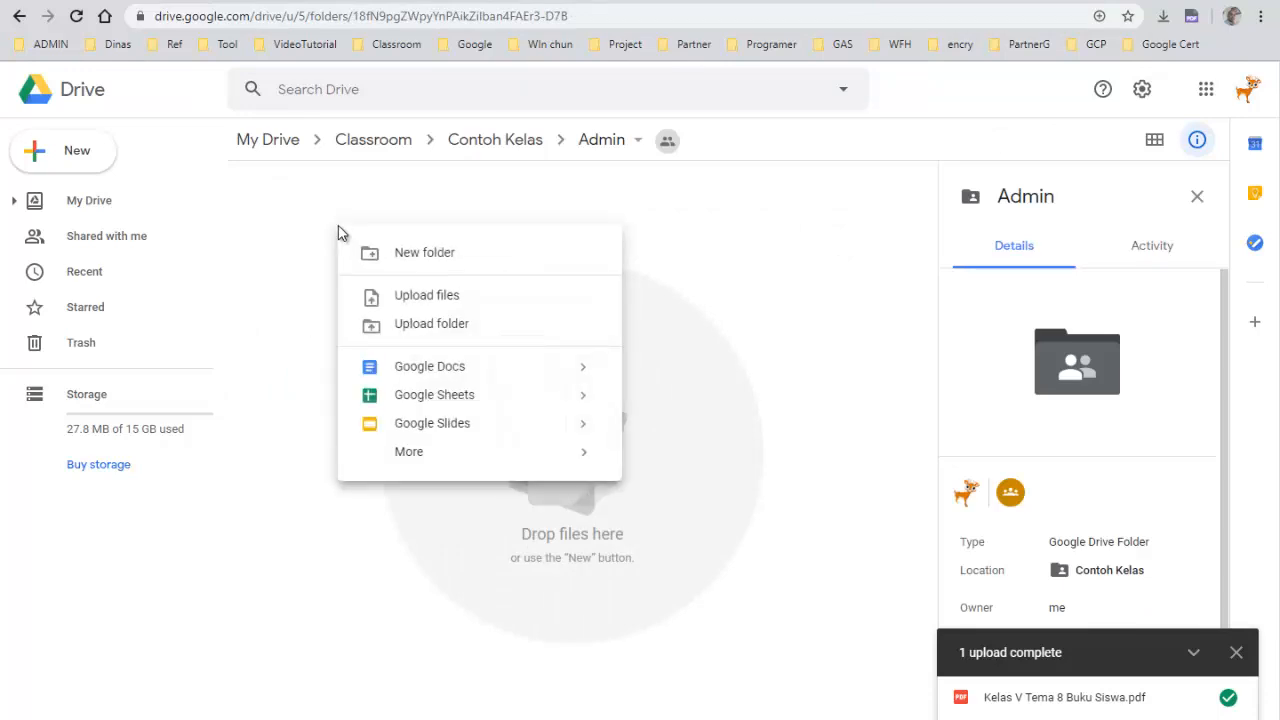
click(449, 403)
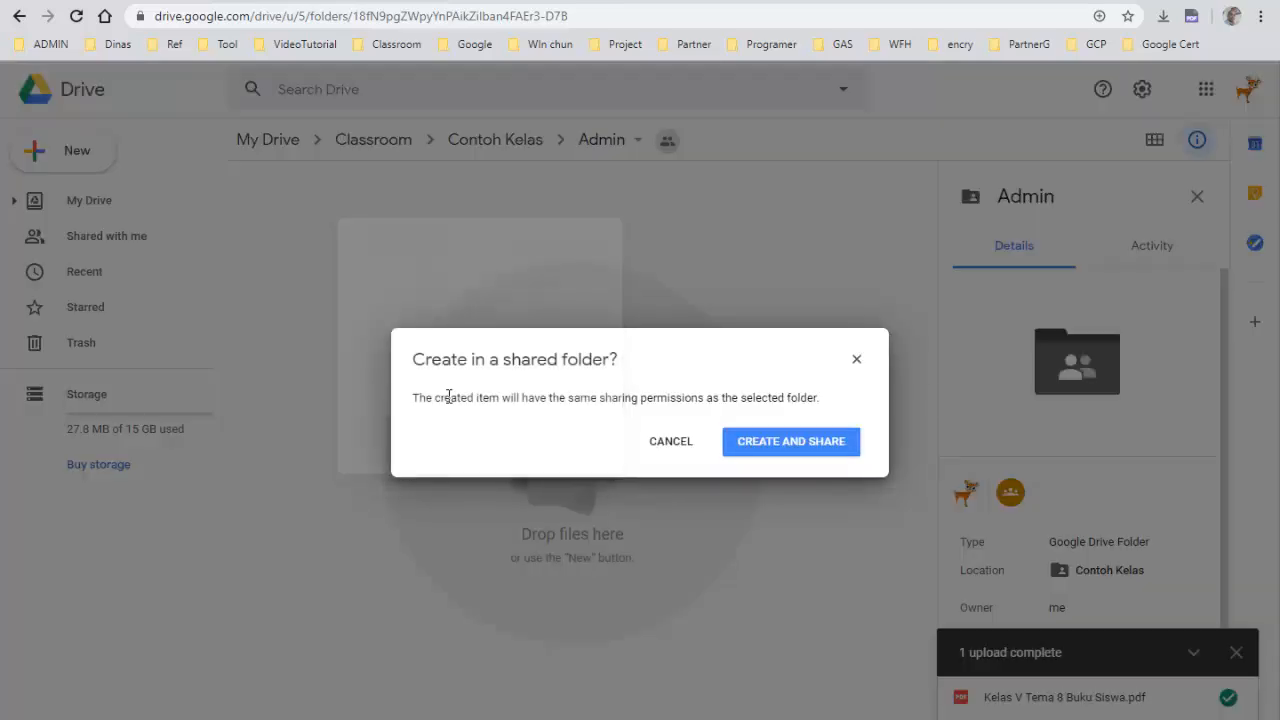
click(856, 359)
right_click(477, 271)
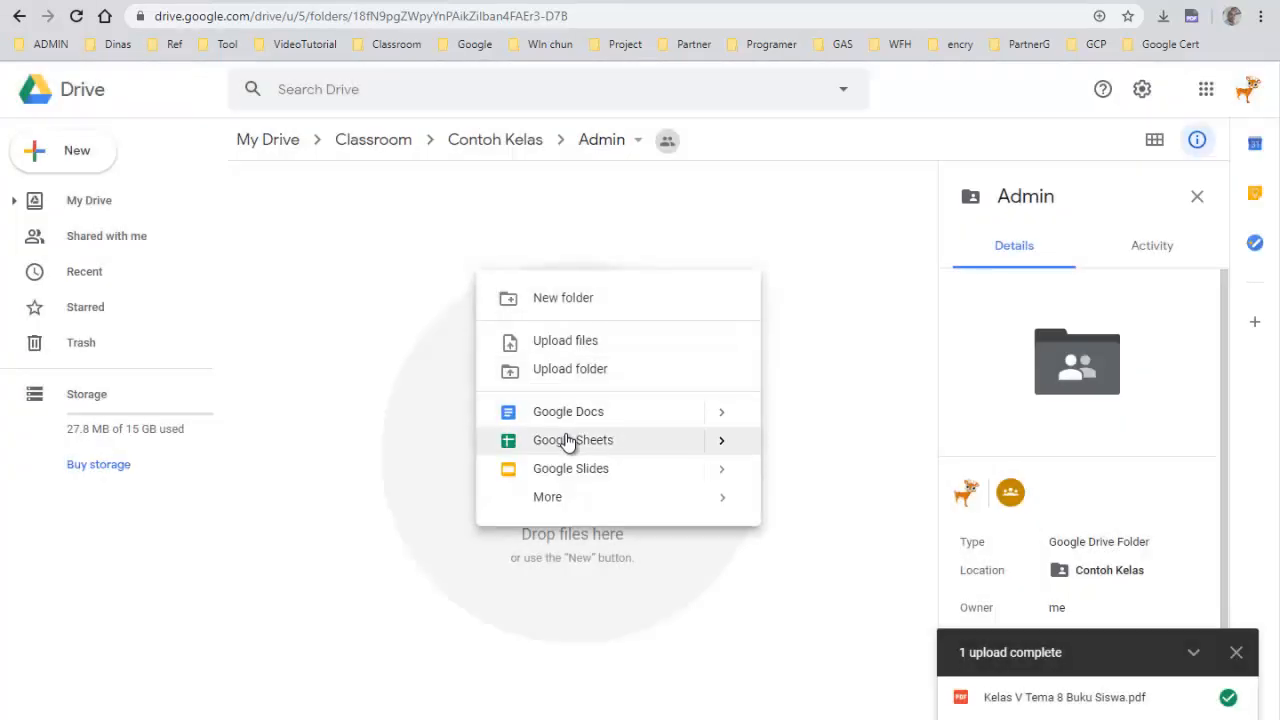
click(317, 358)
Create a new Google Sheets spreadsheet in Admin, sharing it with the folder's permissions
click(78, 176)
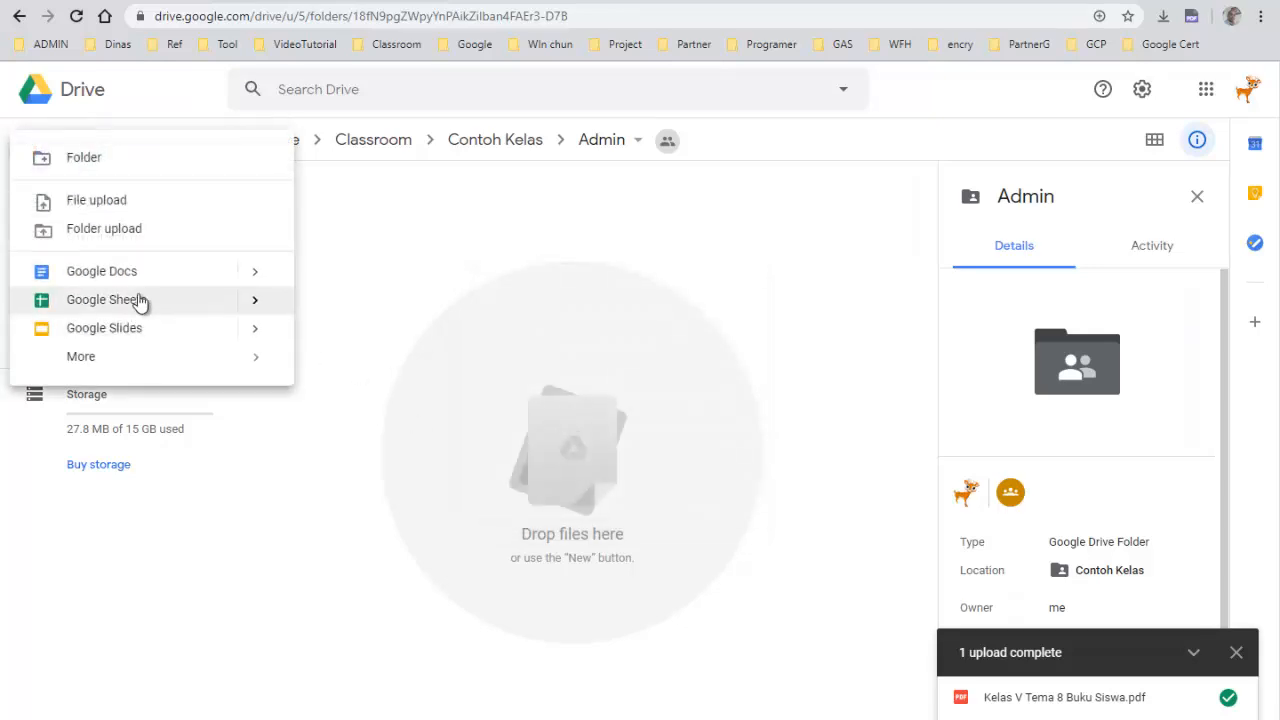
click(140, 300)
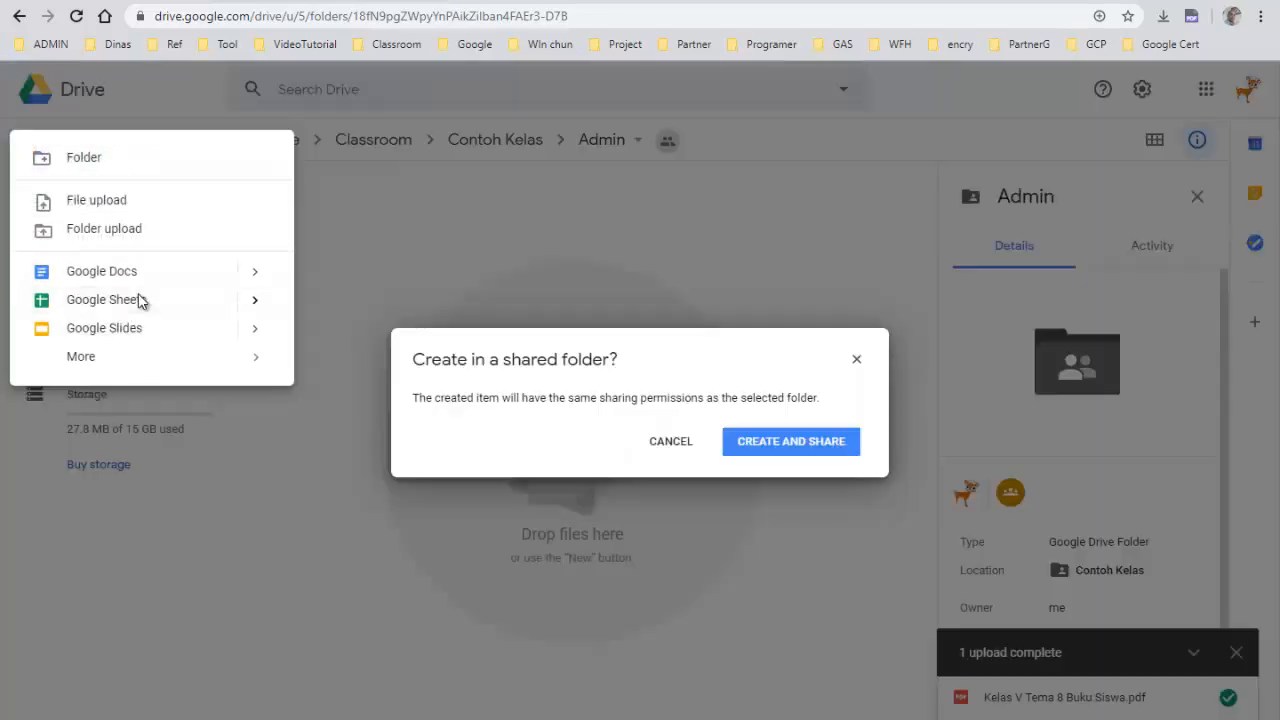
click(786, 445)
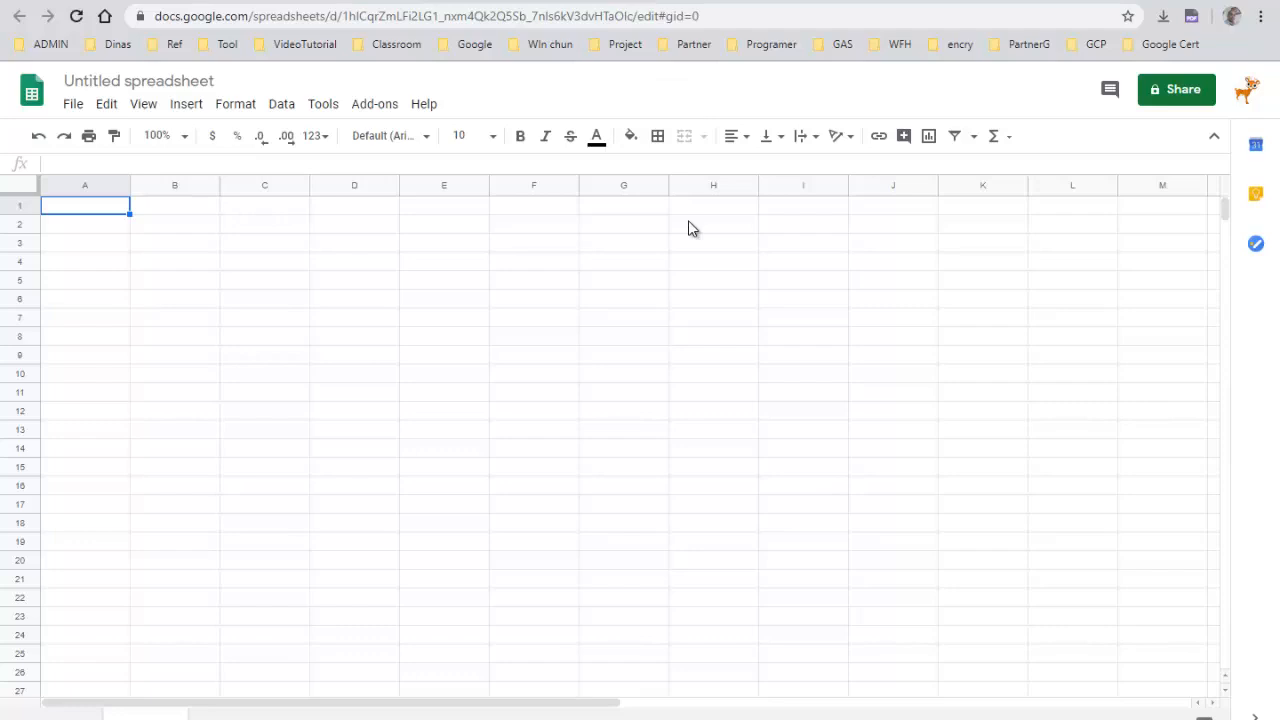
Rename the new spreadsheet as Daftar Kelas
click(141, 86)
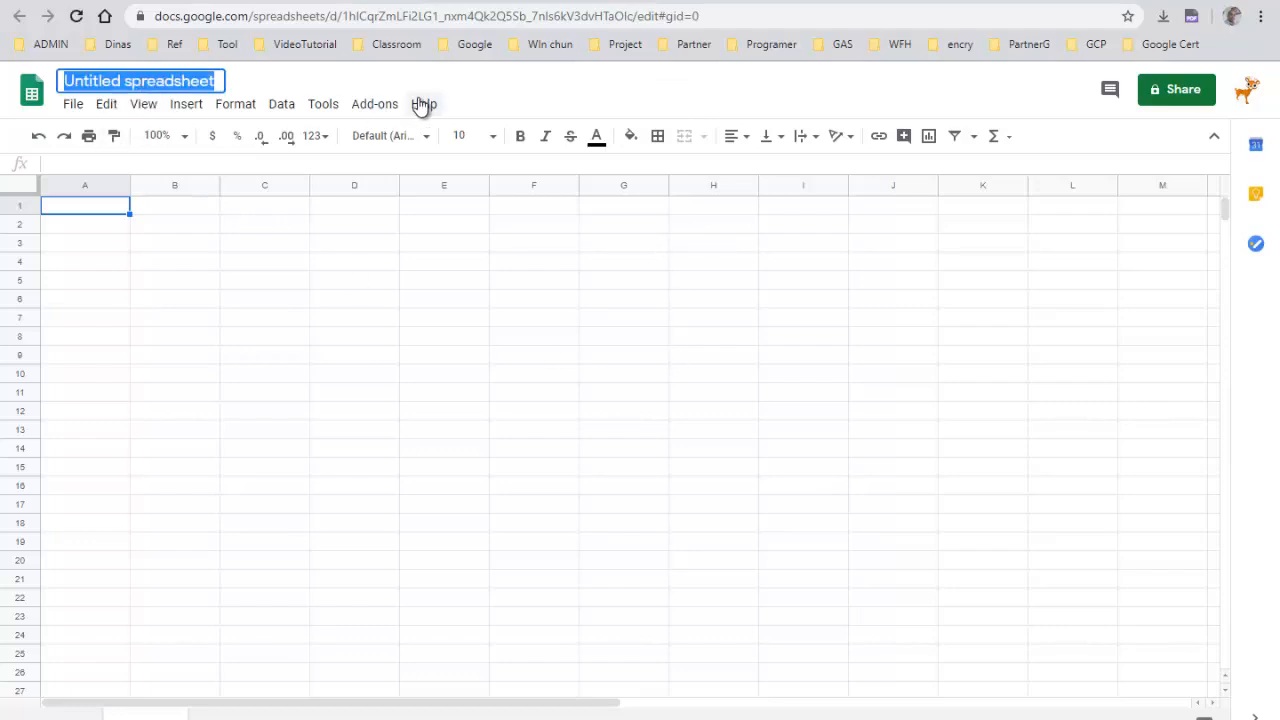
text(Daf)
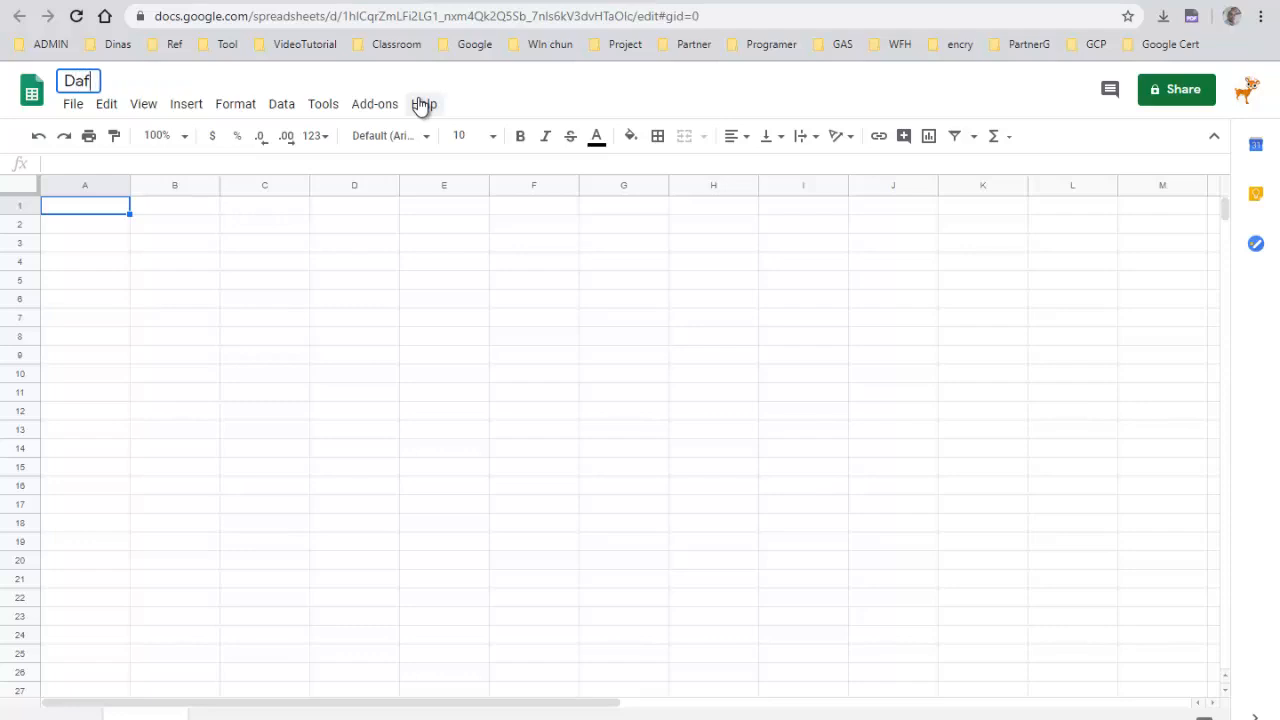
text(tar Kelas)
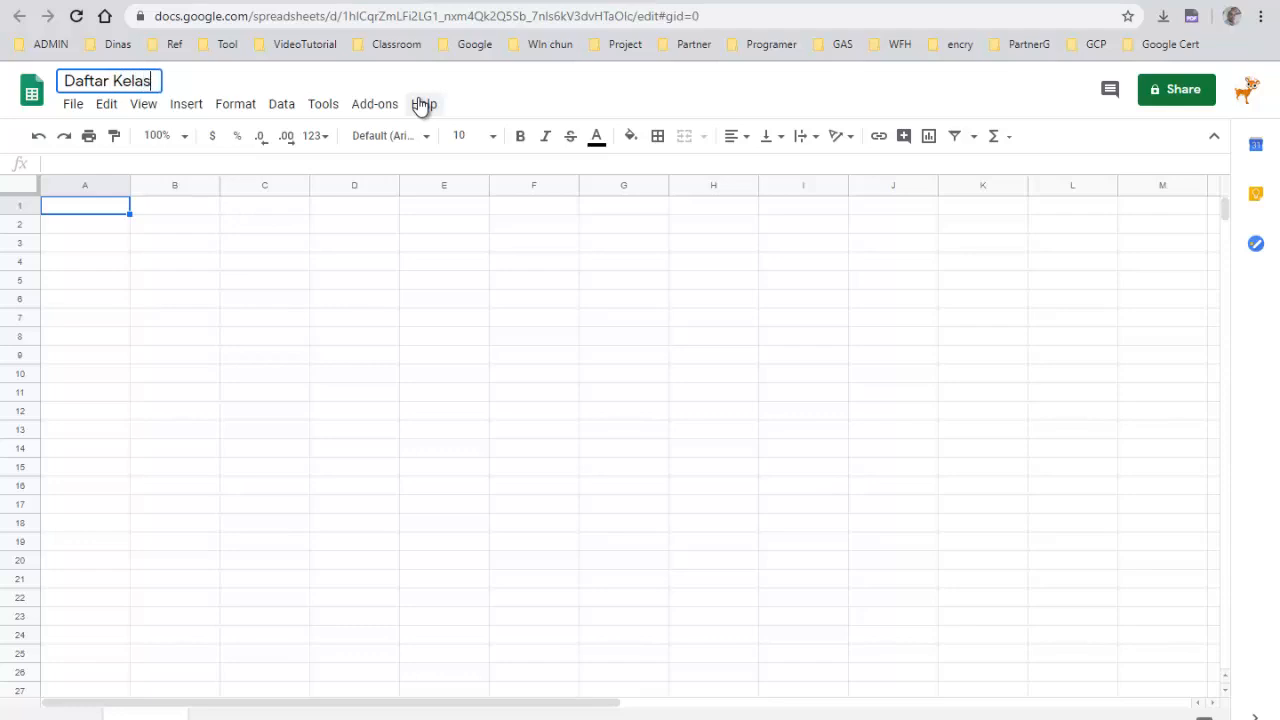
key(Return)
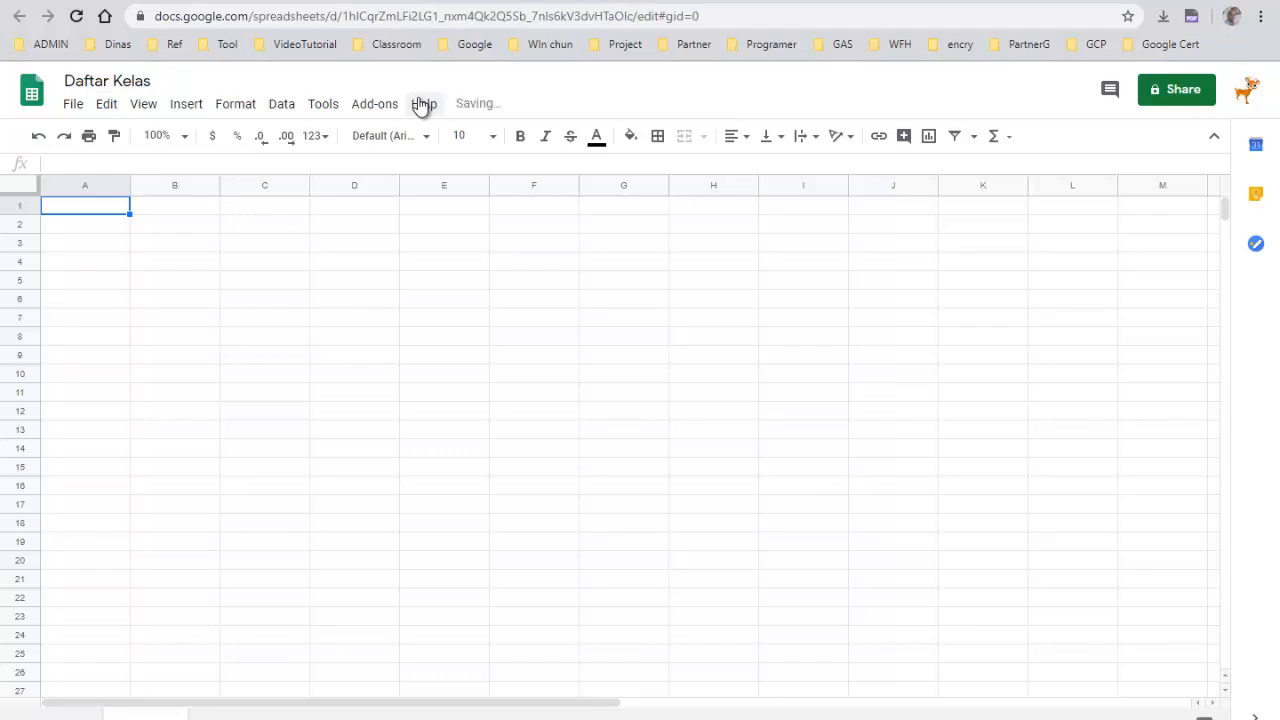
click(247, 317)
click(105, 250)
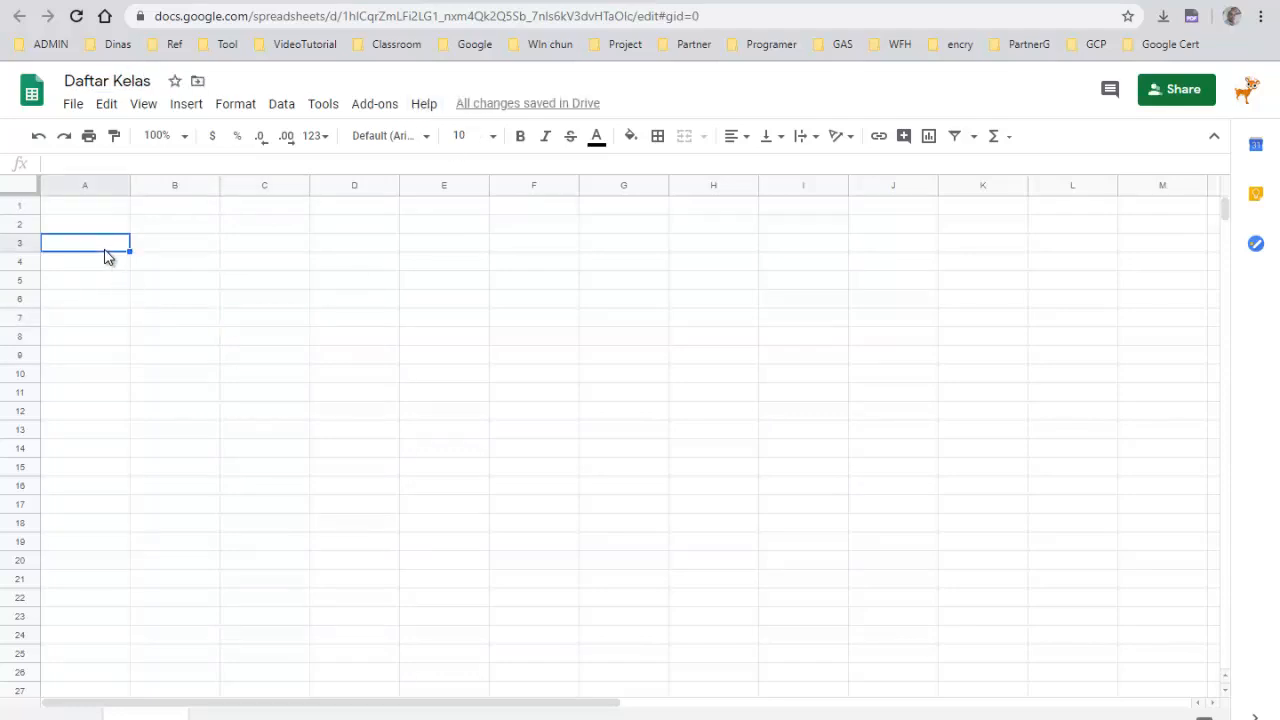
Enter the column headers No and Nama Siswa in row 3 of the Daftar Kelas spreadsheet
text(No)
key(Tab)
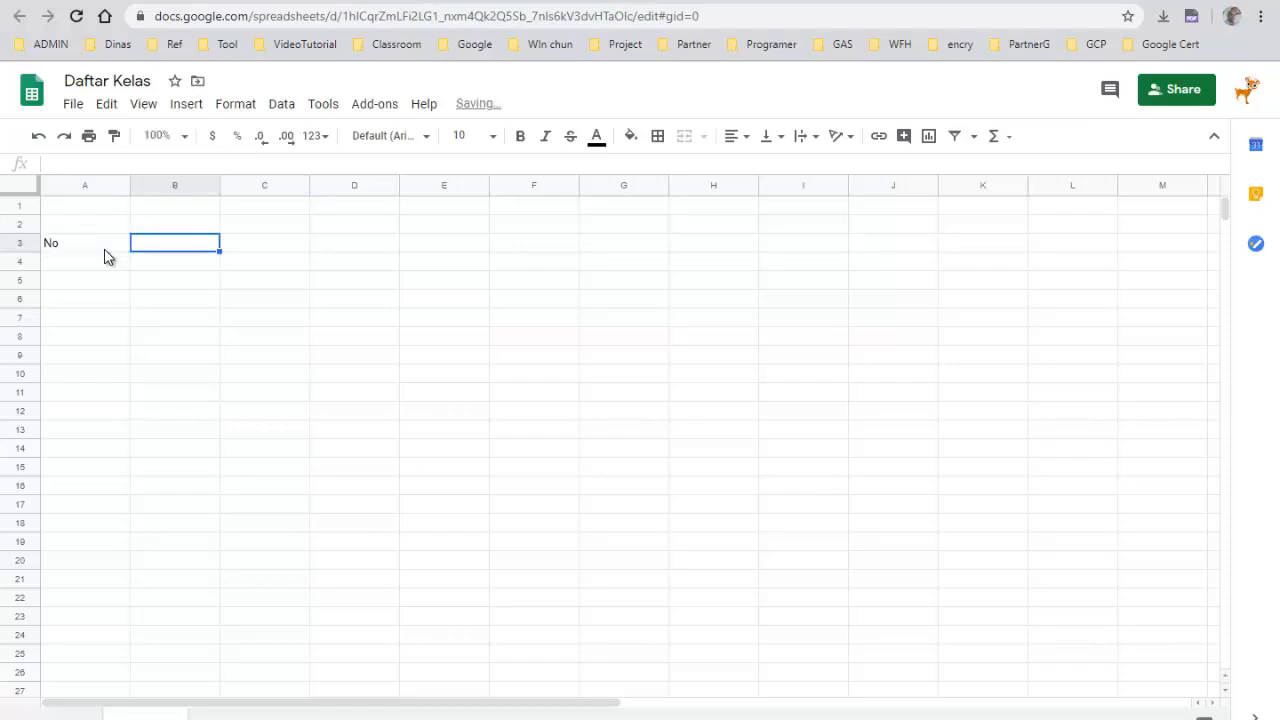
text(Nama)
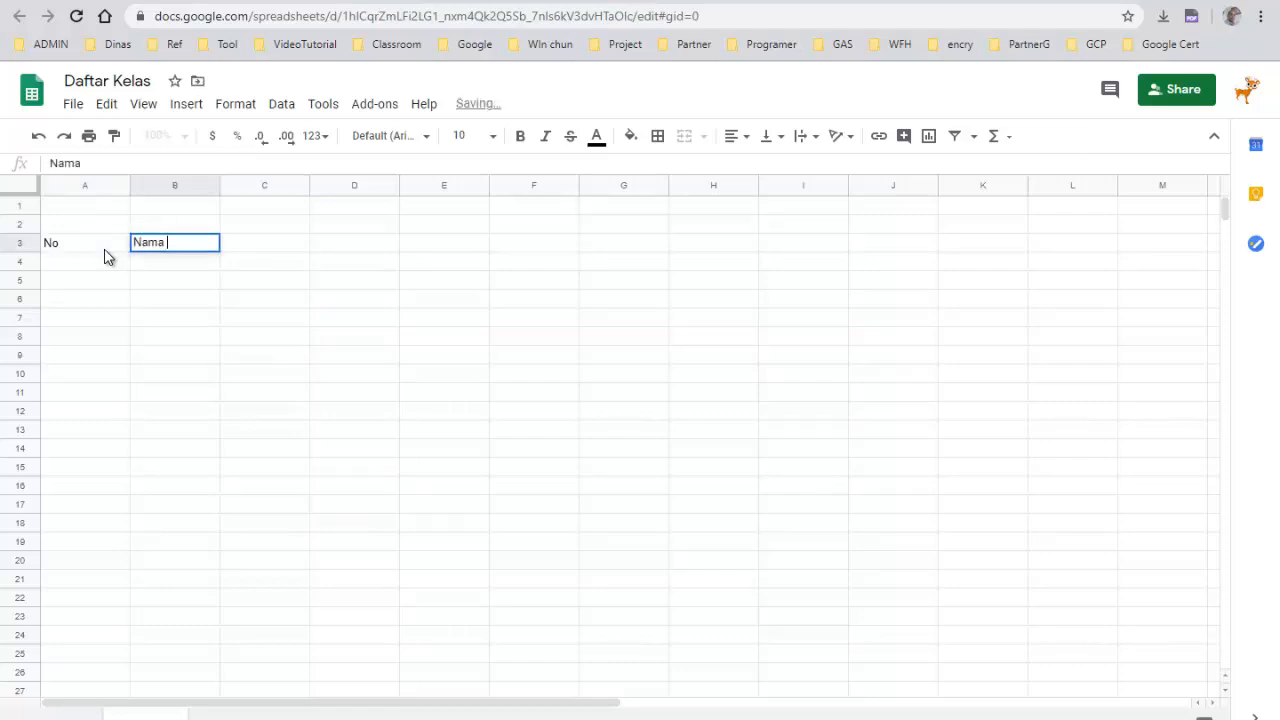
text( Siswa)
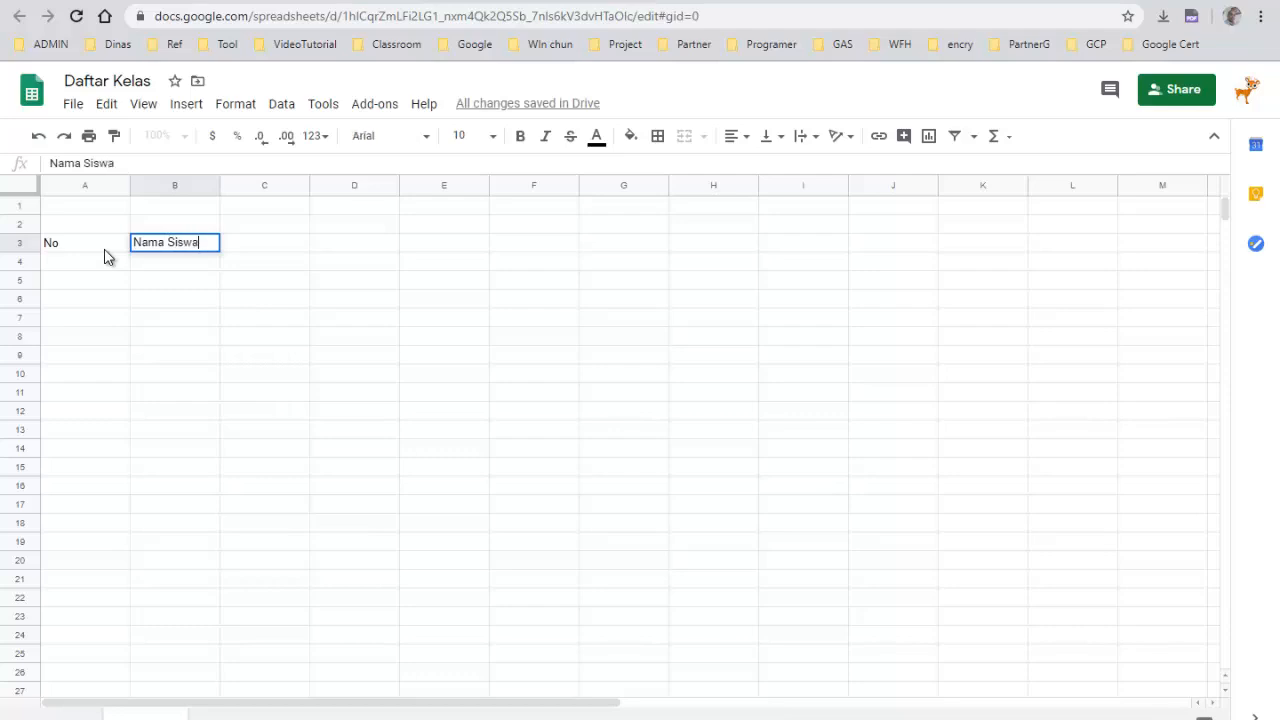
key(Tab)
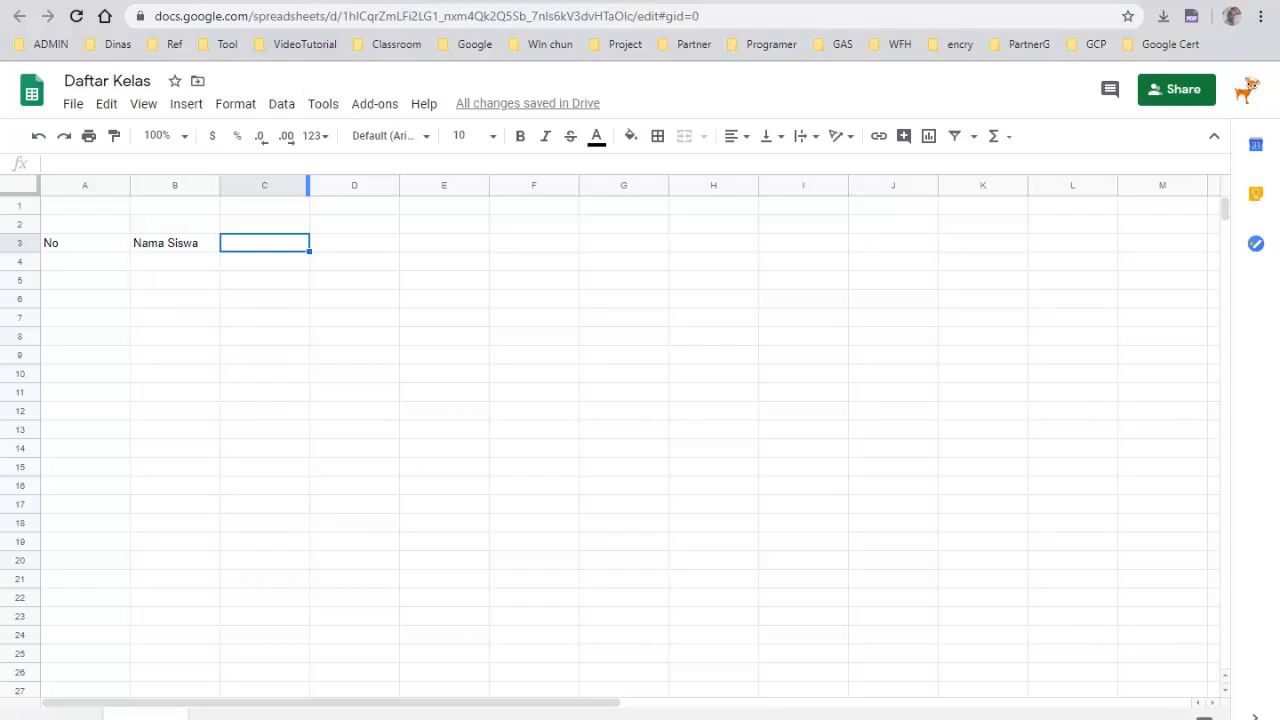
Return to Drive and open the Matematika folder inside Contoh Kelas
click(322, 2)
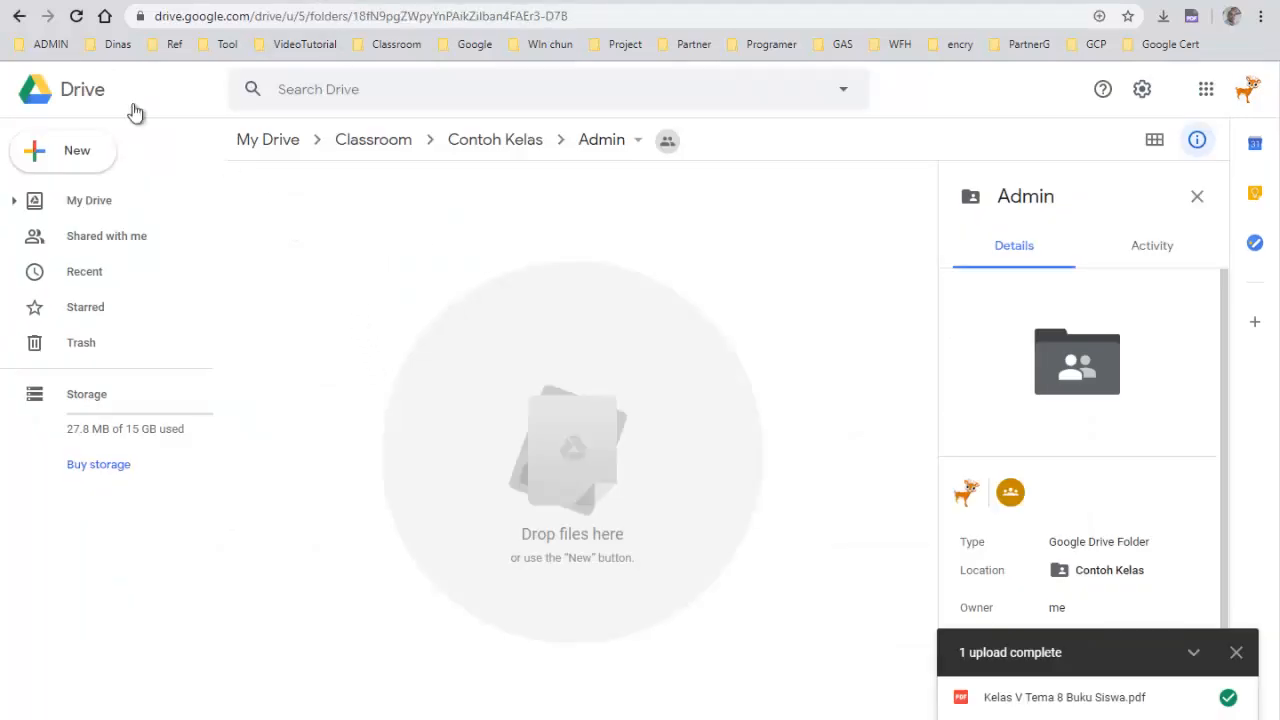
click(76, 16)
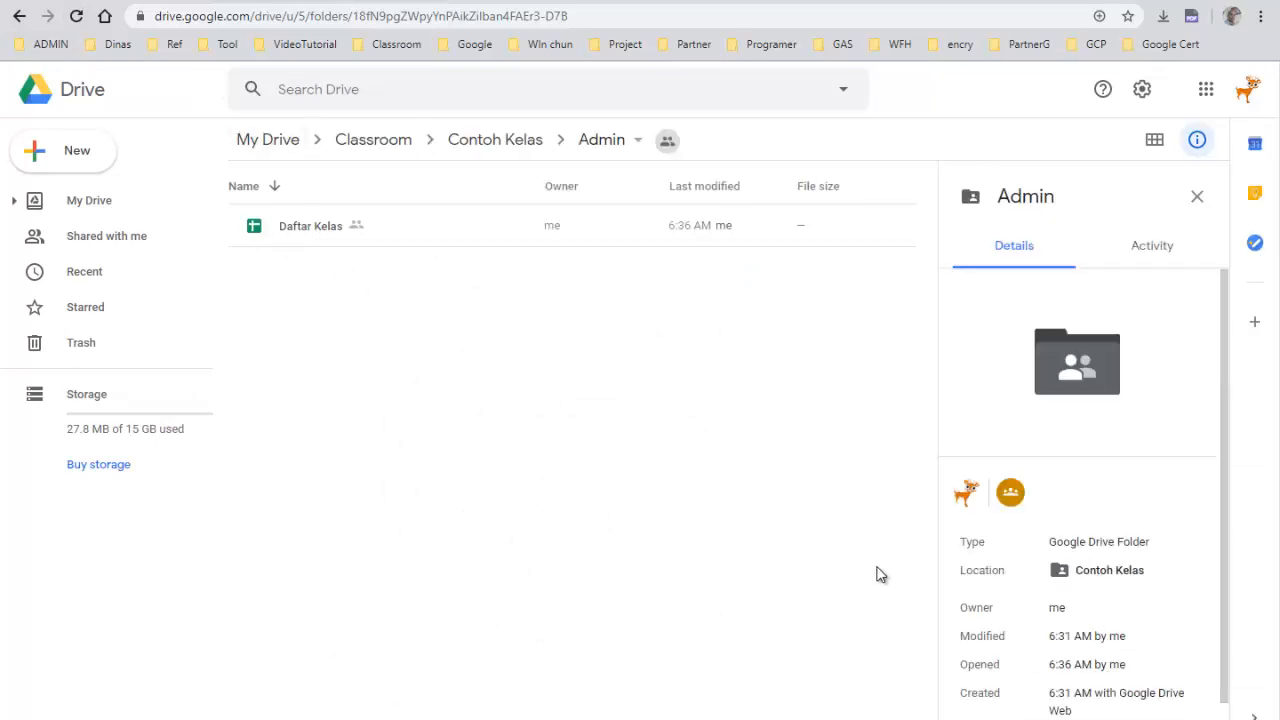
click(475, 145)
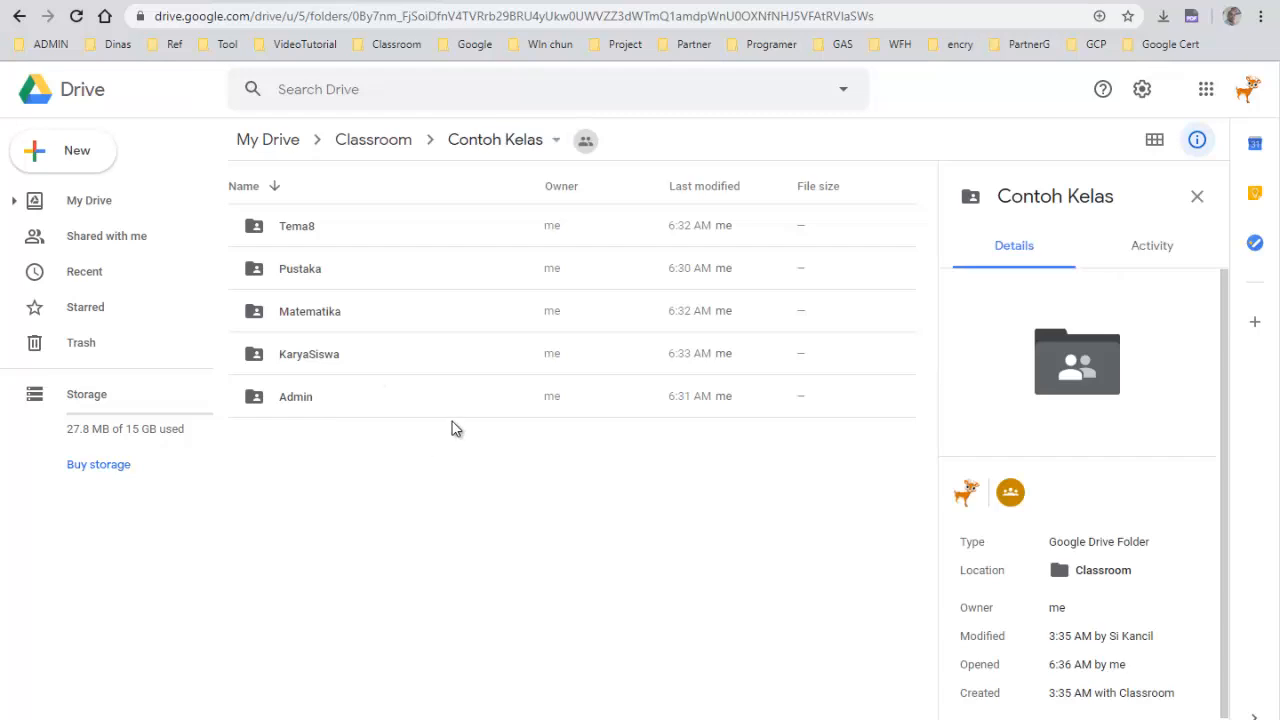
click(313, 318)
double_click(313, 318)
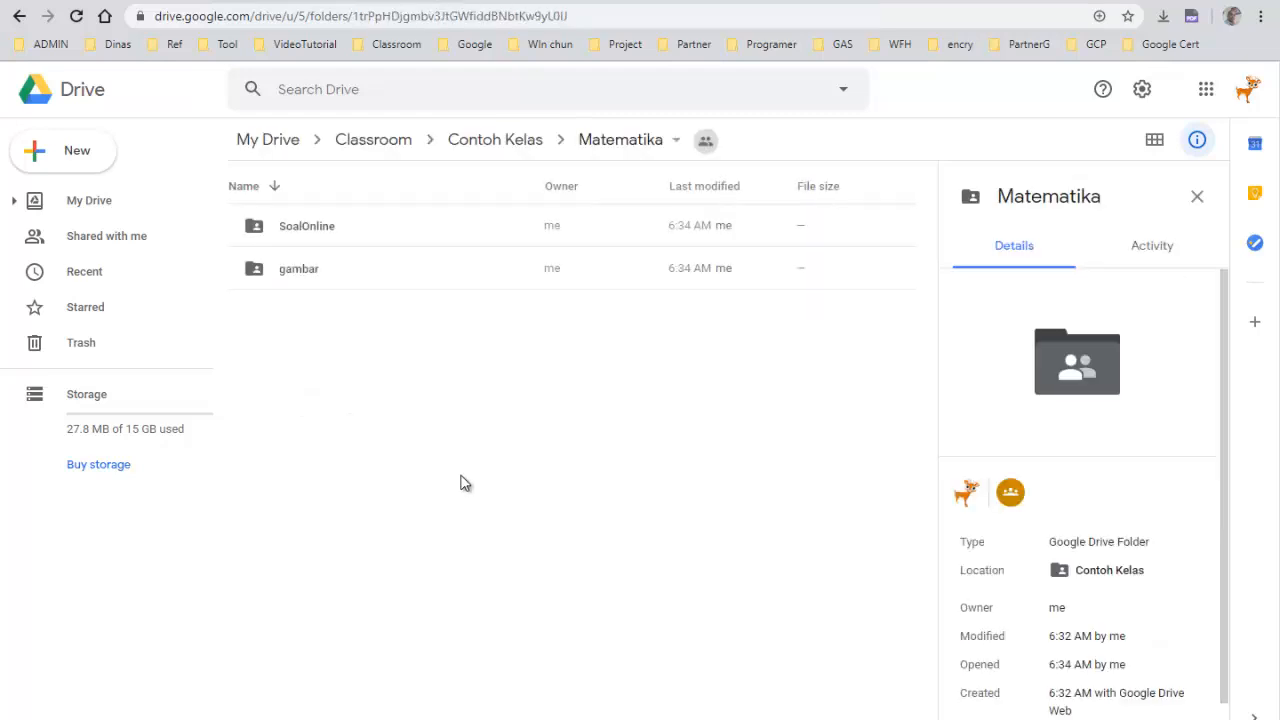
Create a new Google Docs document in Matematika, sharing it with the folder's permissions
right_click(283, 342)
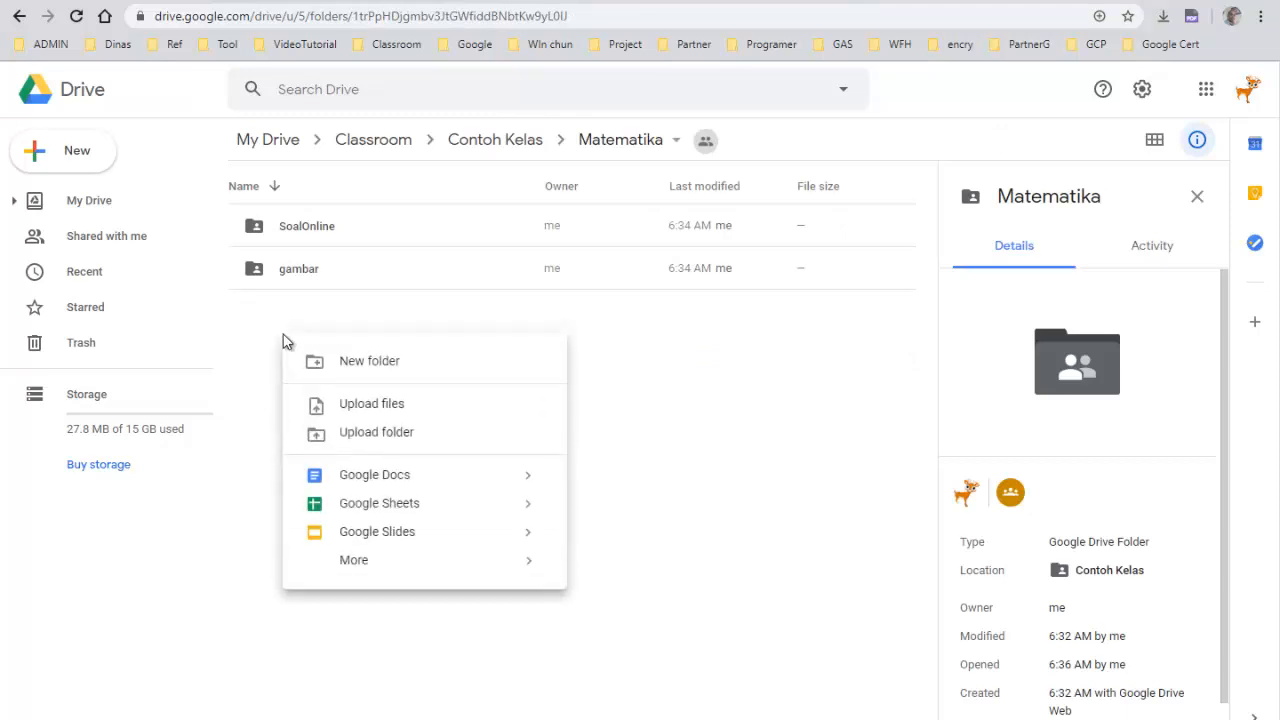
click(372, 478)
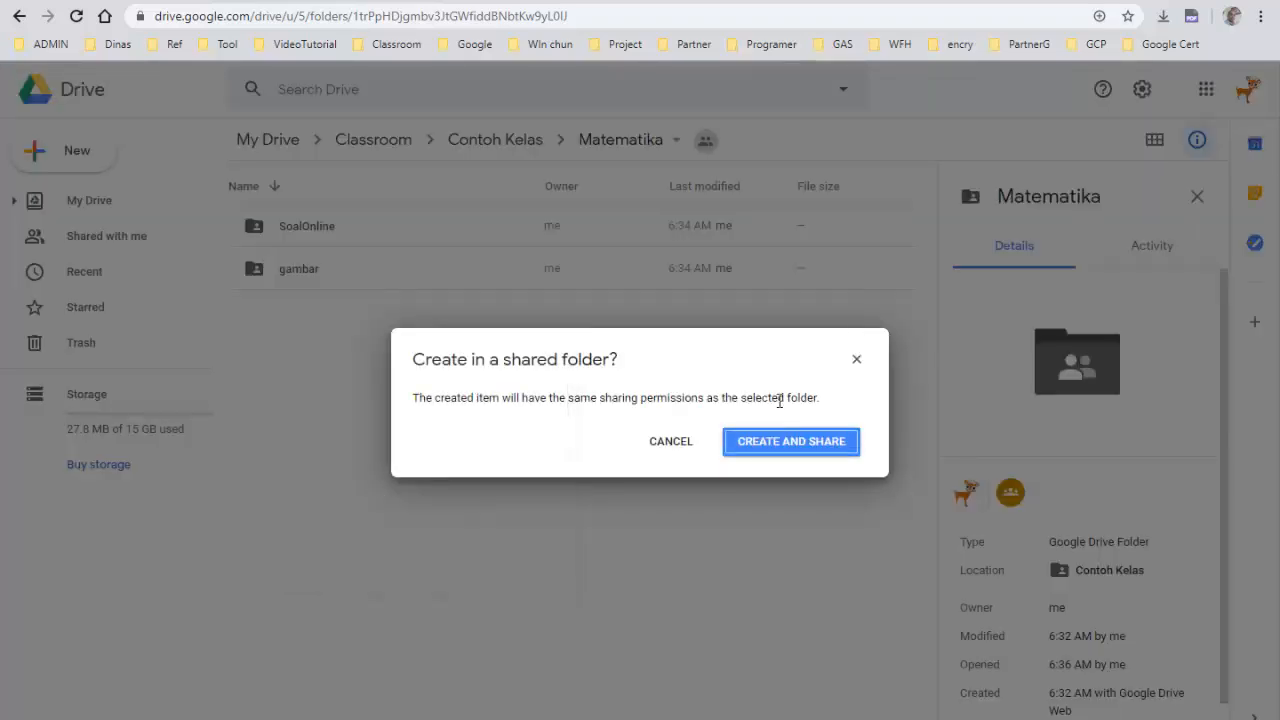
click(797, 443)
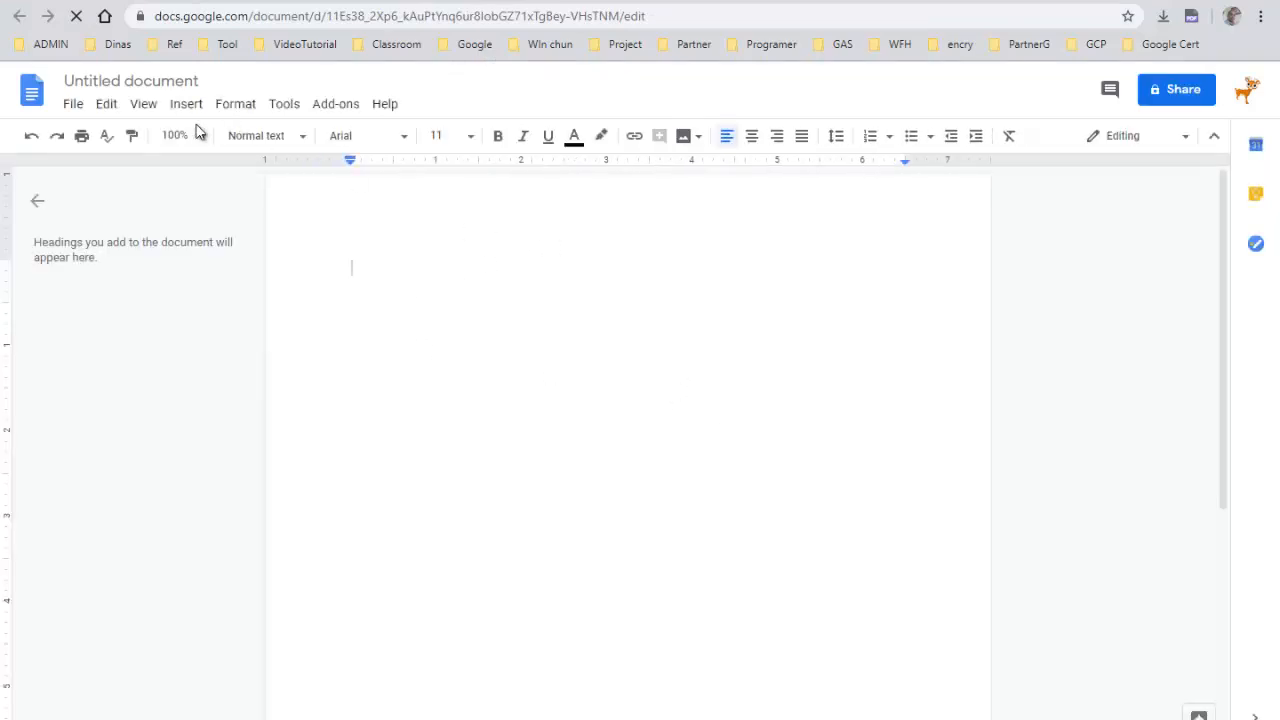
Title the new document latihan mat pengolahan data
click(137, 78)
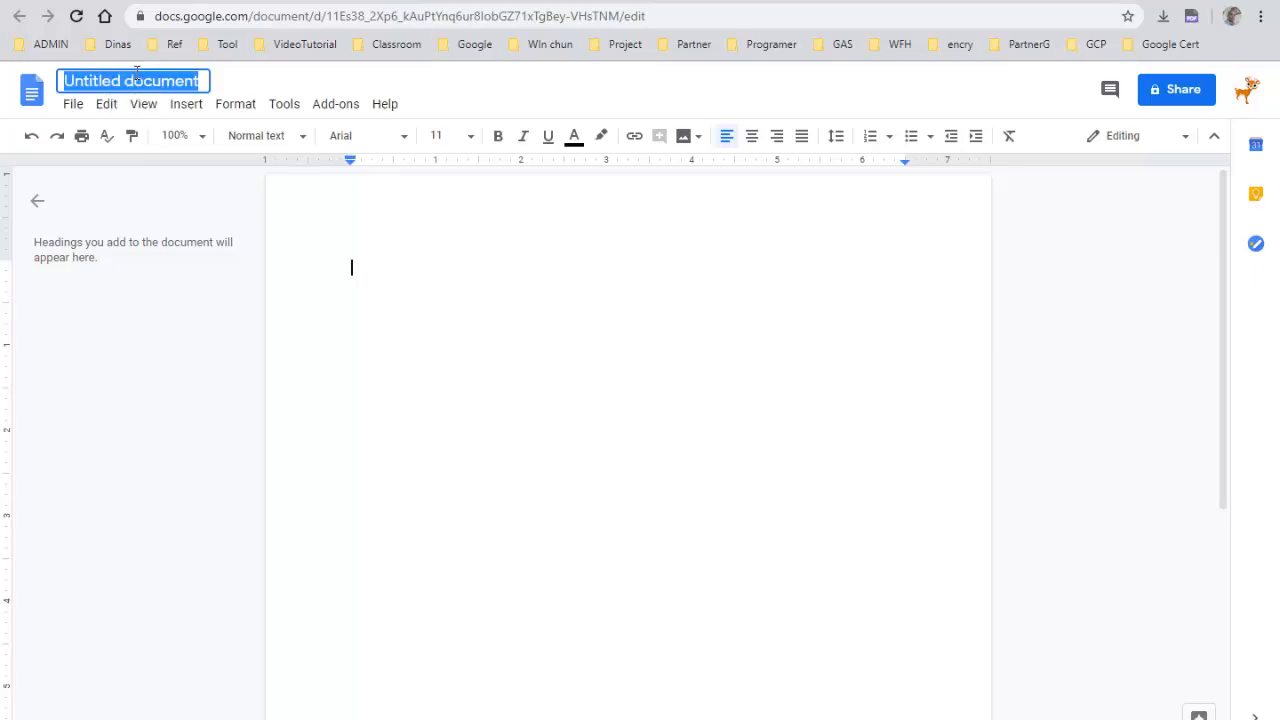
text(Kon)
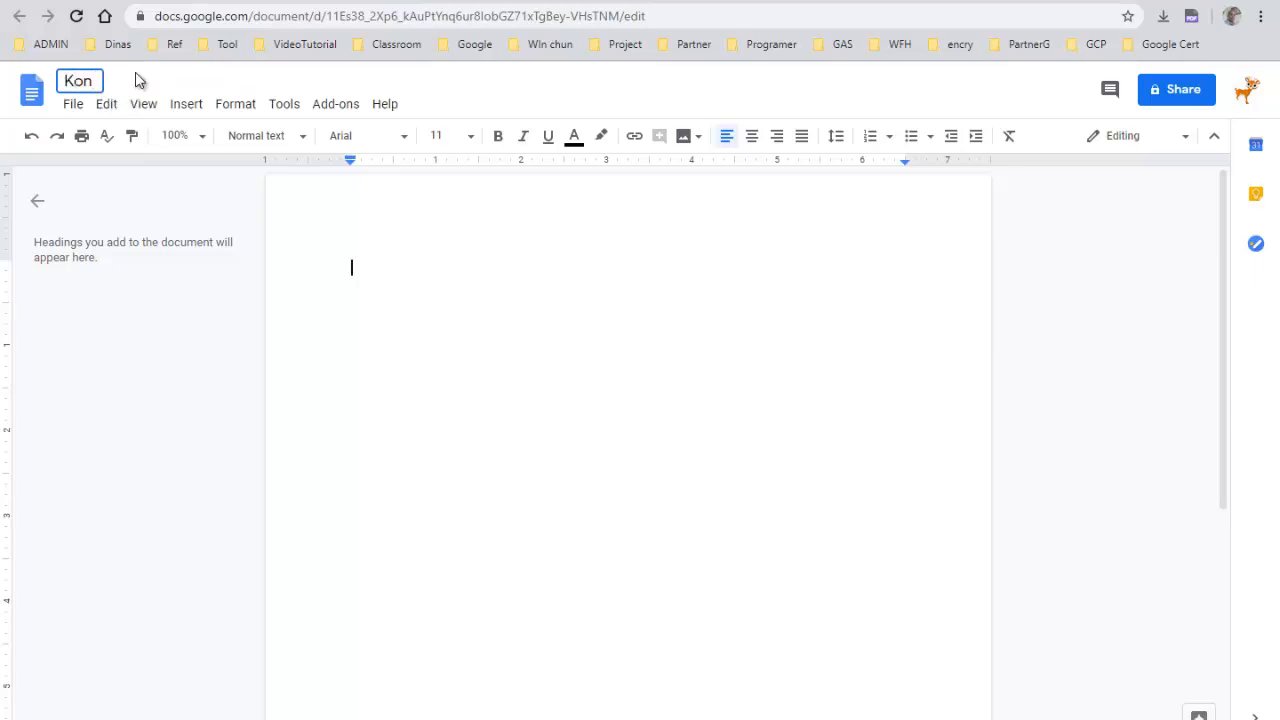
key(BackSpace)
key(BackSpace)
key(BackSpace)
text(latihan mat)
key(BackSpace)
text(peng)
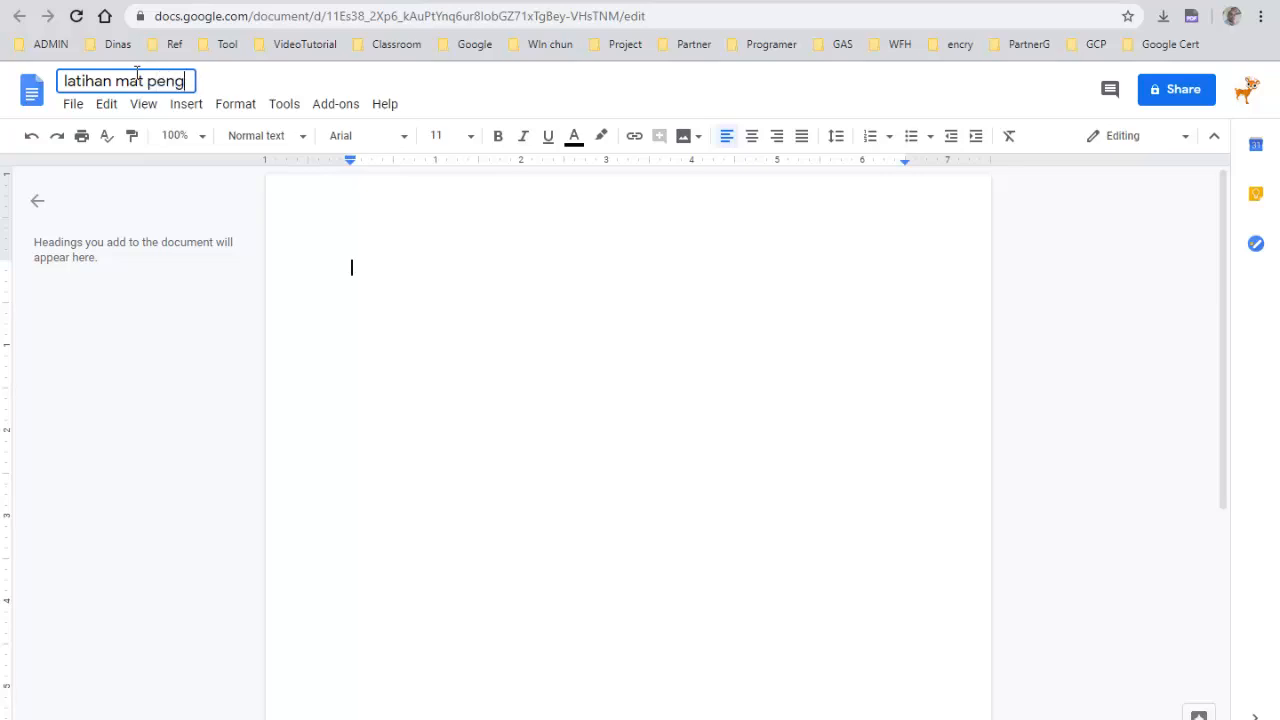
text(olahan )
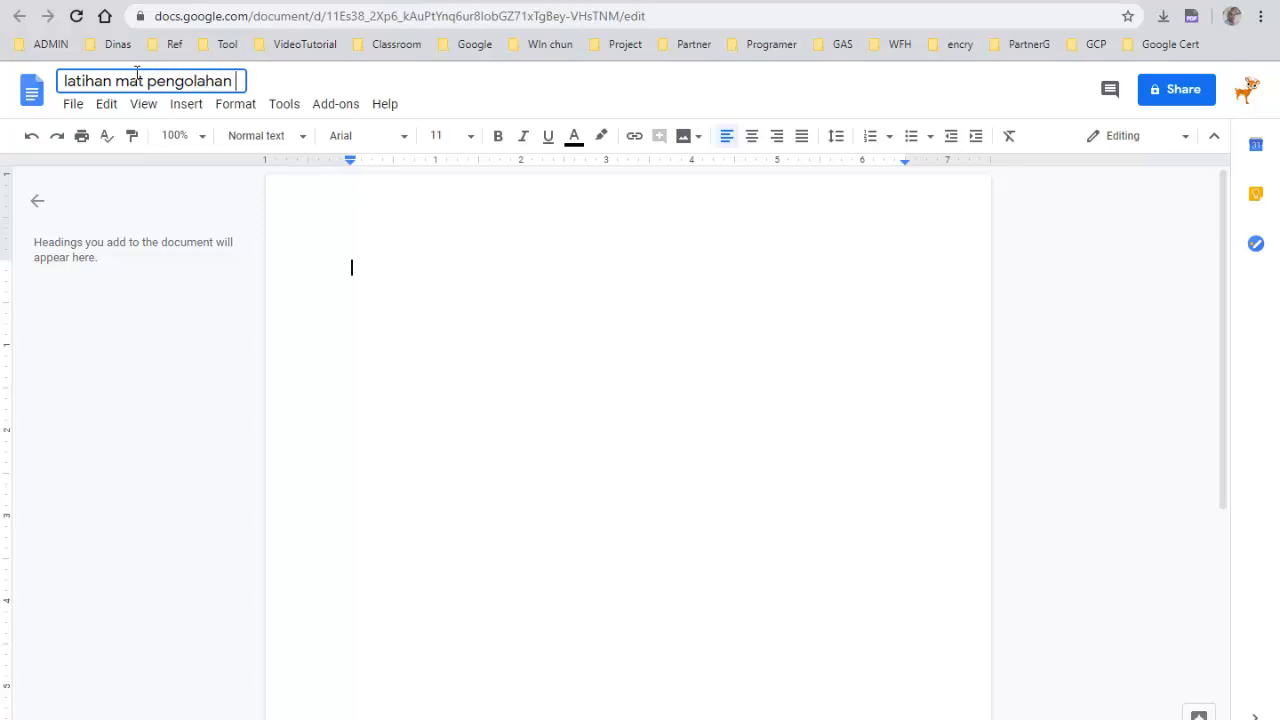
text(data)
click(360, 337)
Back in Drive, rename the document as Latihan MTK - Pengolahan Data
click(340, 1)
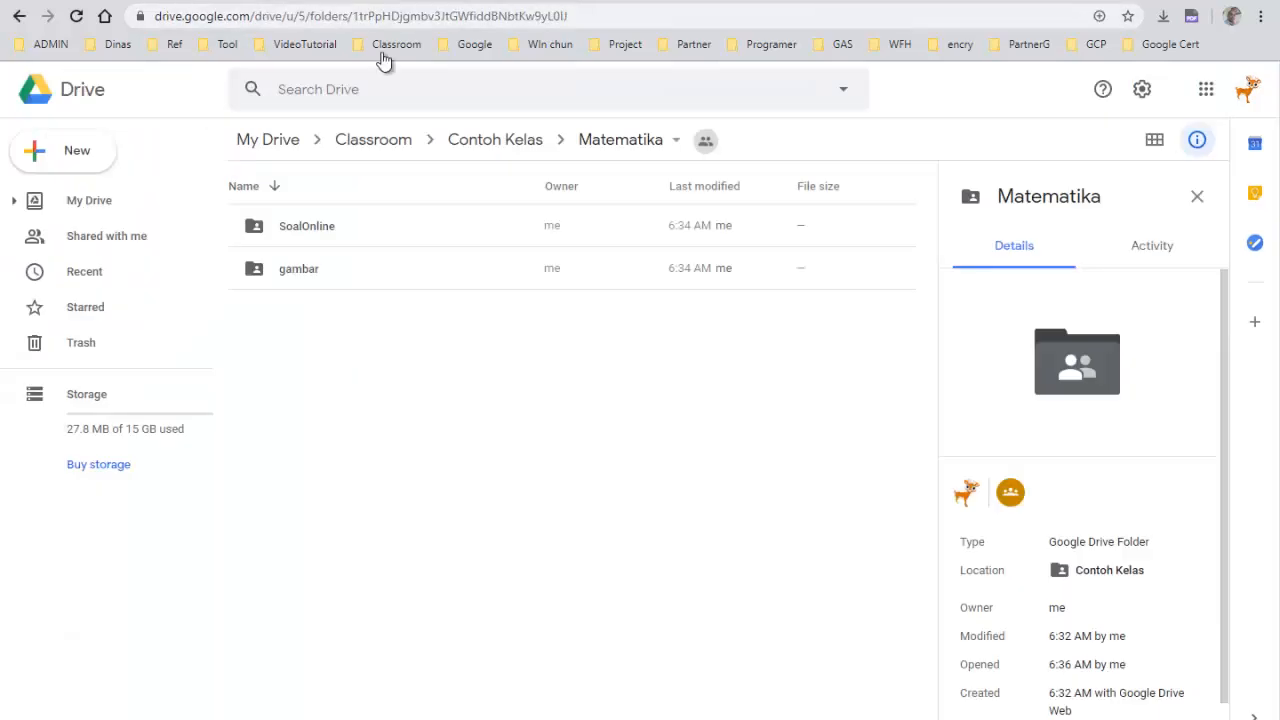
click(76, 16)
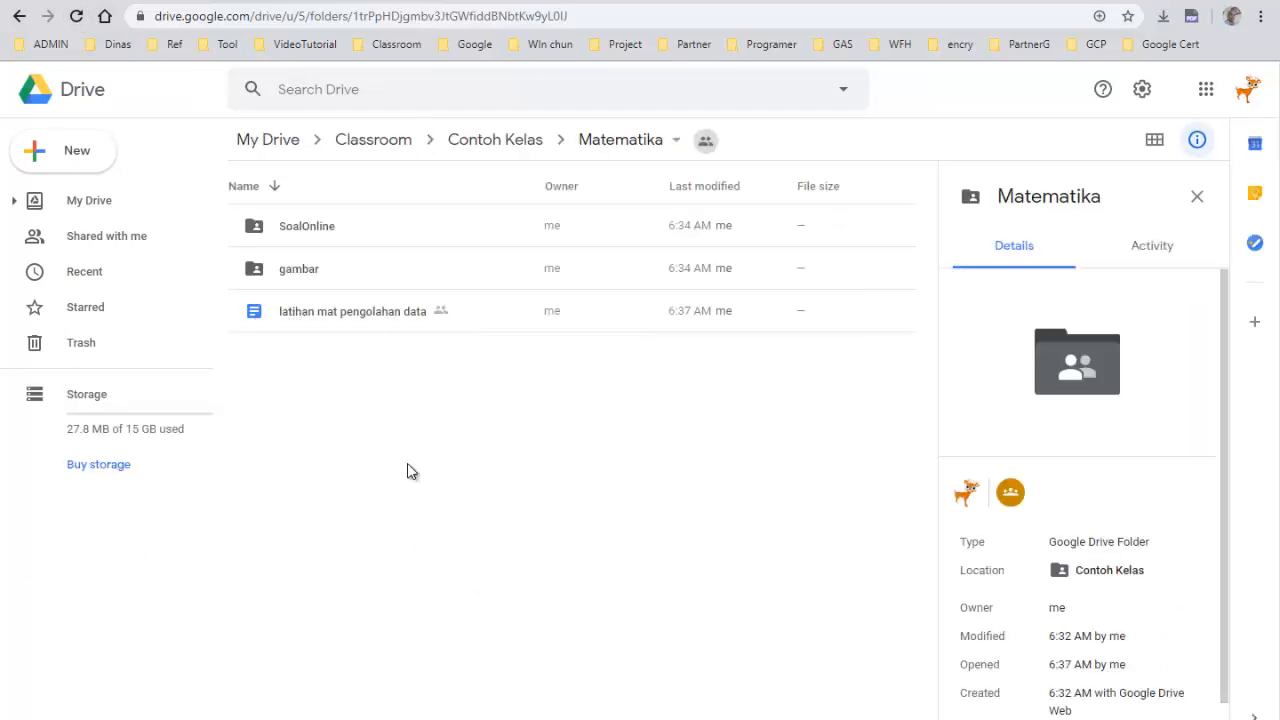
right_click(335, 320)
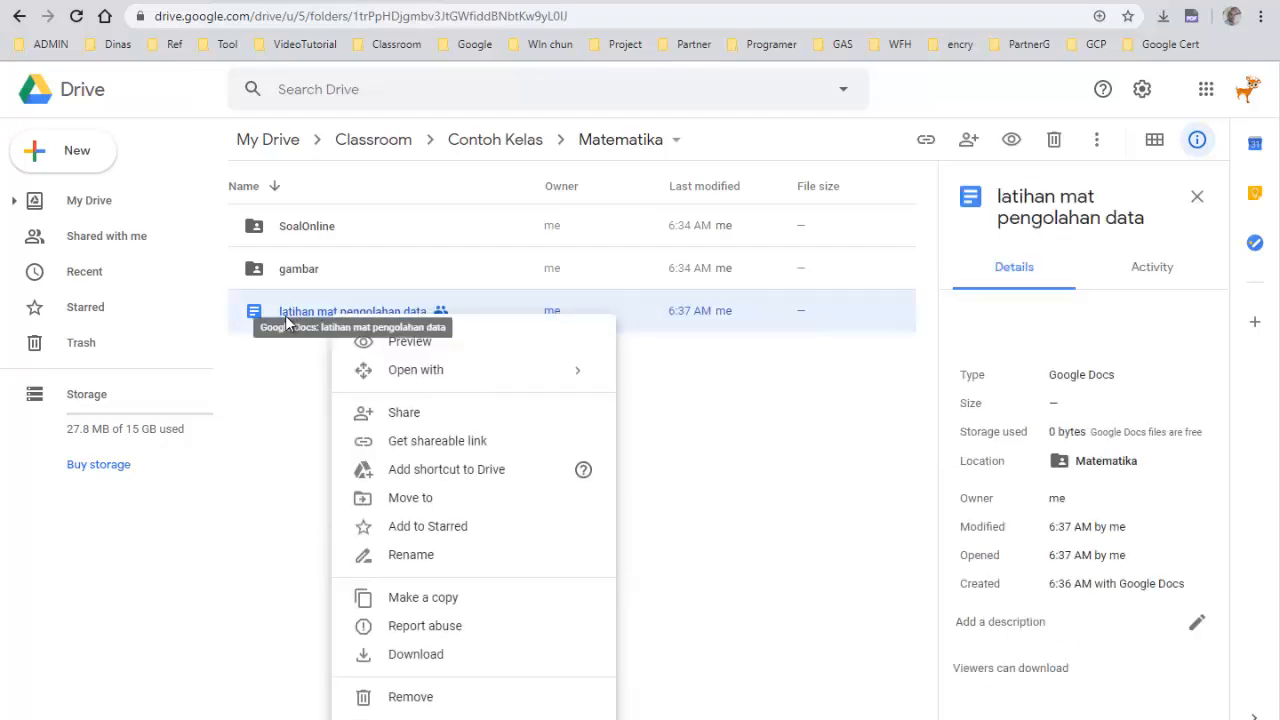
click(410, 556)
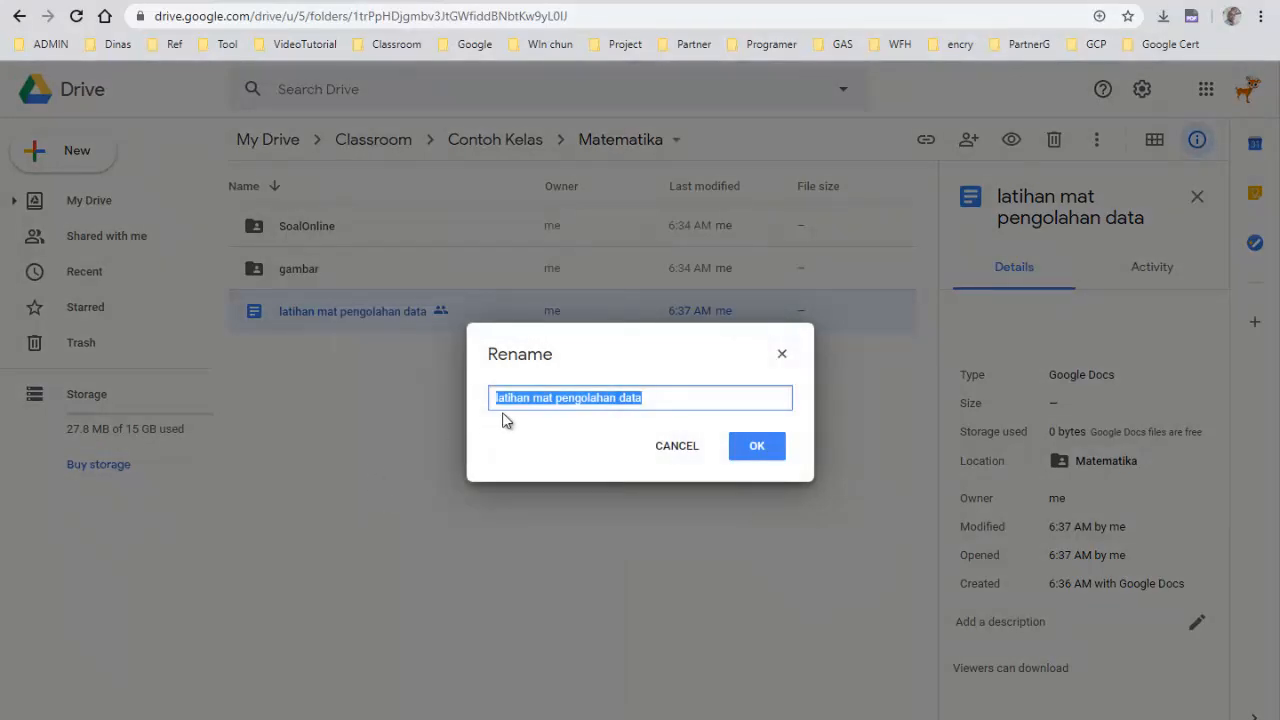
click(498, 400)
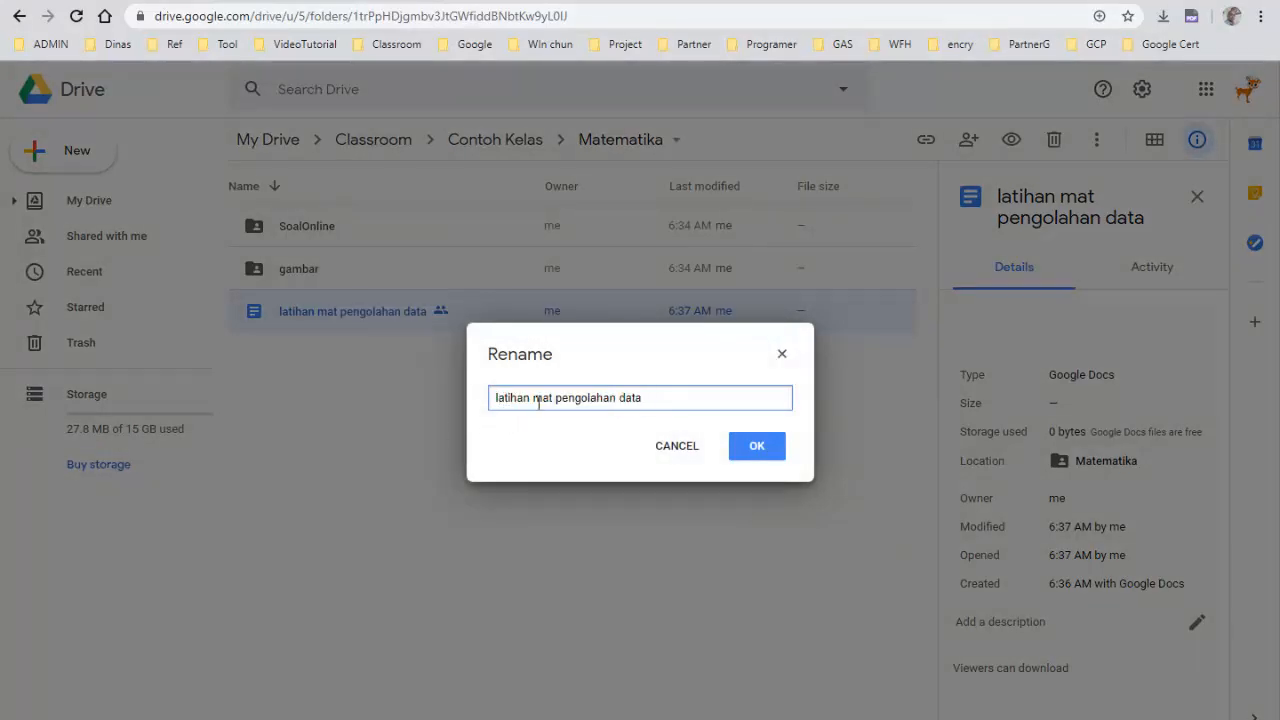
key(Delete)
text(L)
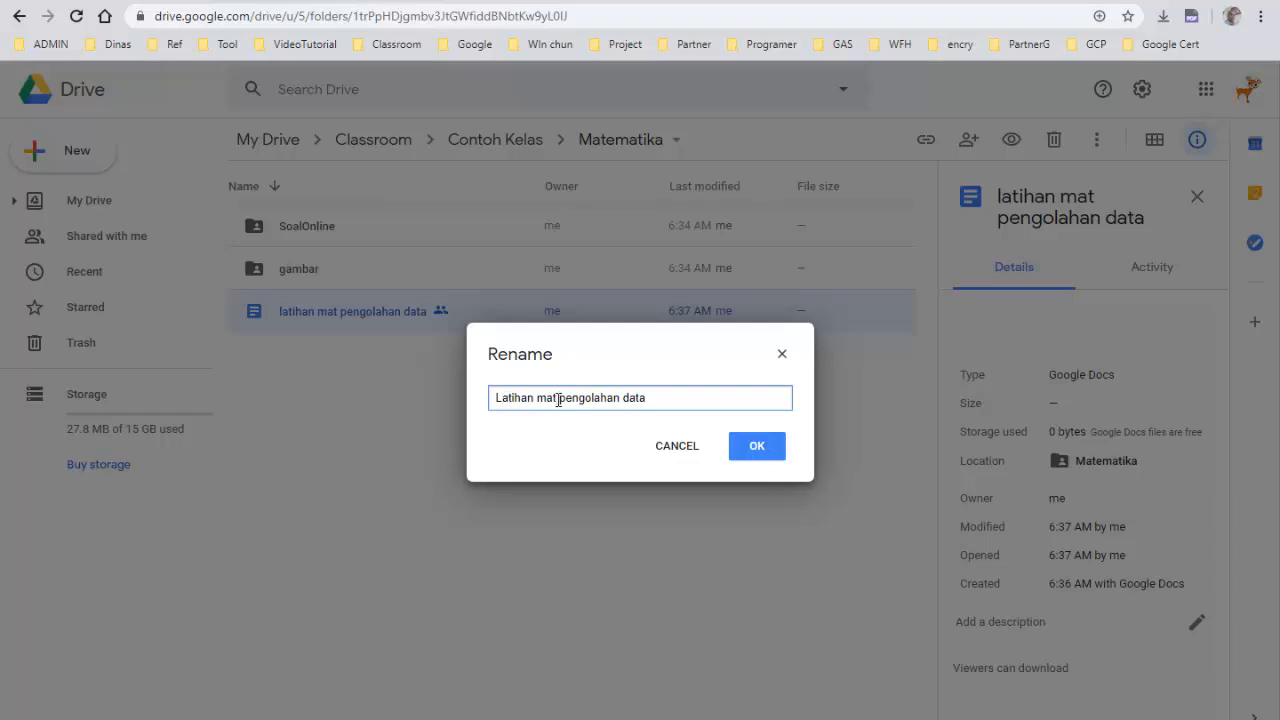
click(558, 400)
key(BackSpace)
key(BackSpace)
key(BackSpace)
text(MTK)
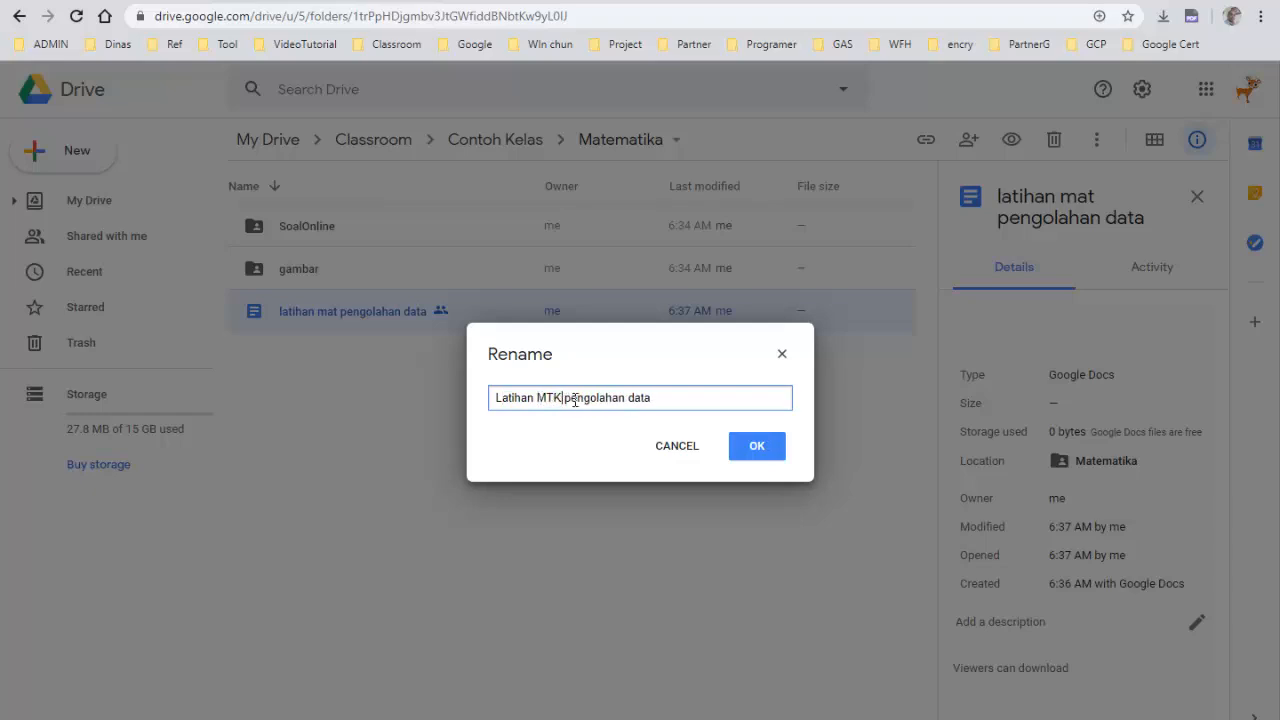
key(Delete)
text(- P)
click(740, 447)
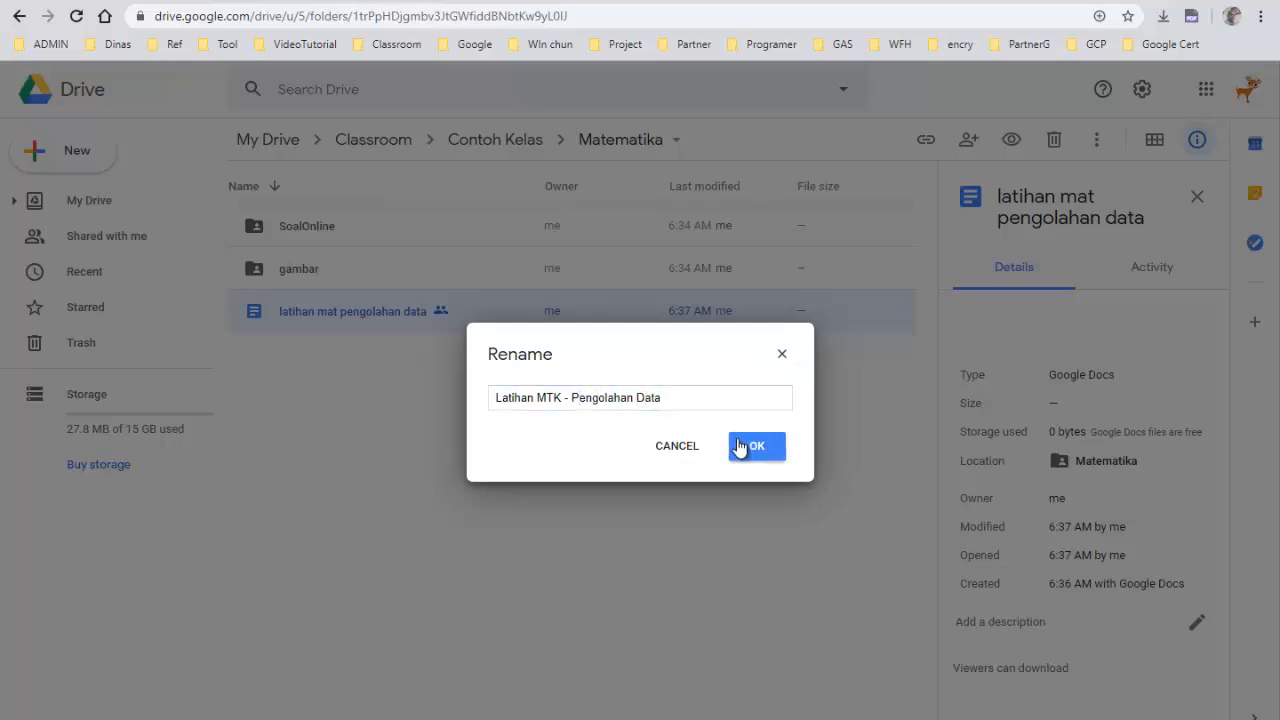
Check the document's title in its editor tab, then return to the Matematika folder
click(490, 0)
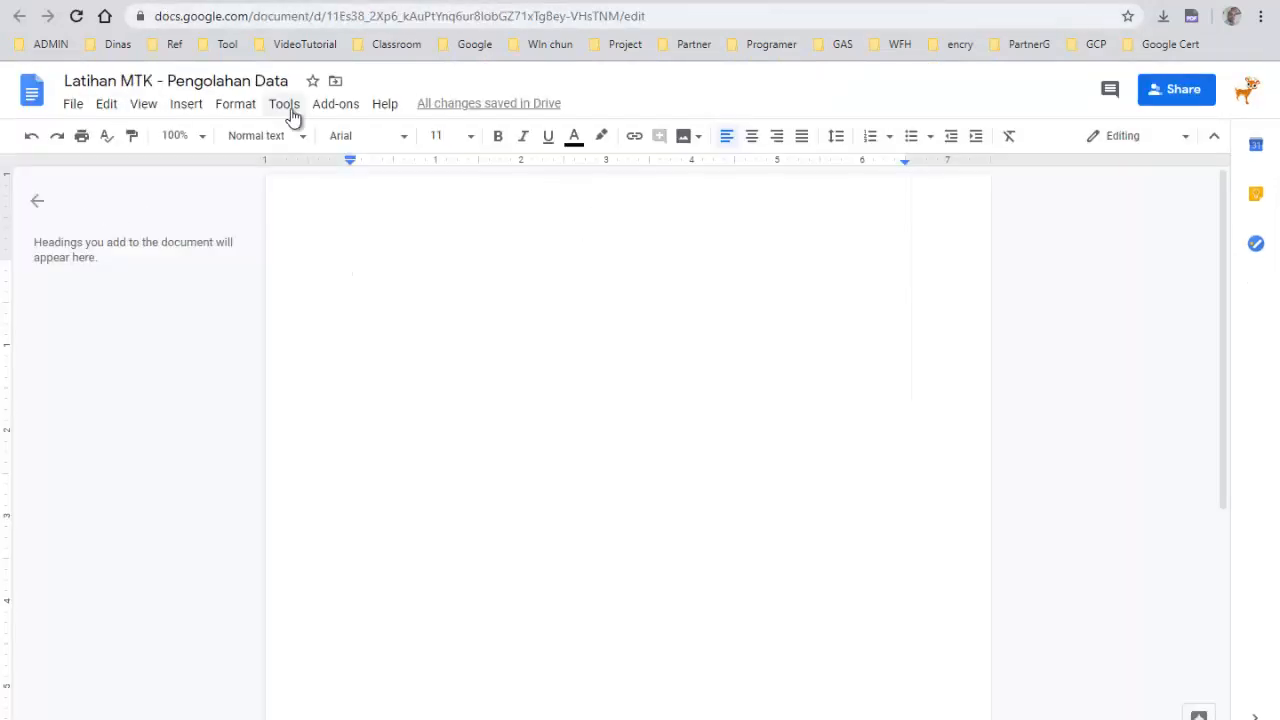
click(354, 1)
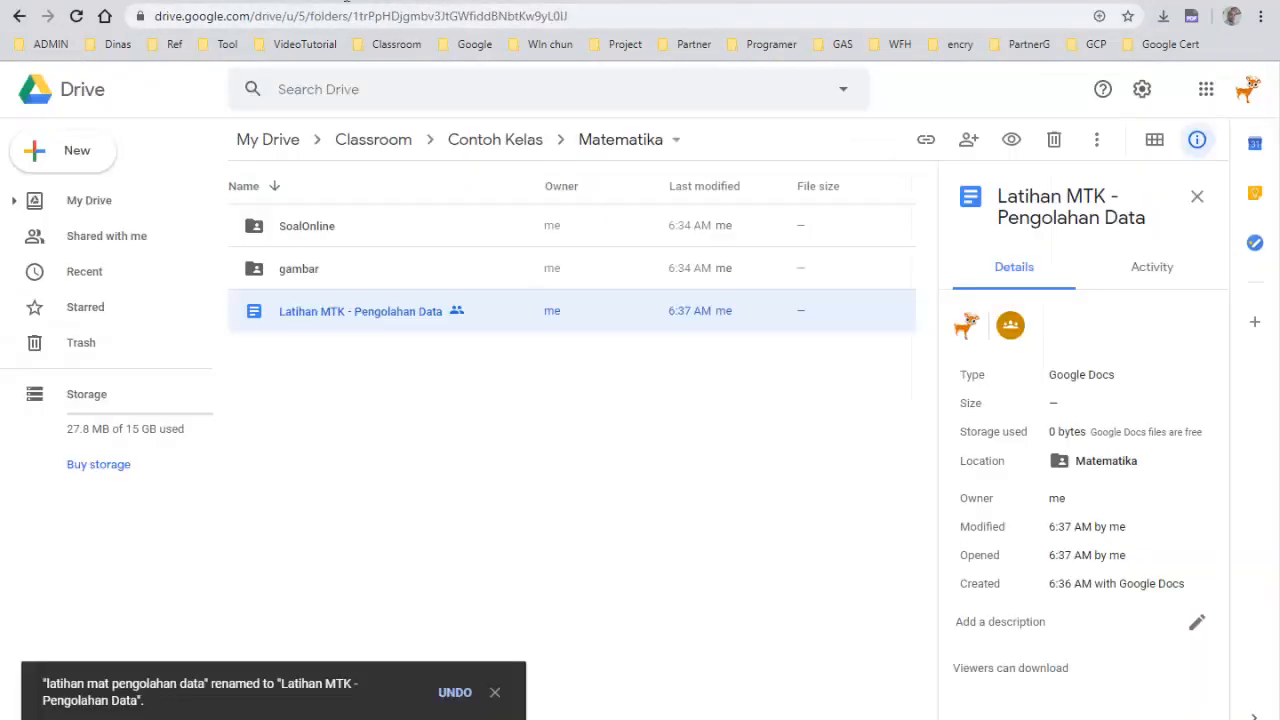
click(428, 416)
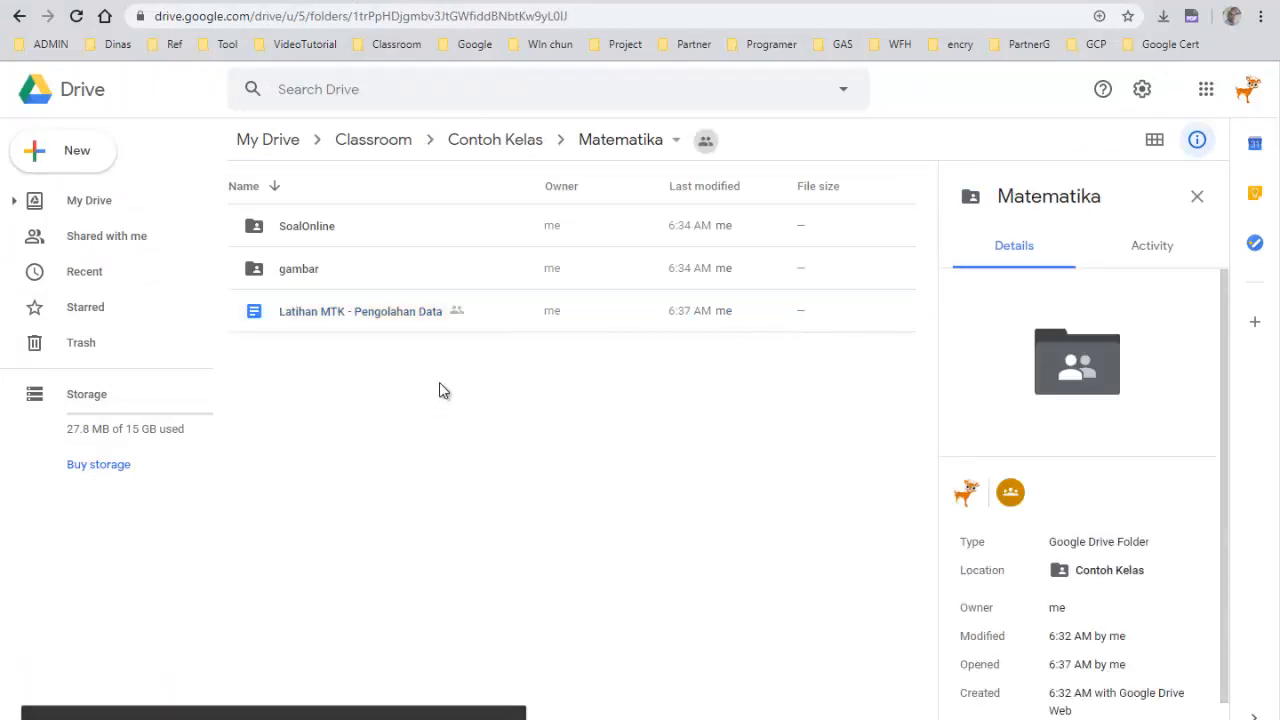
Upload the seven images 21, 24, 25, 26, 28, 35 and k35 from the Mat_C1_Nas_2019 folder into the gambar folder
double_click(290, 271)
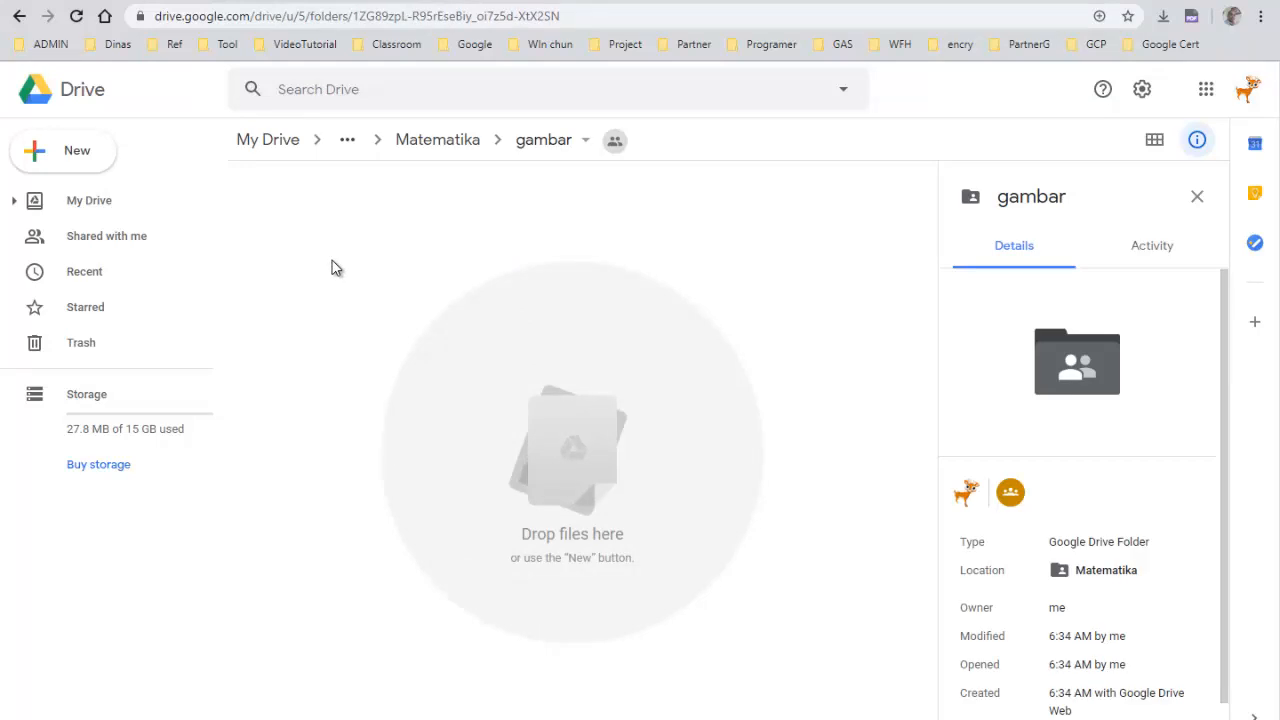
right_click(333, 266)
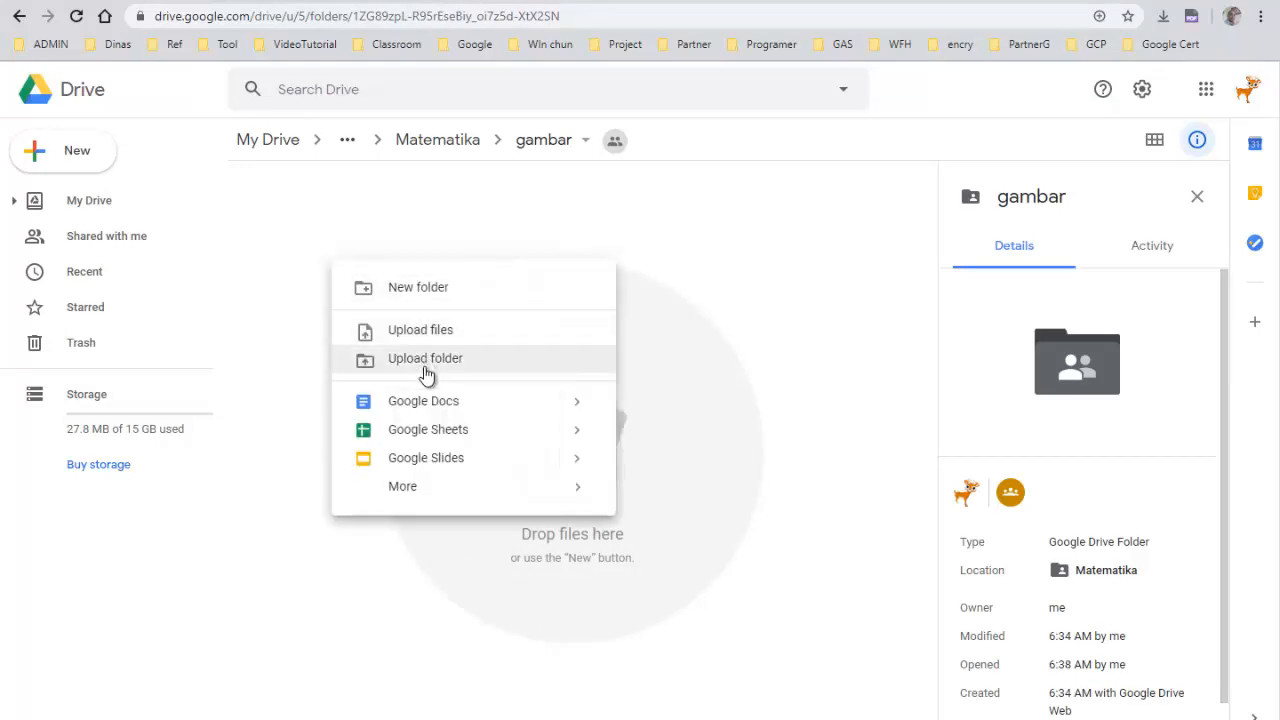
click(426, 330)
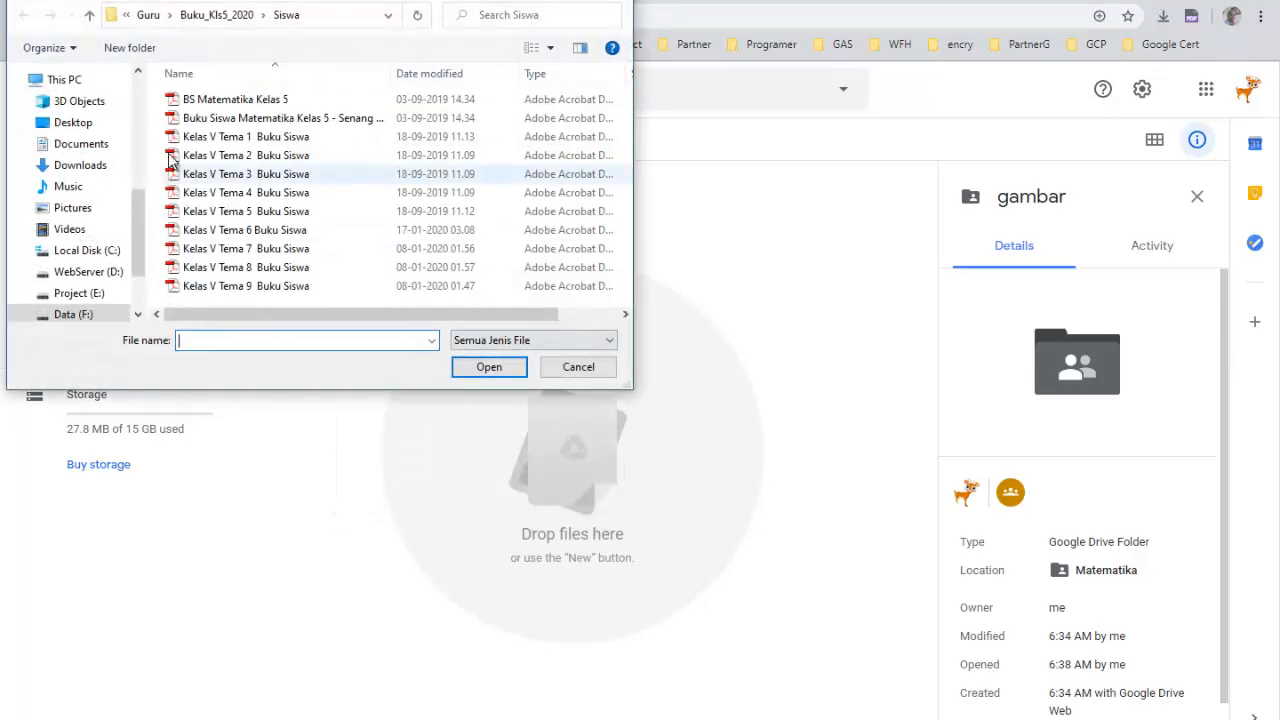
click(210, 16)
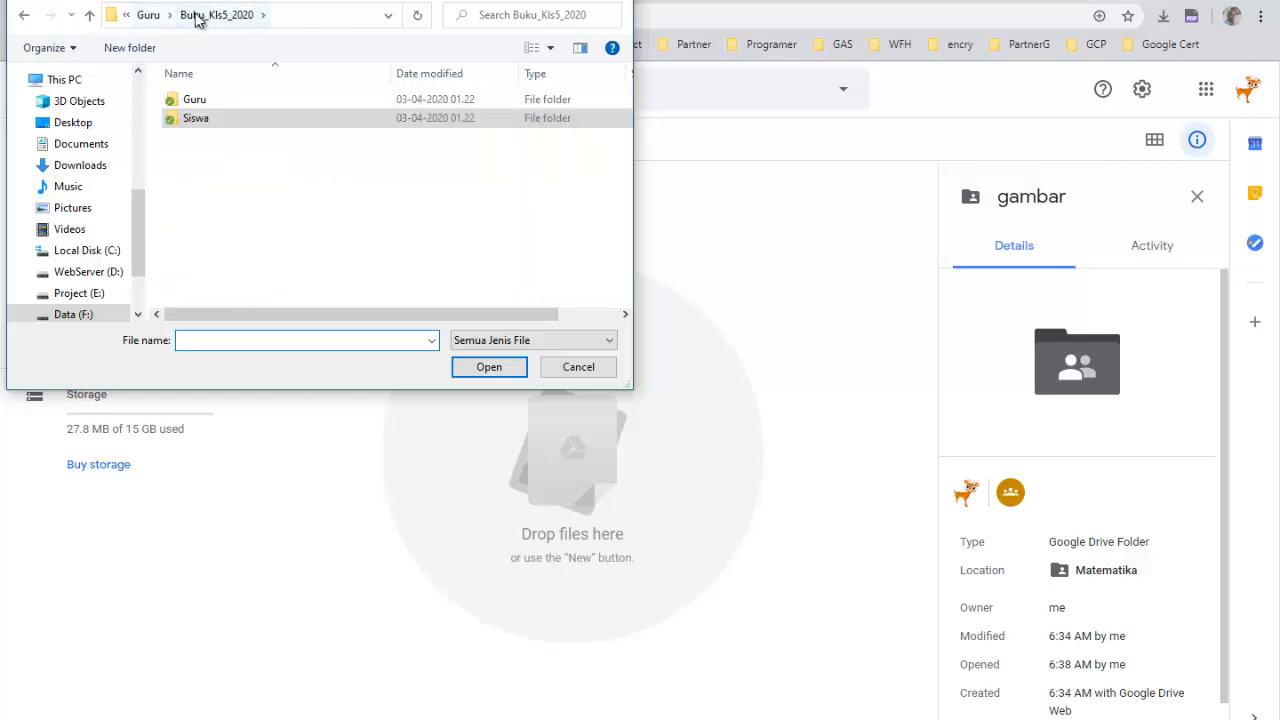
click(148, 17)
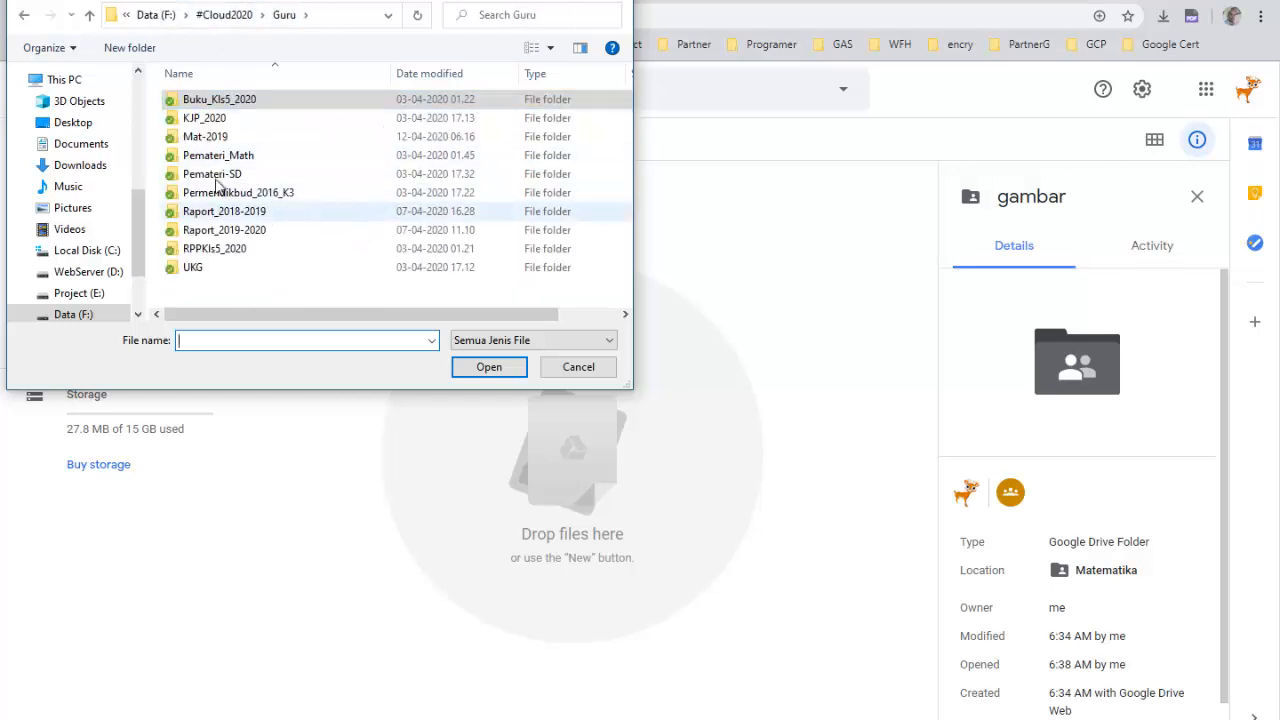
double_click(211, 139)
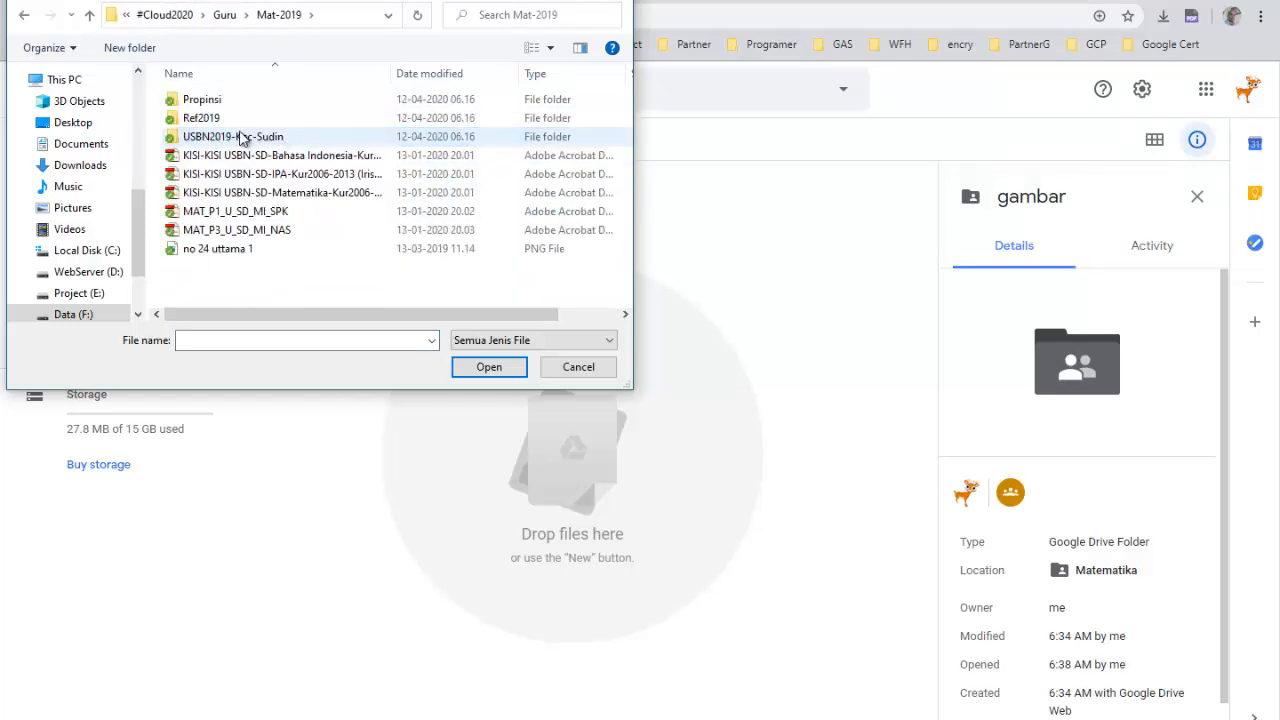
click(215, 106)
double_click(215, 104)
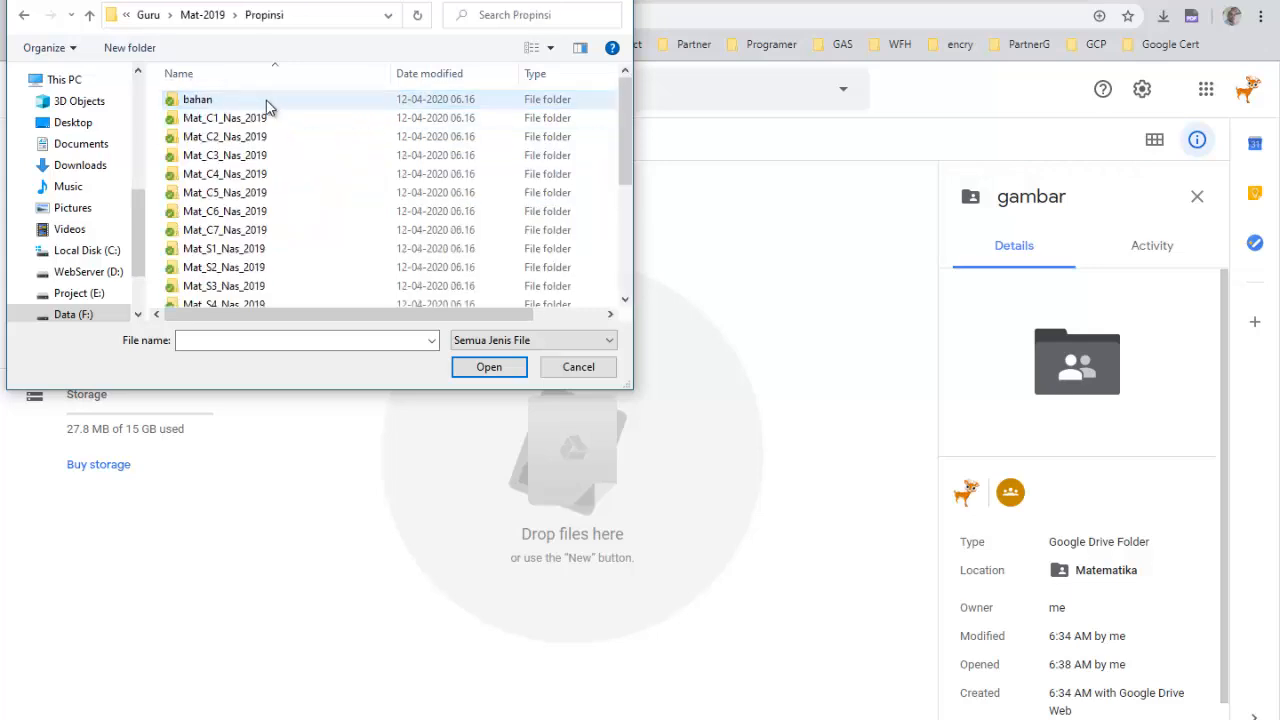
double_click(215, 102)
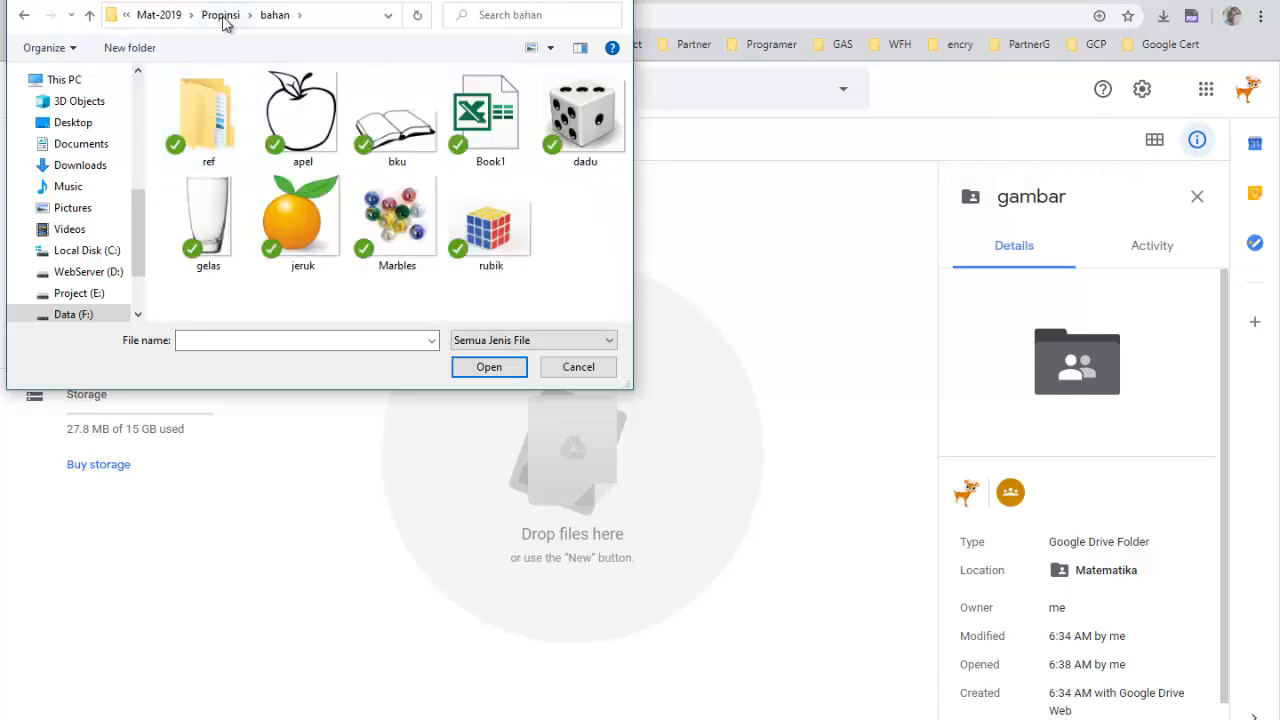
click(221, 15)
double_click(220, 118)
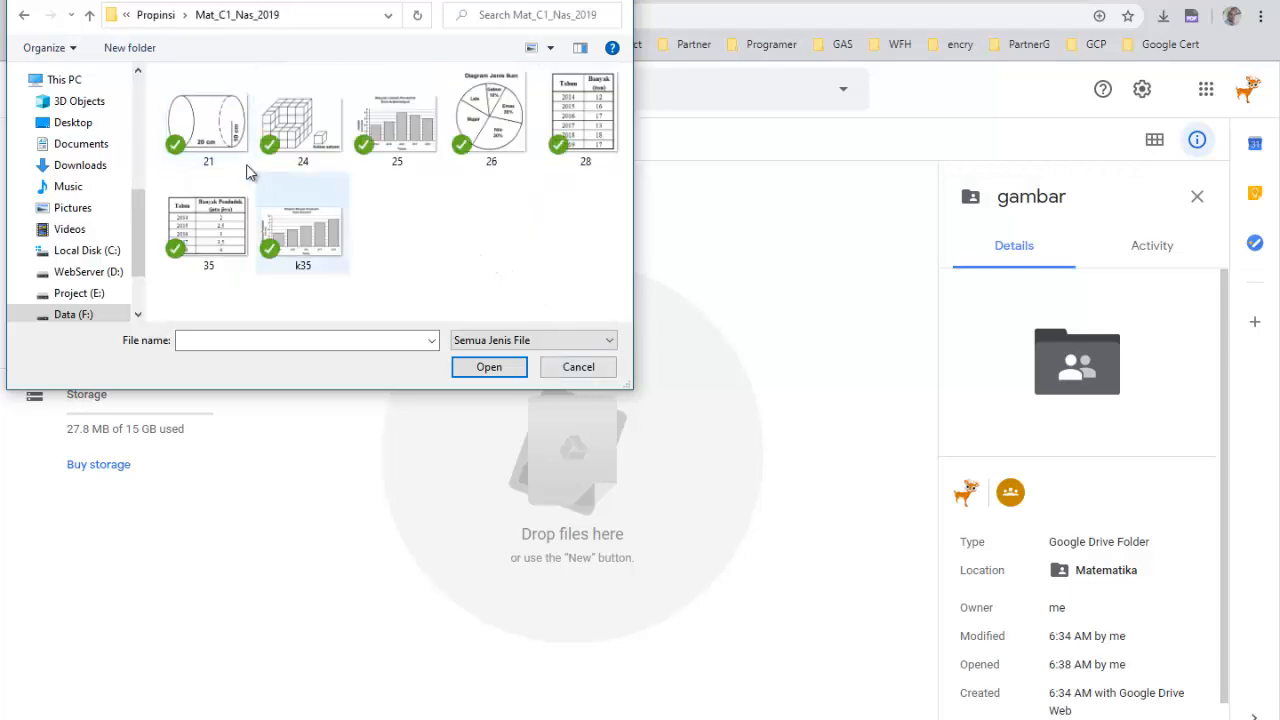
click(209, 133)
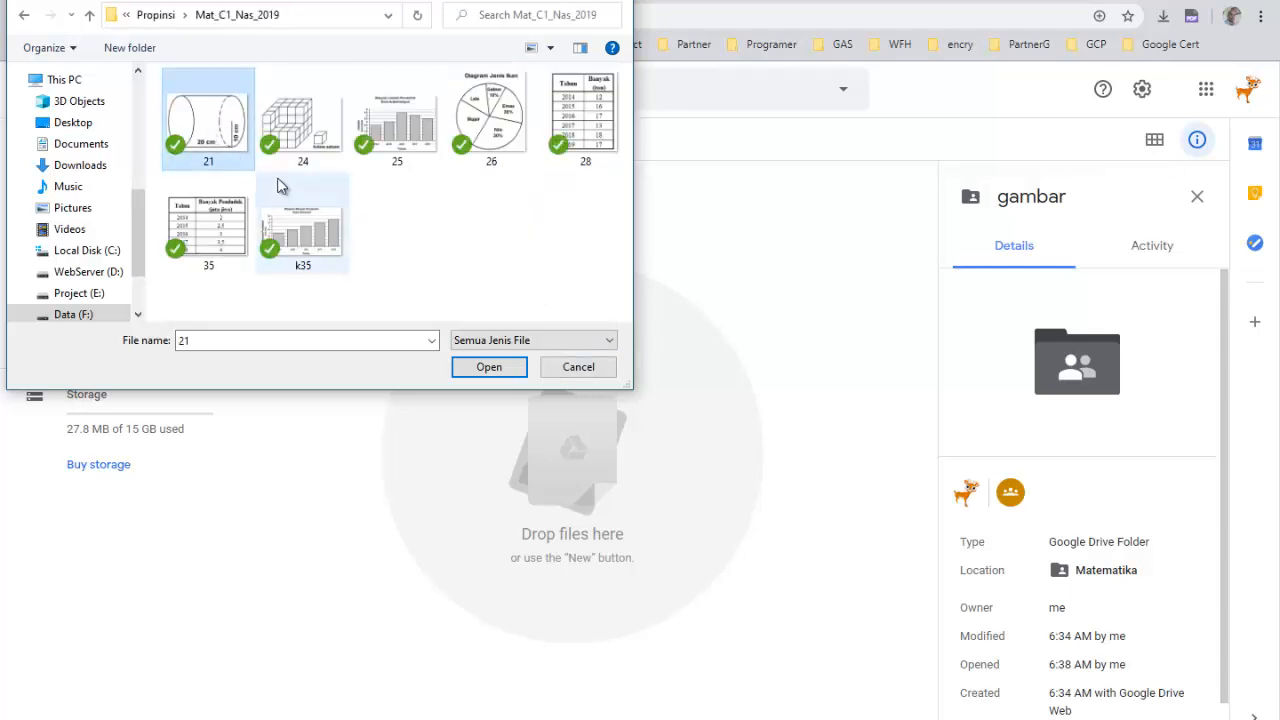
shift+click(296, 216)
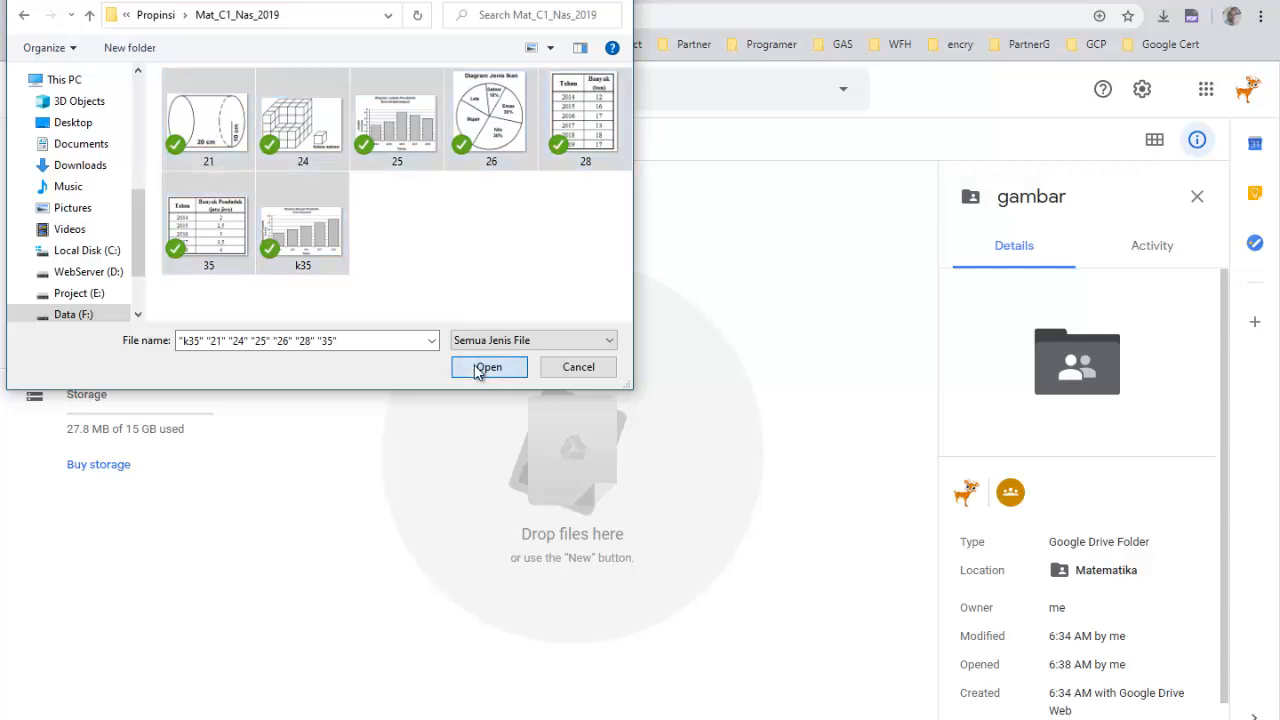
click(480, 368)
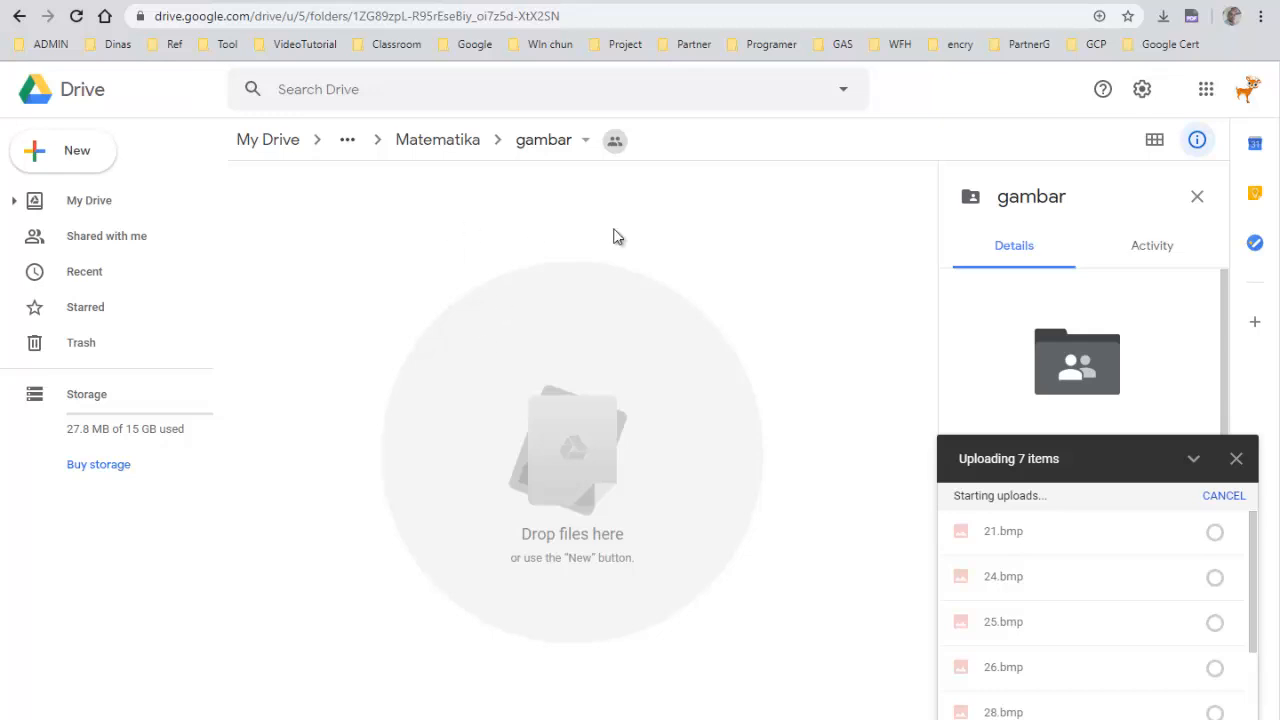
Create a new folder named SoalOnline inside the Tema8 folder of Contoh Kelas
click(432, 148)
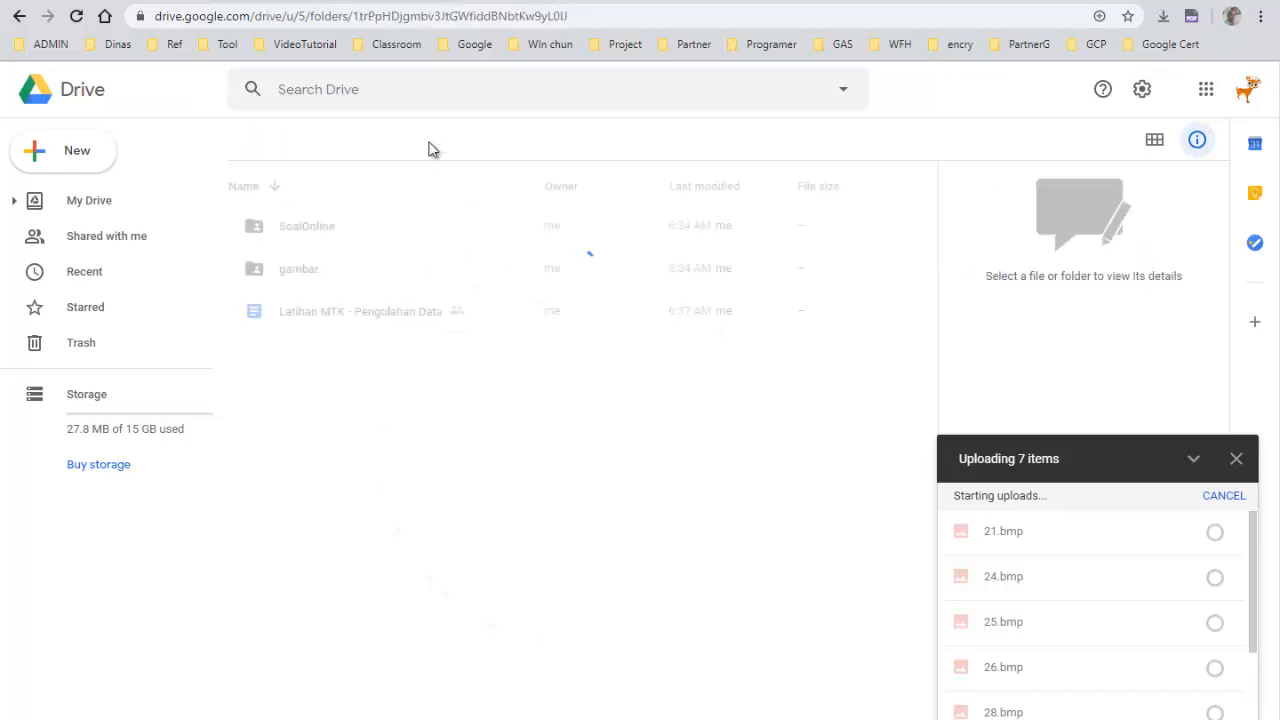
click(486, 151)
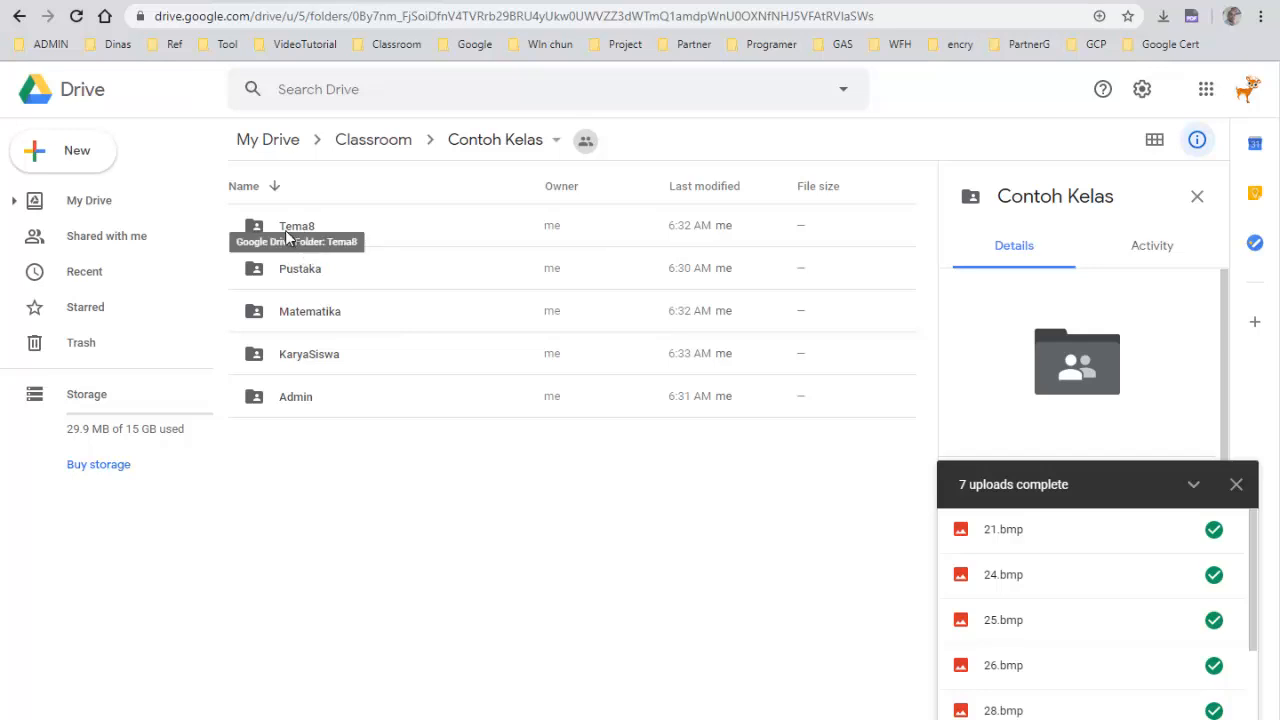
double_click(287, 234)
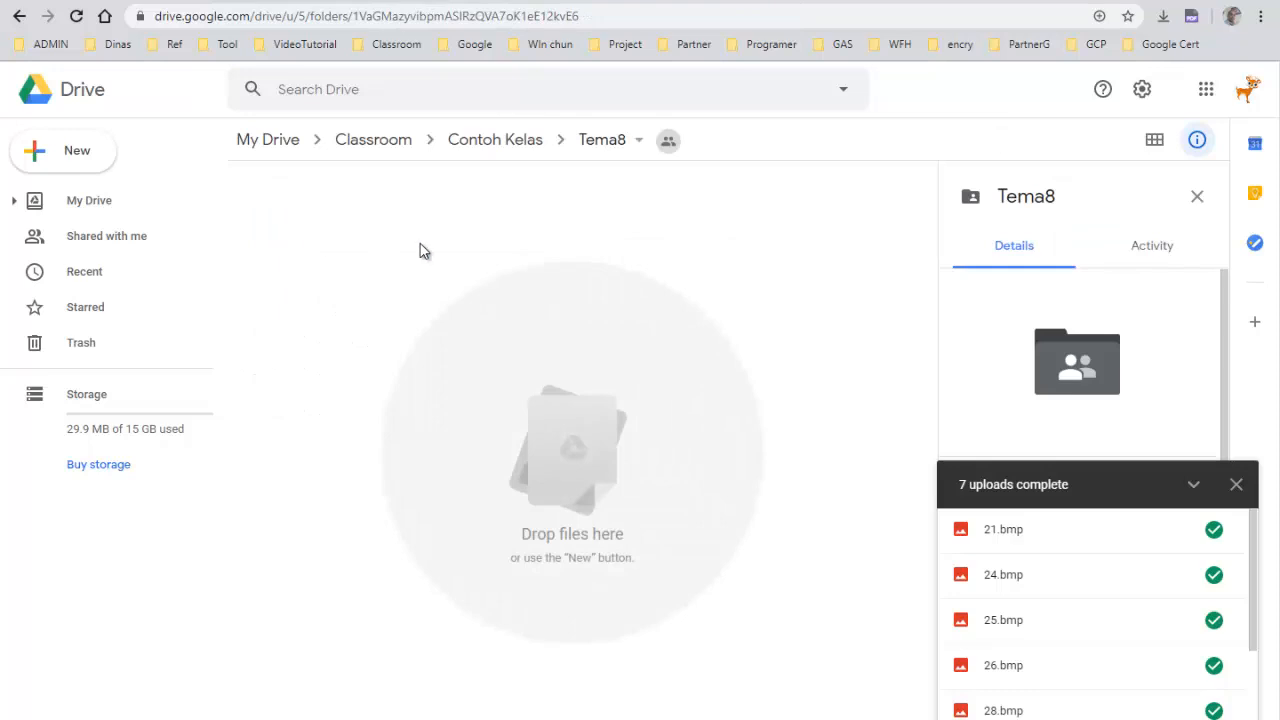
right_click(420, 250)
click(458, 280)
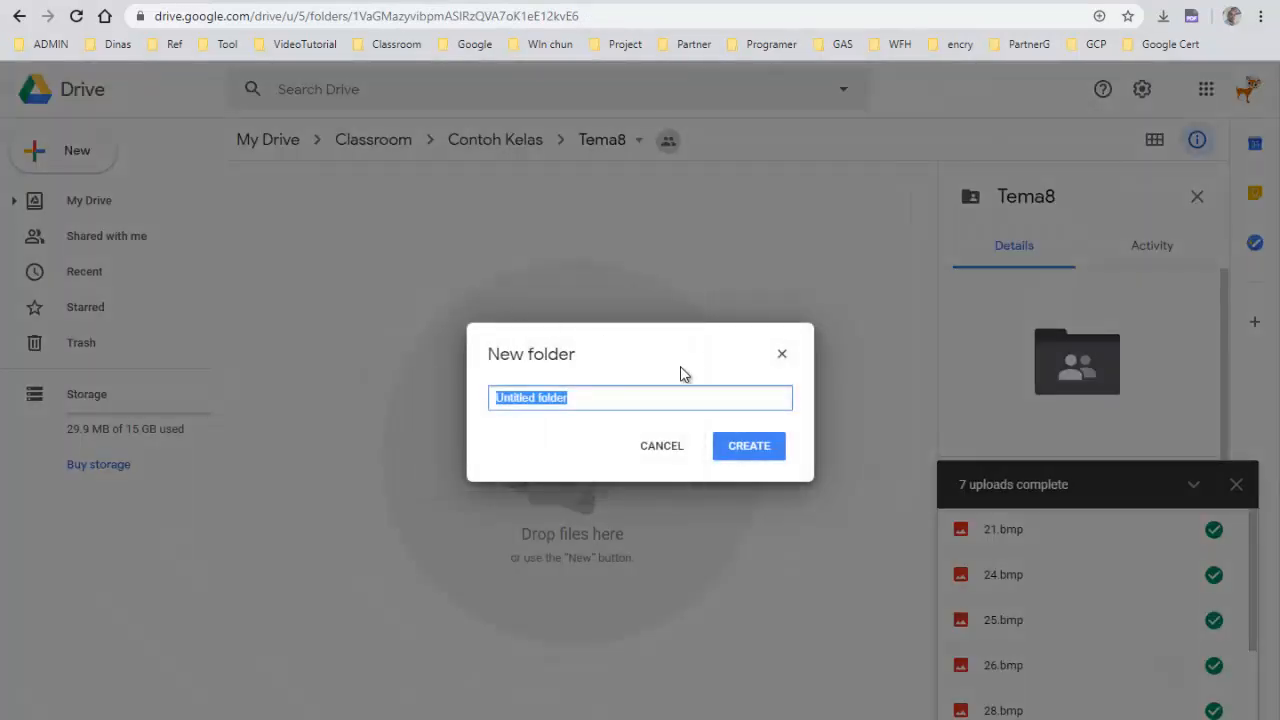
text(Soal)
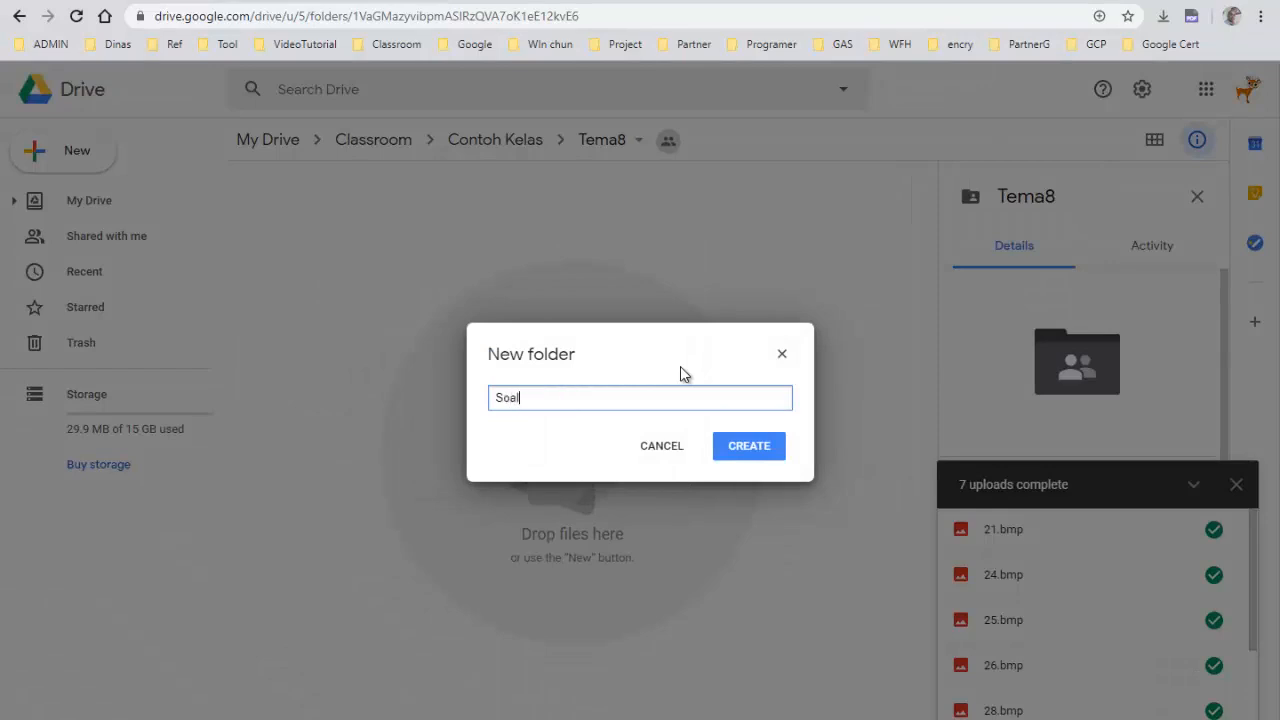
text(Online)
click(737, 449)
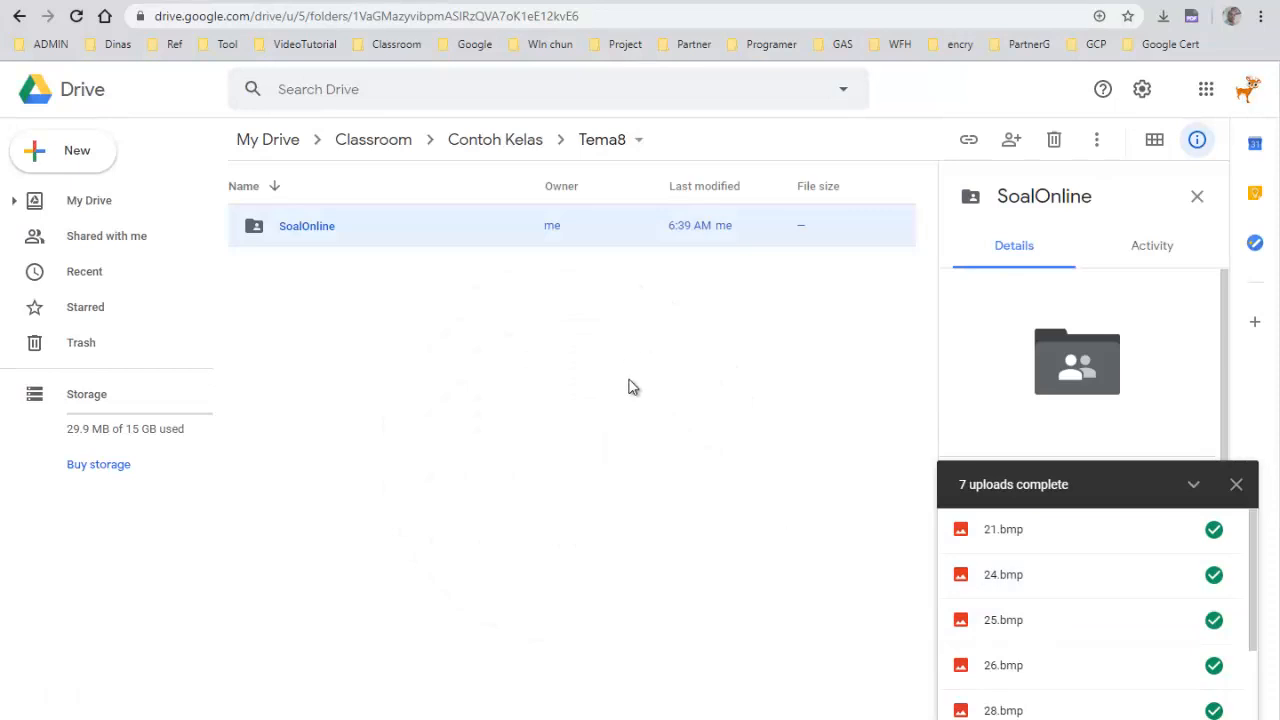
Preview the uploaded k35.bmp and 35.bmp images in Matematika's gambar folder
click(471, 139)
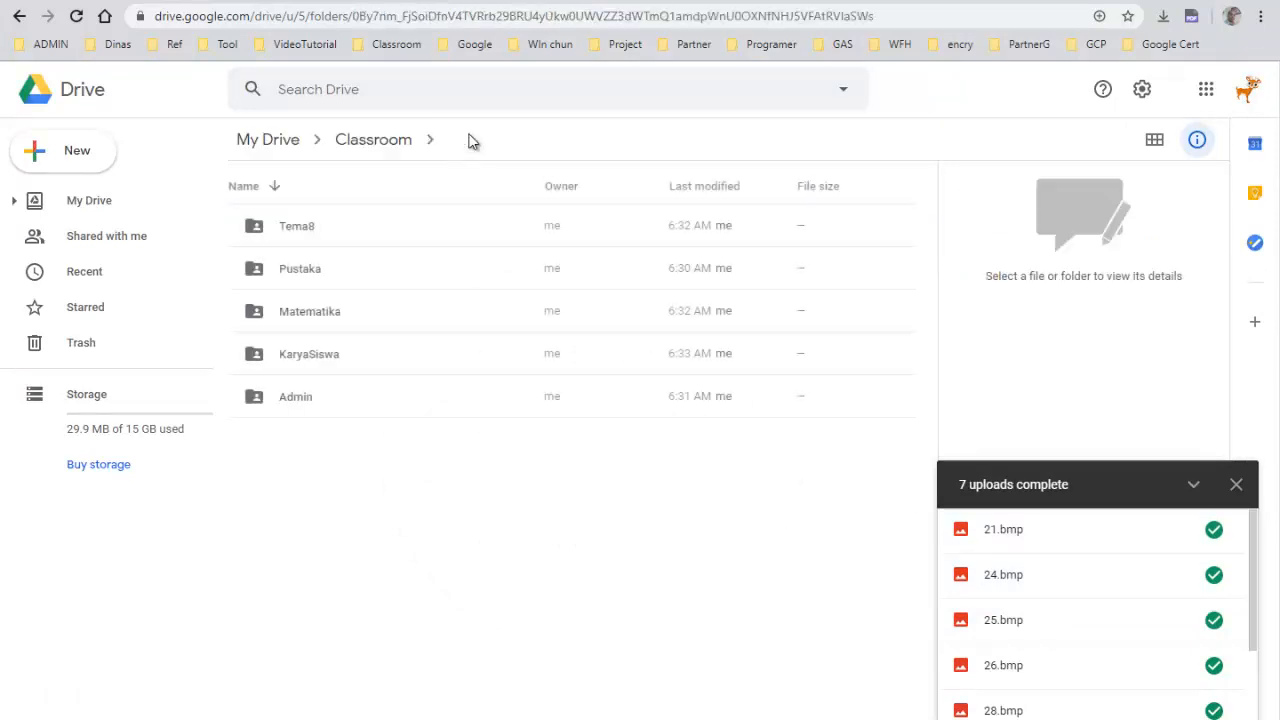
double_click(335, 314)
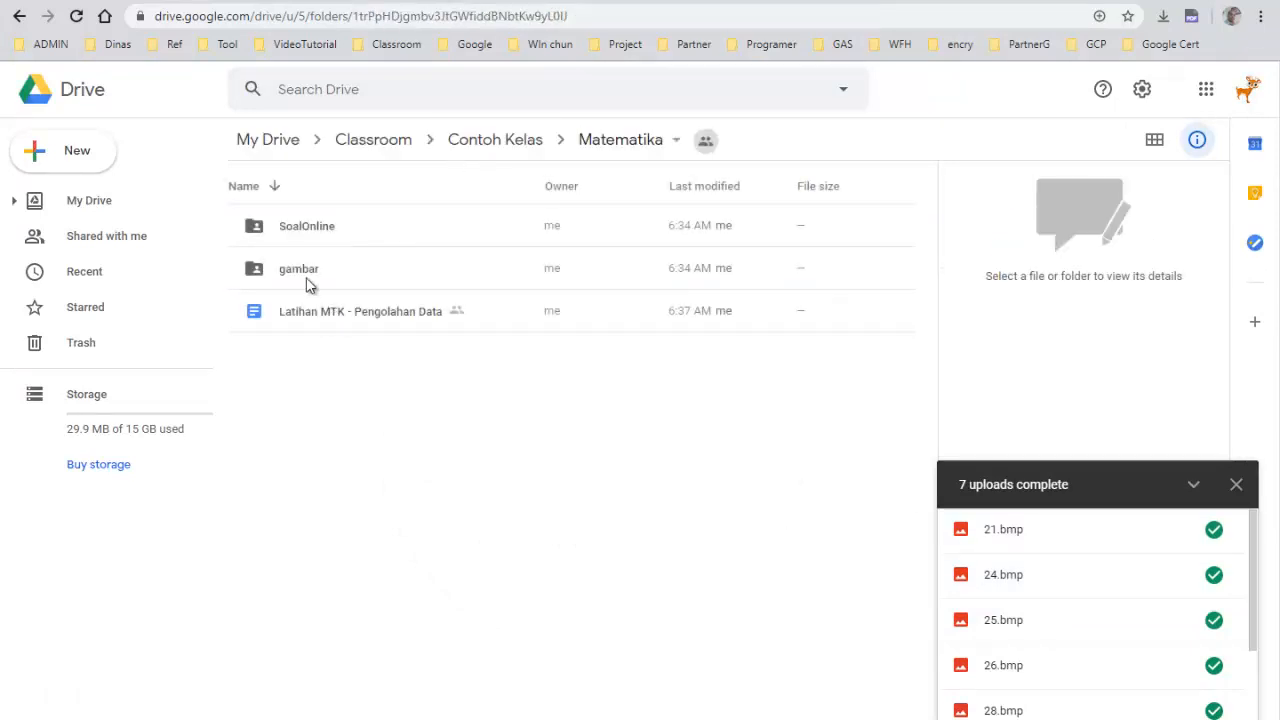
double_click(306, 281)
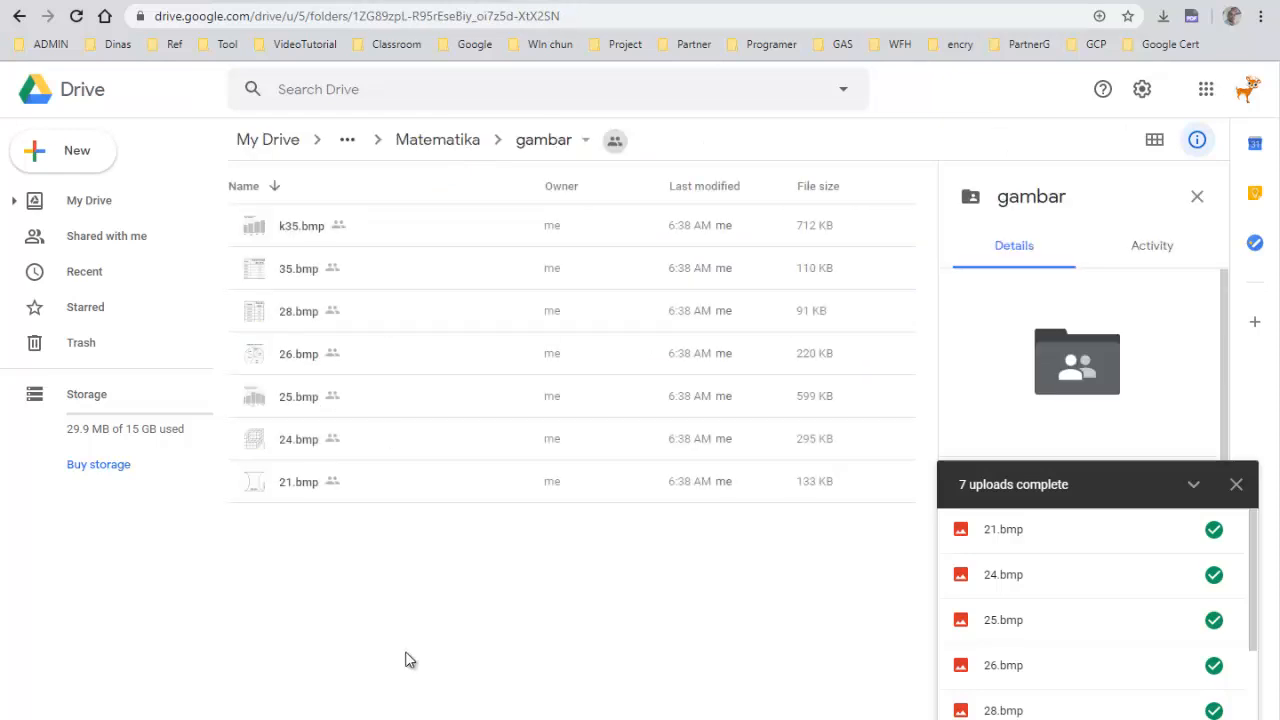
double_click(258, 230)
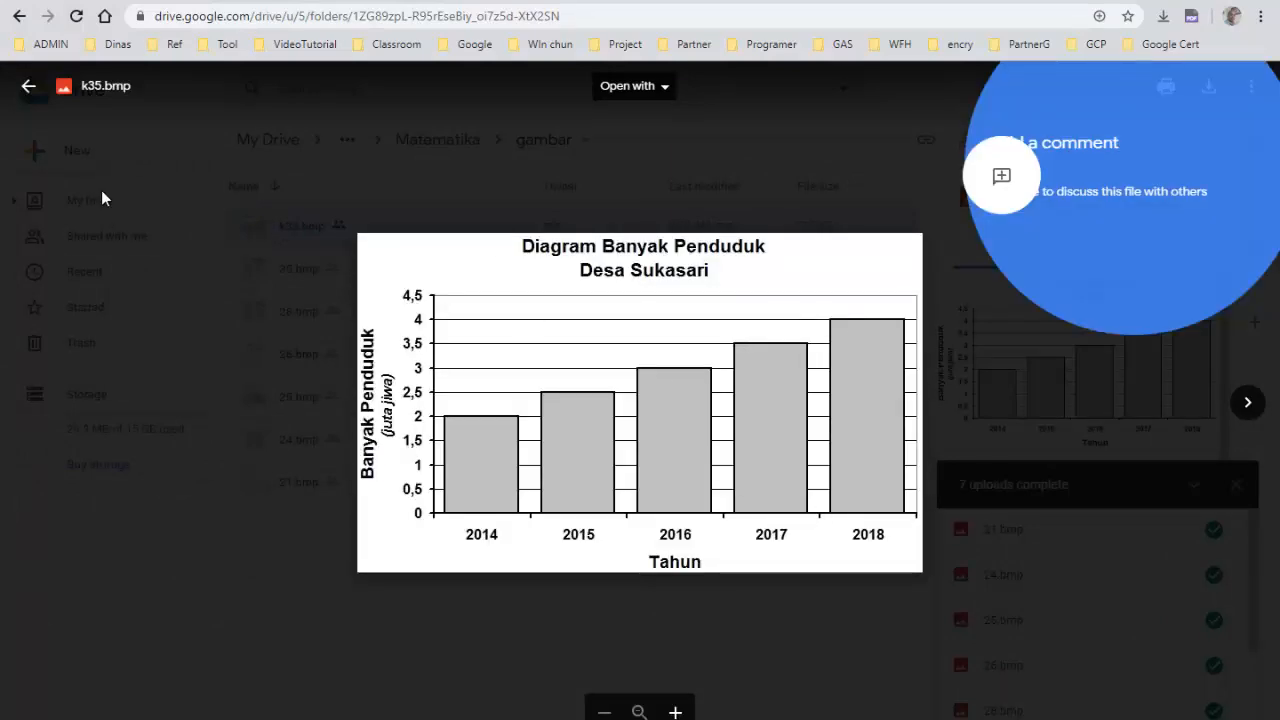
click(38, 263)
double_click(278, 268)
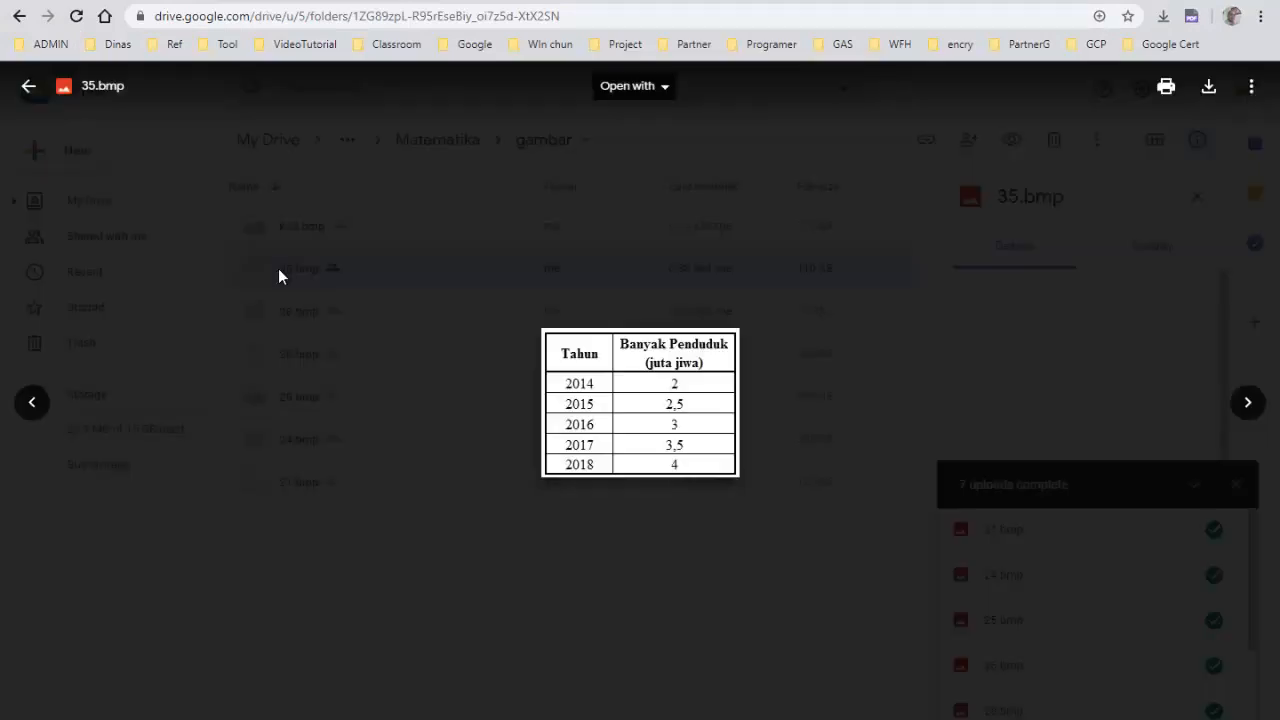
click(38, 121)
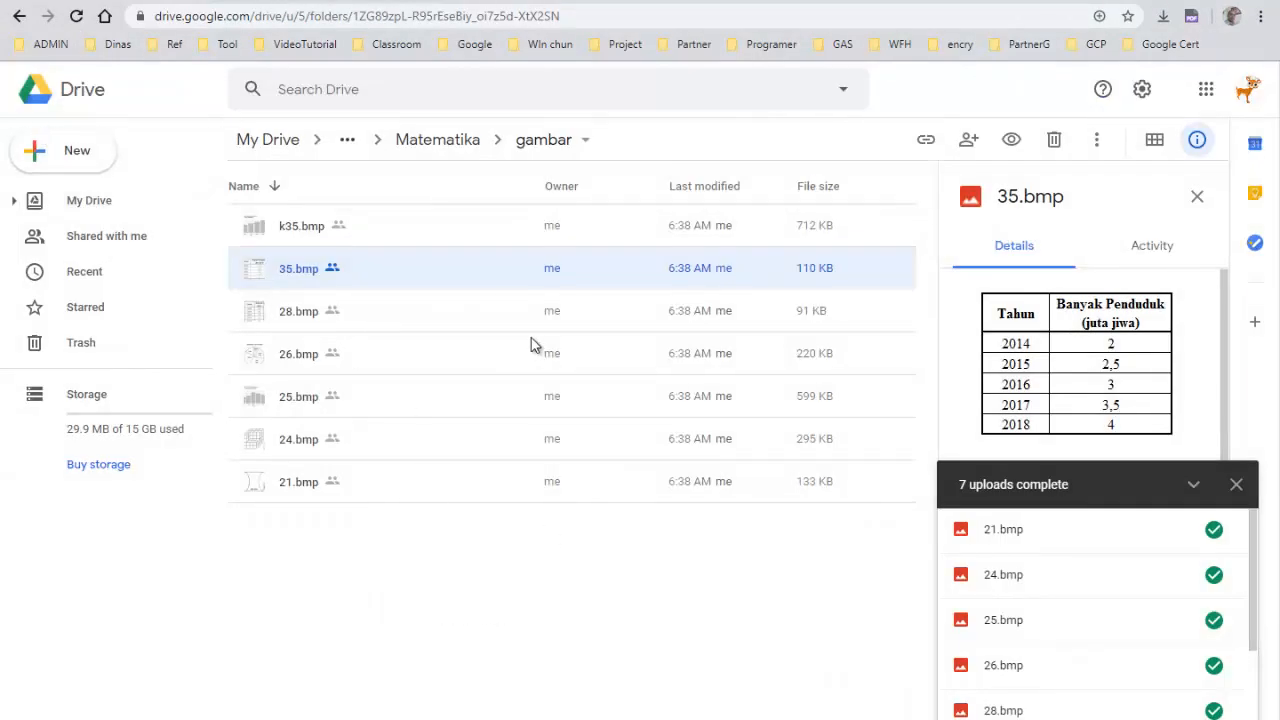
Browse the Admin folder, then open the SoalOnline folder inside Matematika
click(440, 148)
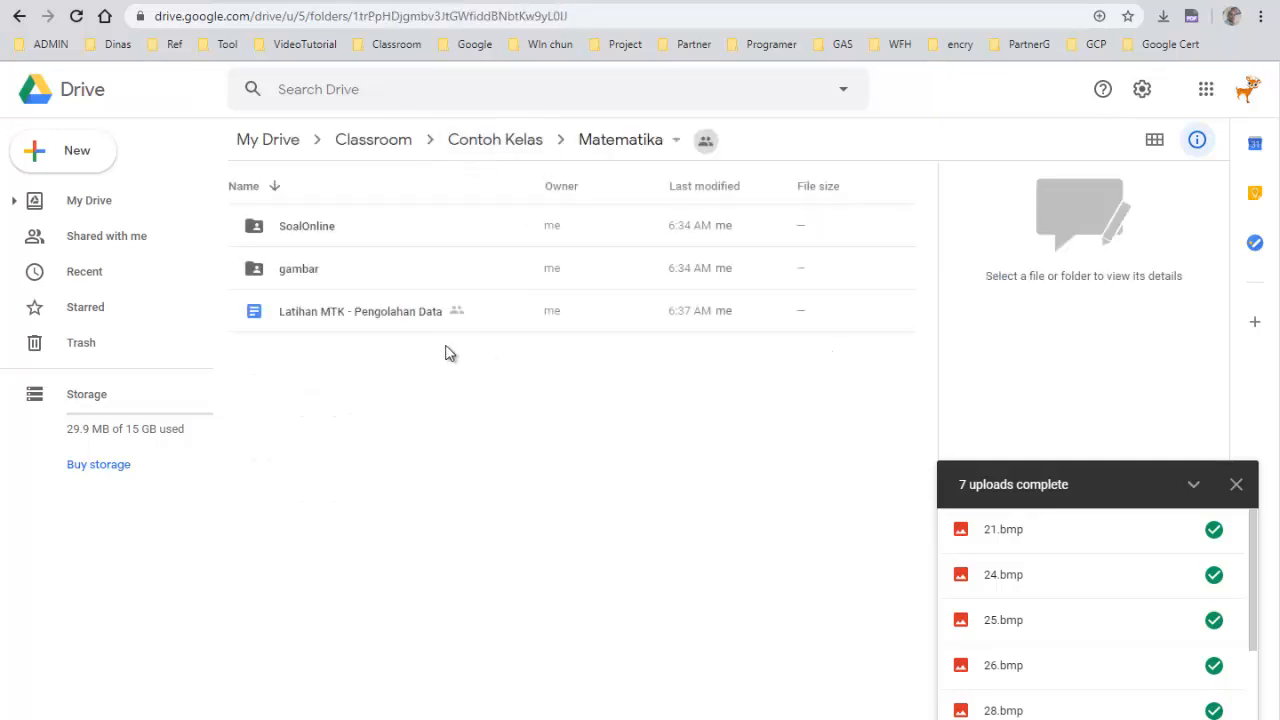
click(510, 141)
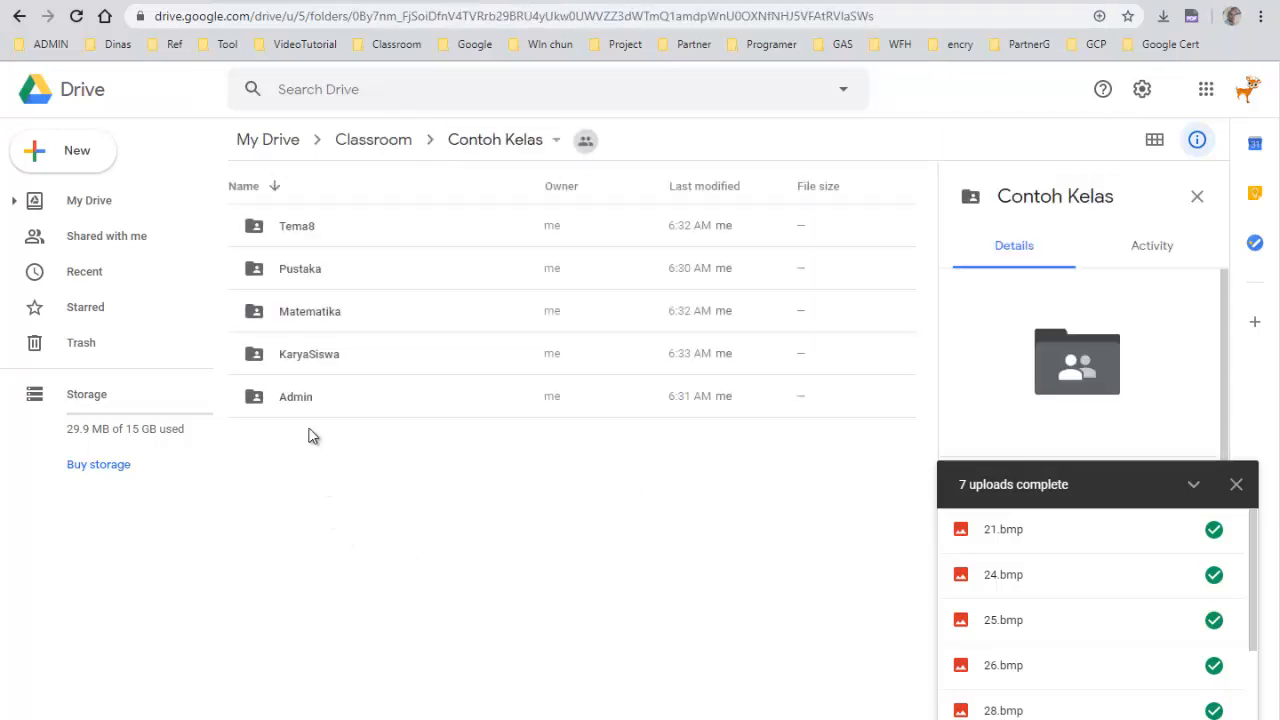
double_click(305, 398)
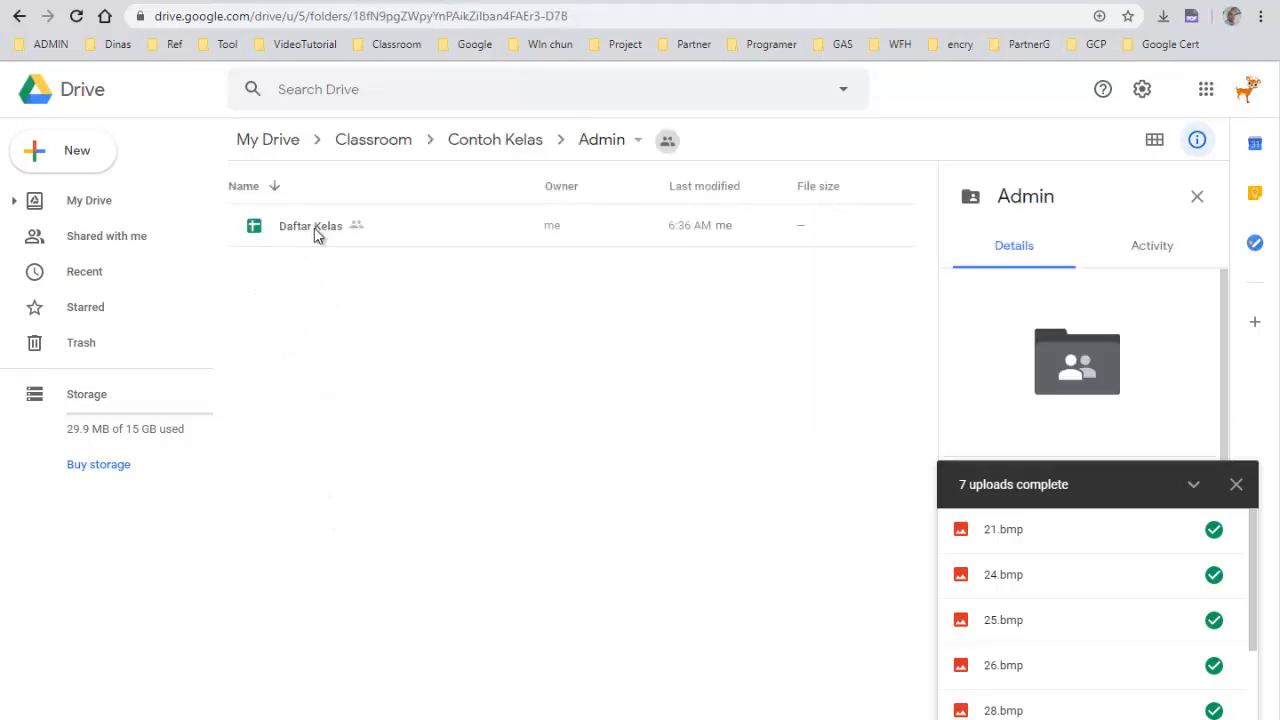
click(491, 145)
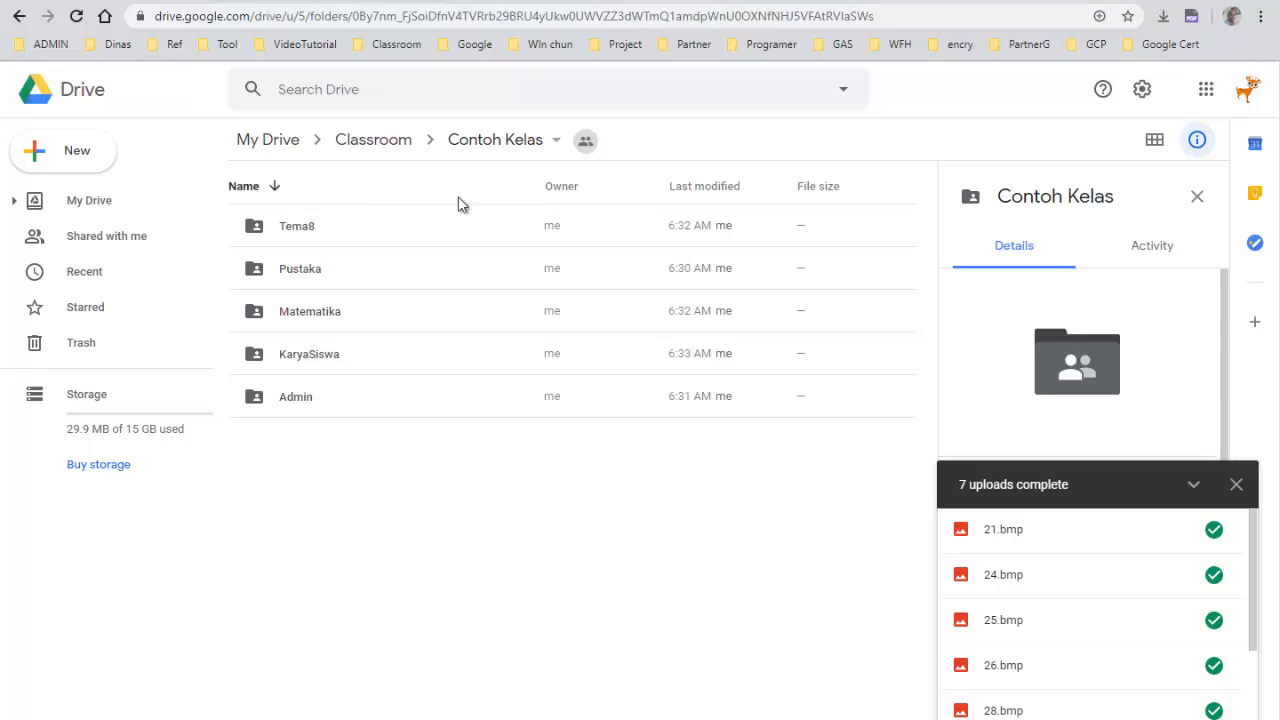
double_click(323, 311)
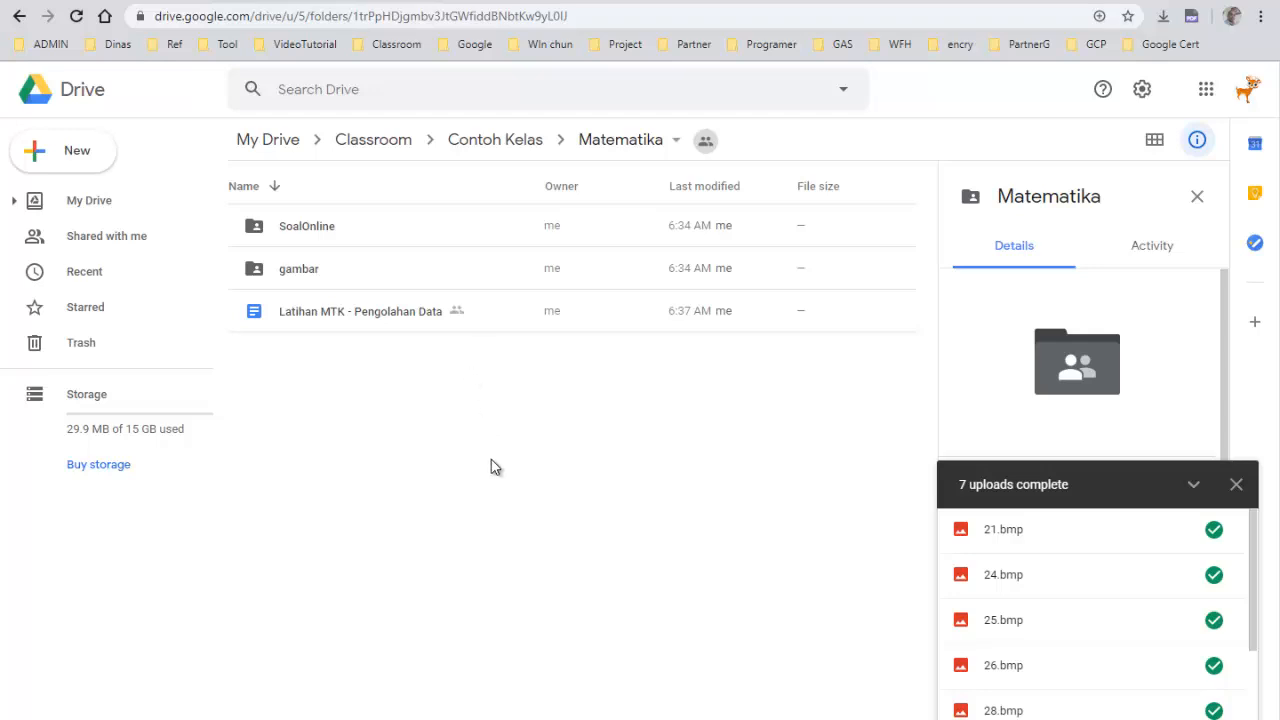
double_click(309, 236)
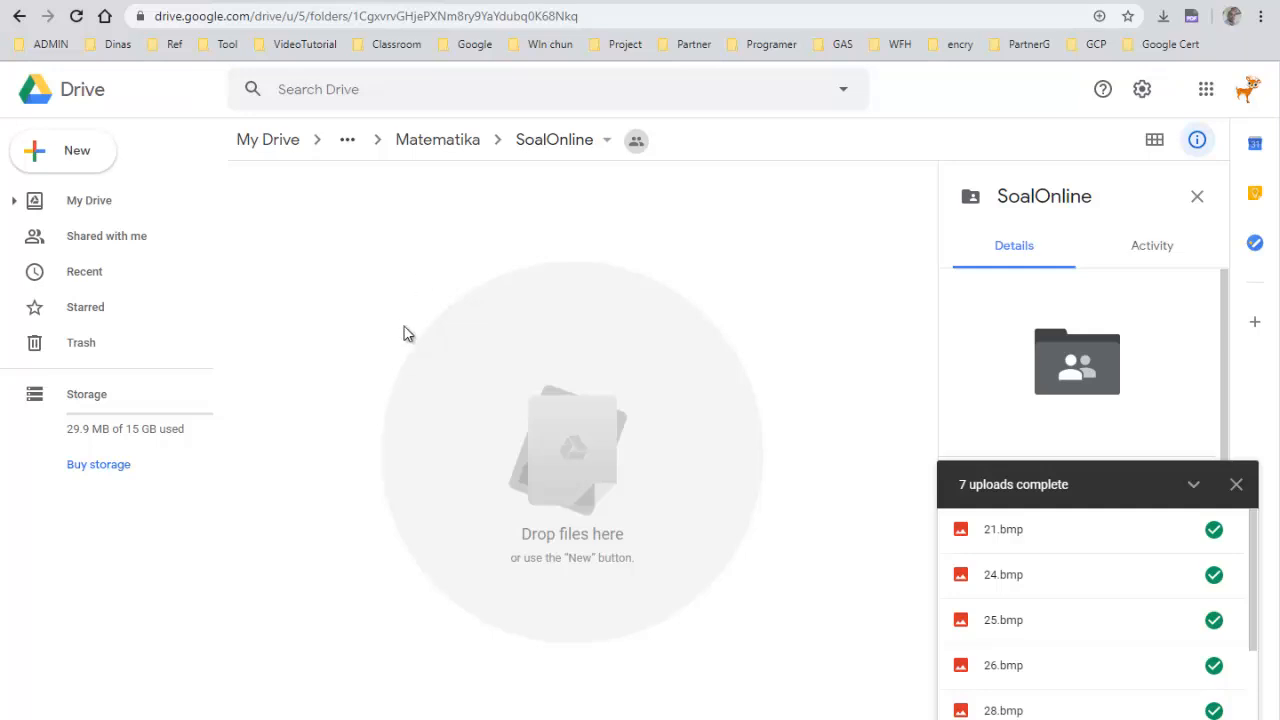
right_click(335, 240)
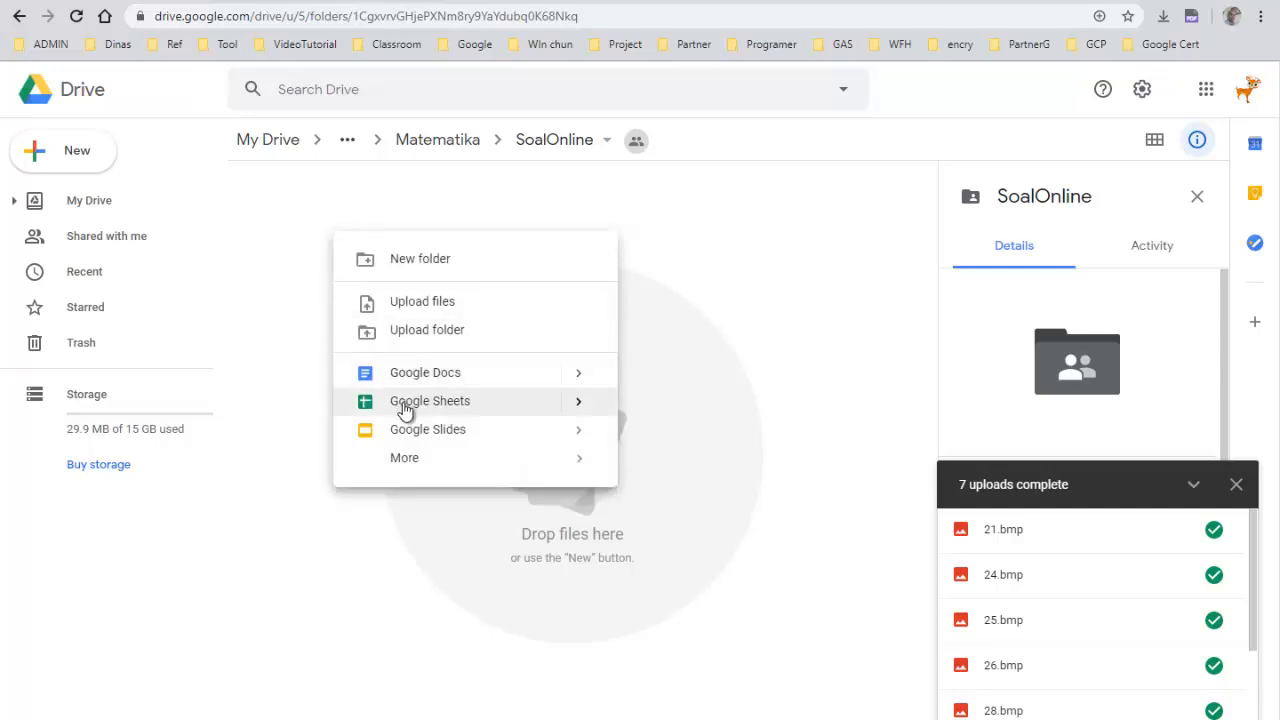
mouse_move(405, 463)
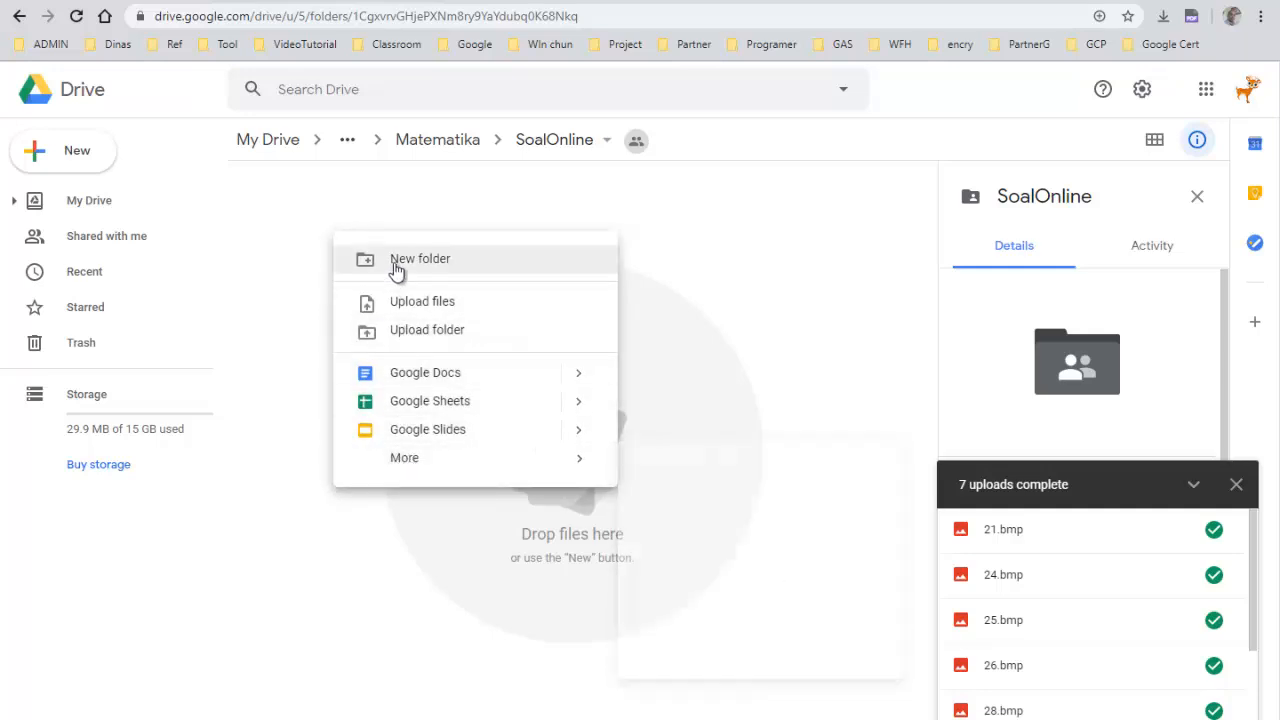
click(390, 190)
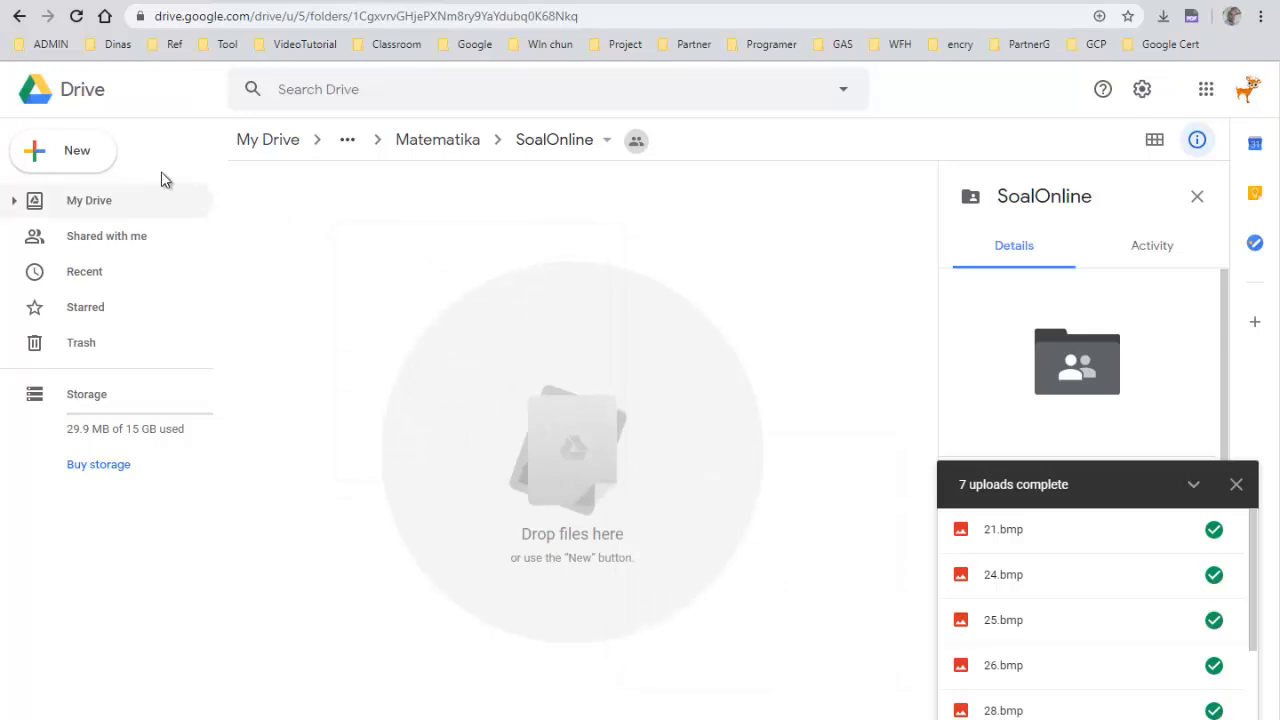
click(42, 150)
mouse_move(105, 357)
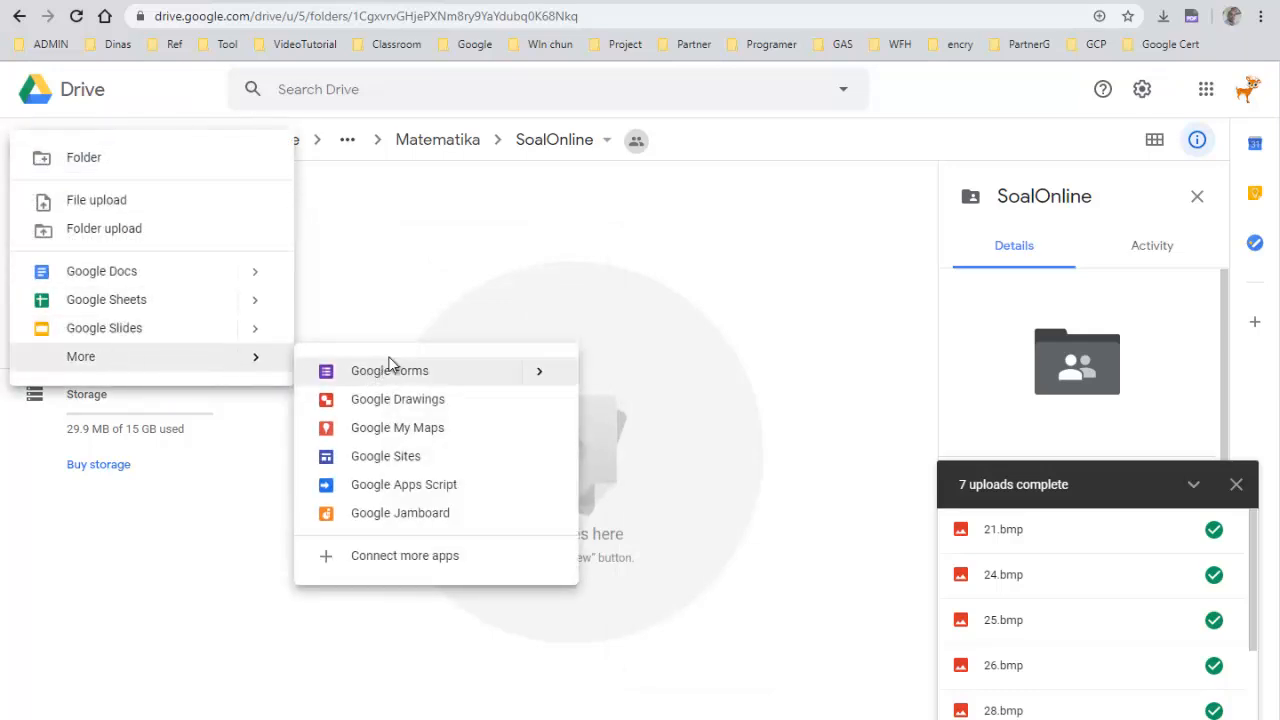
click(449, 243)
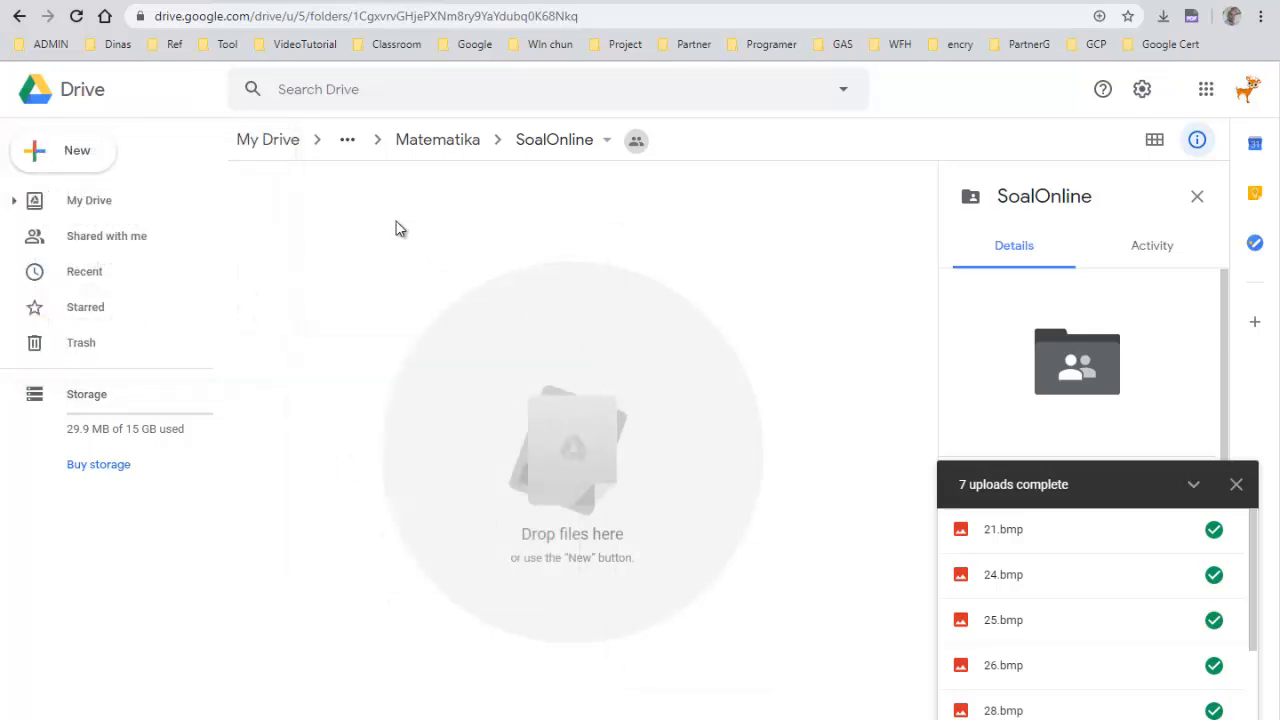
Create a new Google Form inside the shared SoalOnline folder and dismiss the Forms tour prompt
right_click(397, 226)
mouse_move(477, 449)
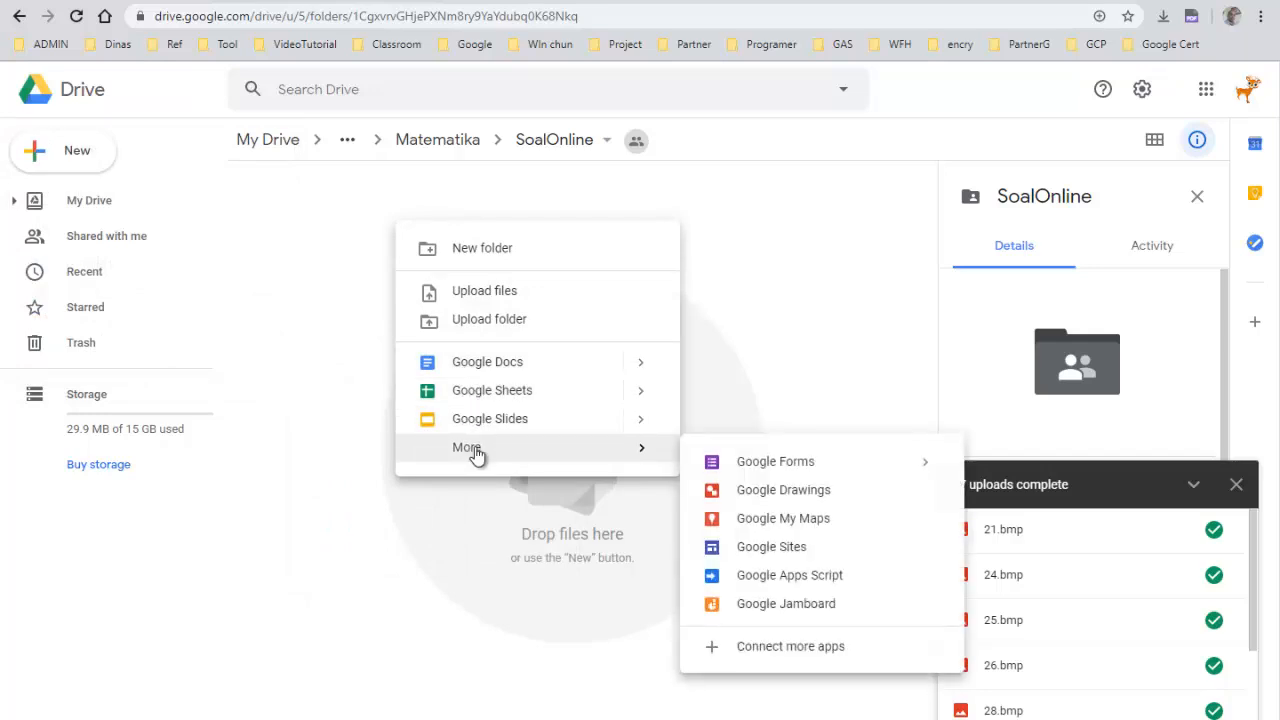
click(727, 463)
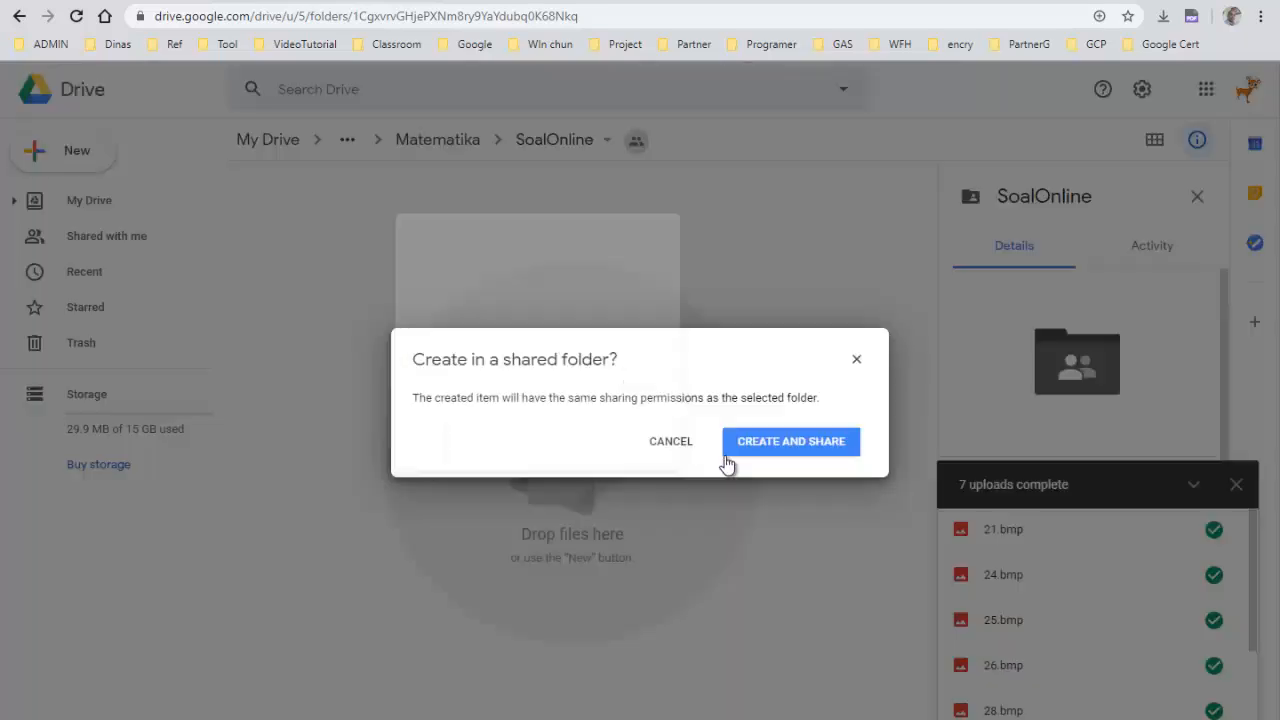
click(786, 443)
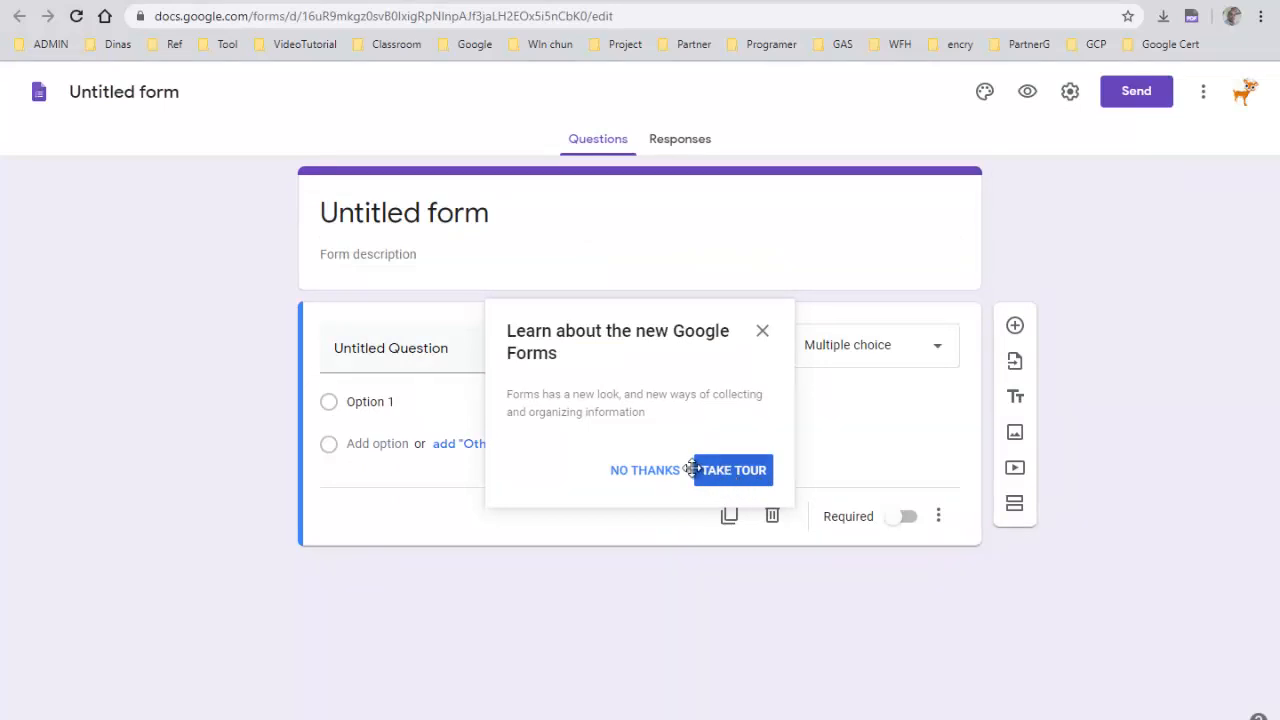
click(761, 332)
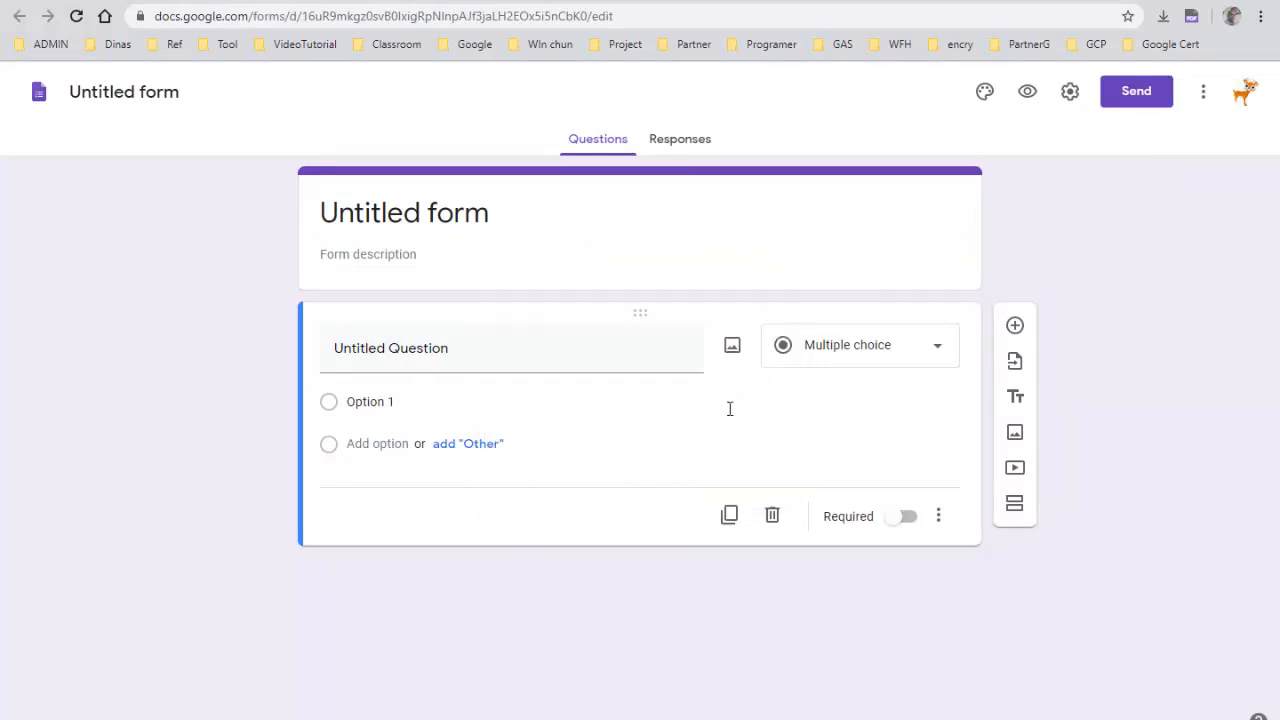
Name the form Latihan Matematika - Pengumpulan Data
click(148, 91)
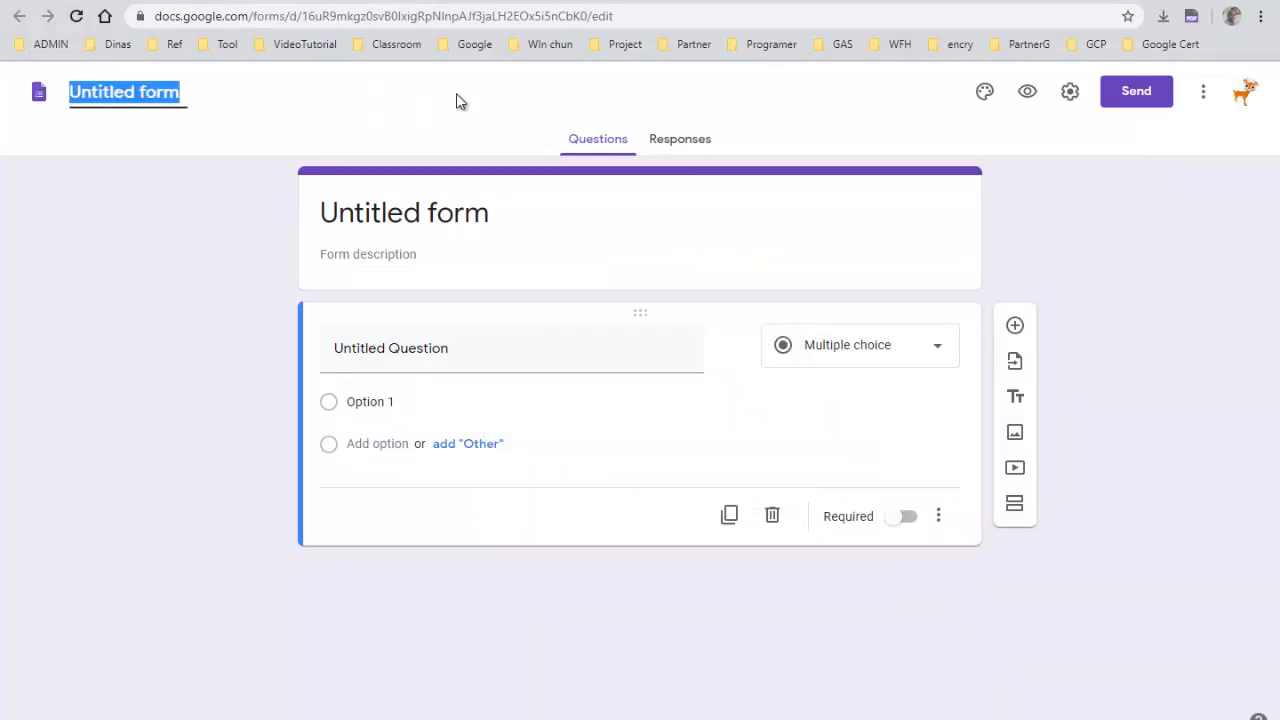
text(Lat)
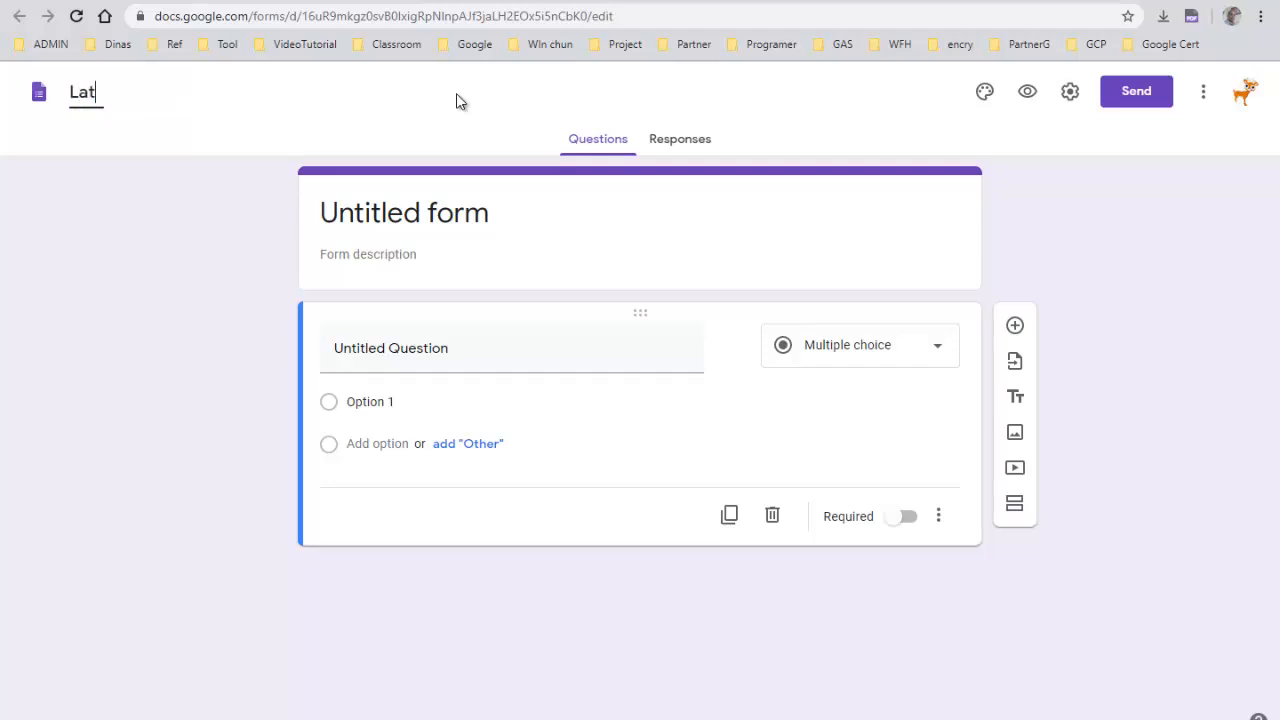
text(ihan Mate)
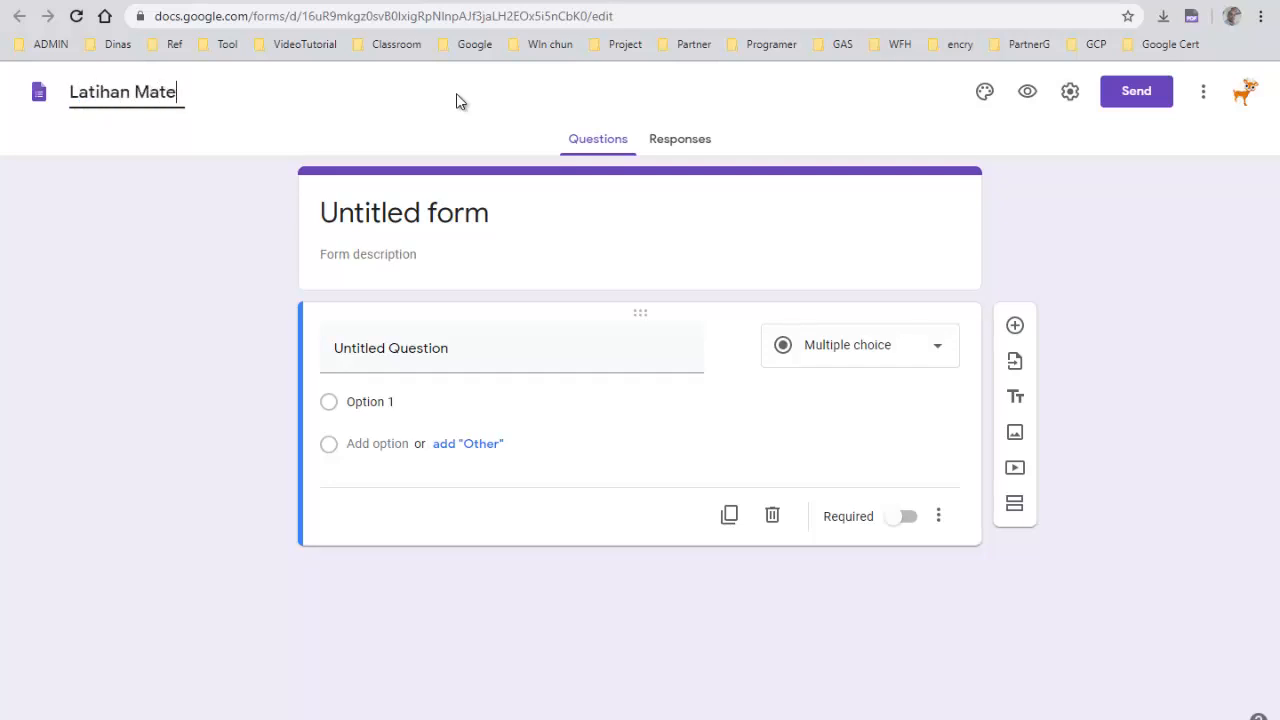
text(matika - Pe)
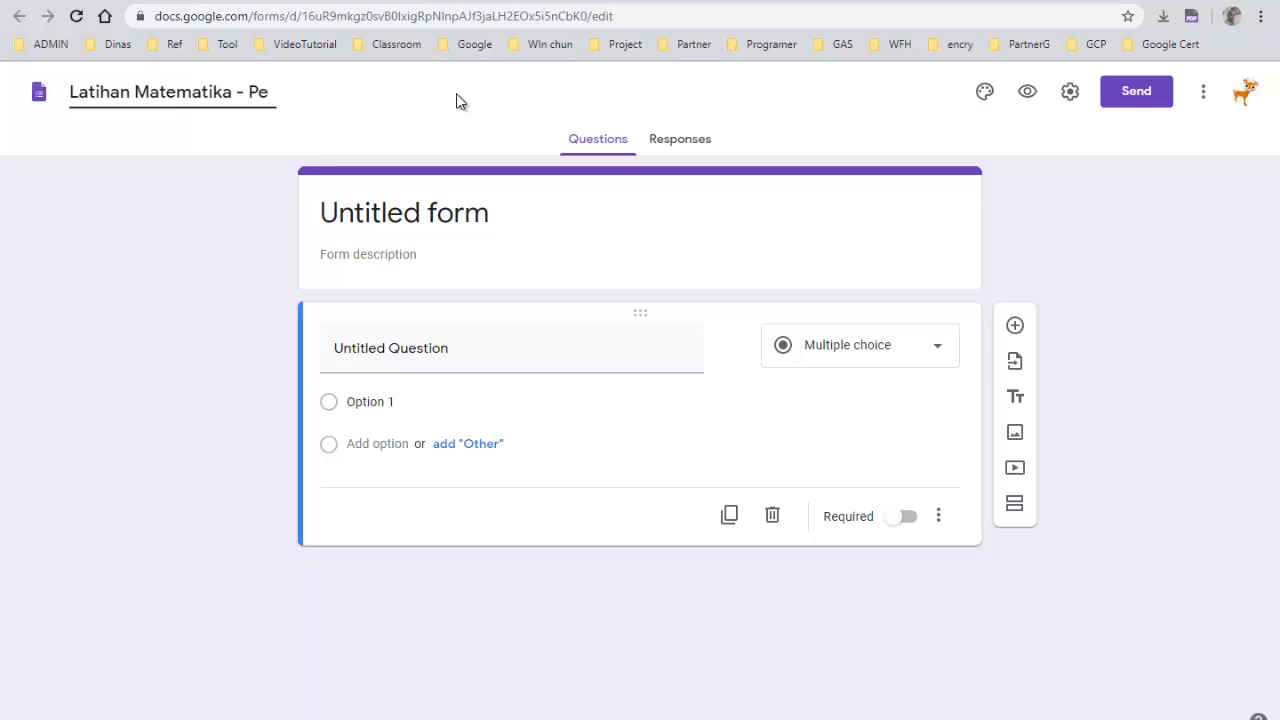
text(ngumpulan)
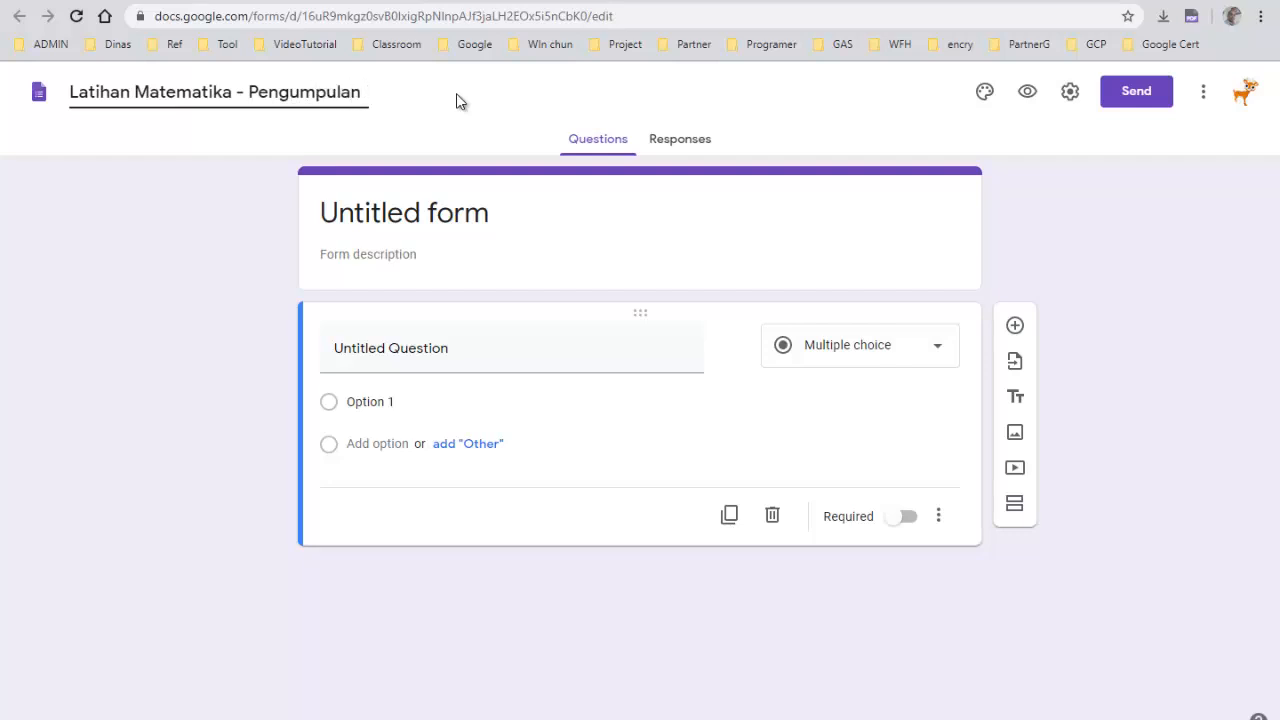
text( Data)
click(527, 248)
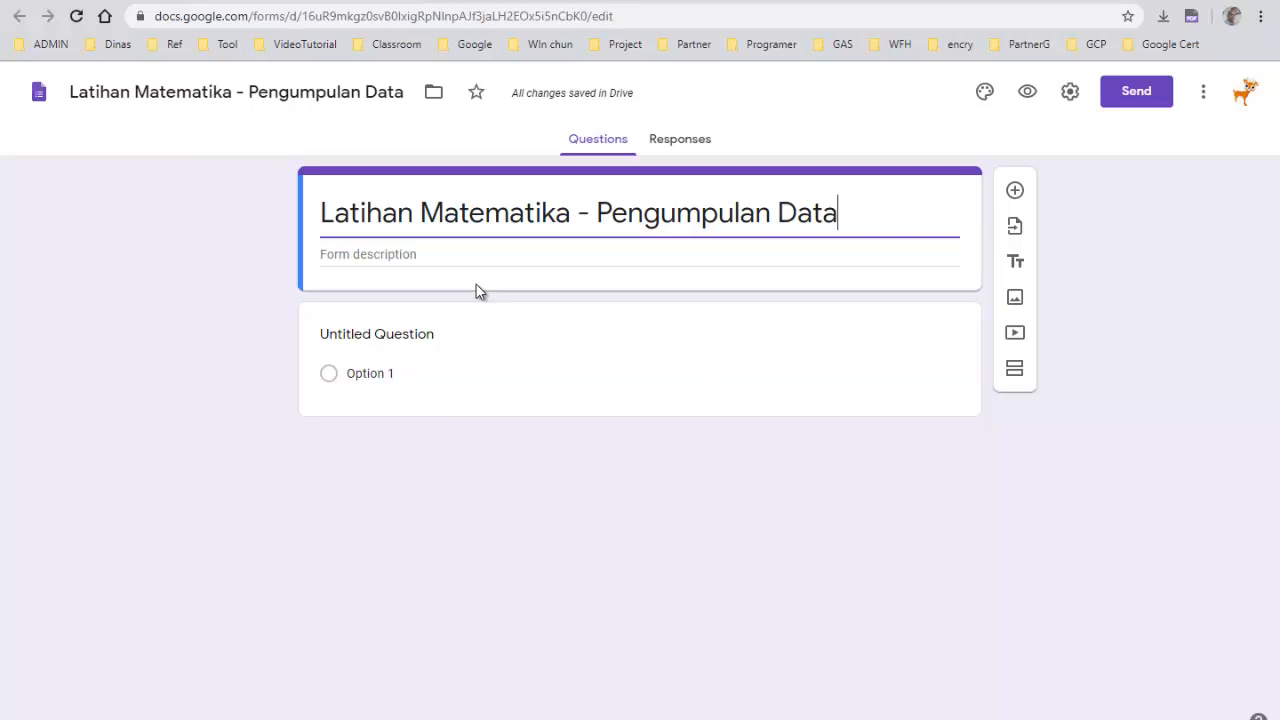
Return to the Drive tab and reload the SoalOnline folder listing
click(311, 0)
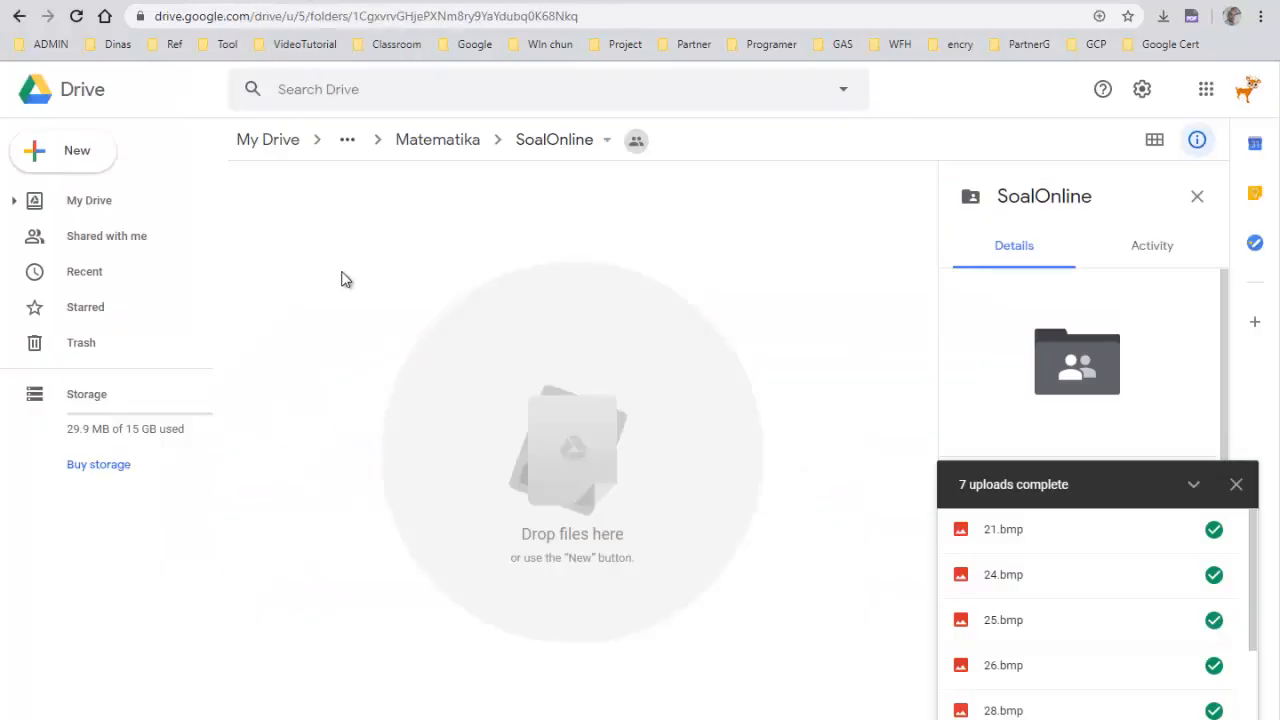
click(76, 16)
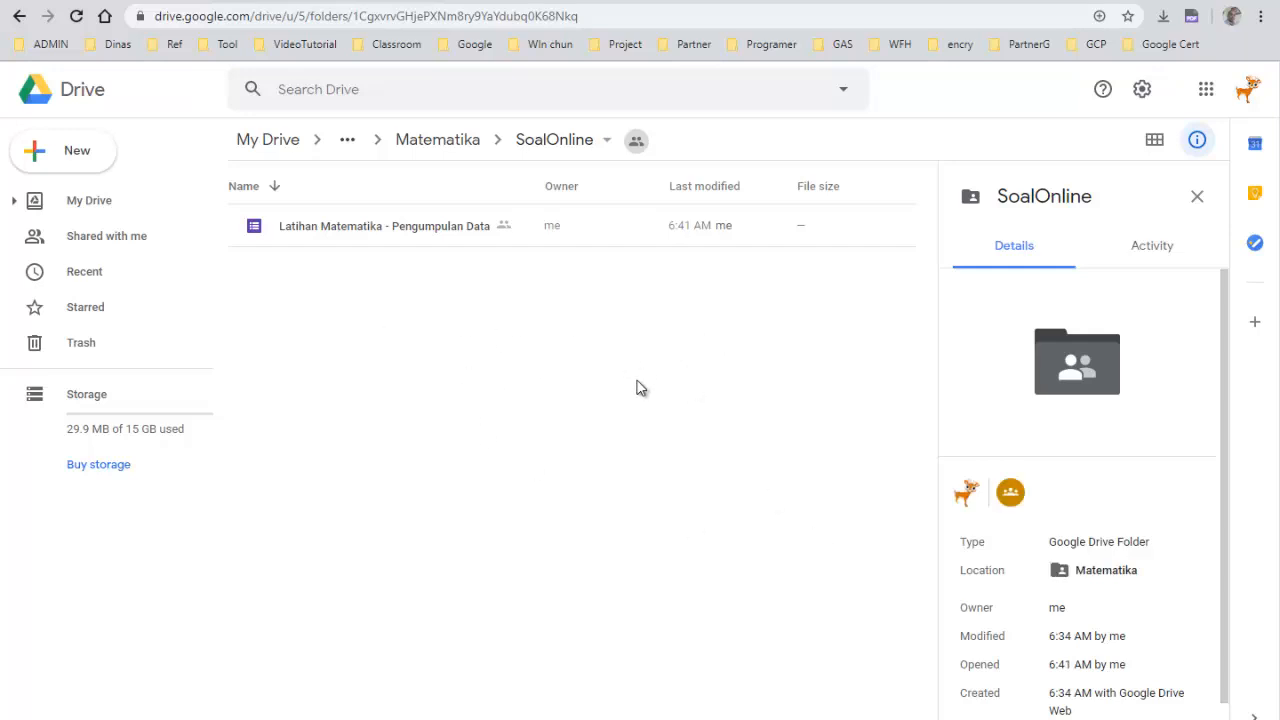
Navigate from My Drive through the Classroom folder into the Contoh Kelas folder
click(347, 140)
click(531, 491)
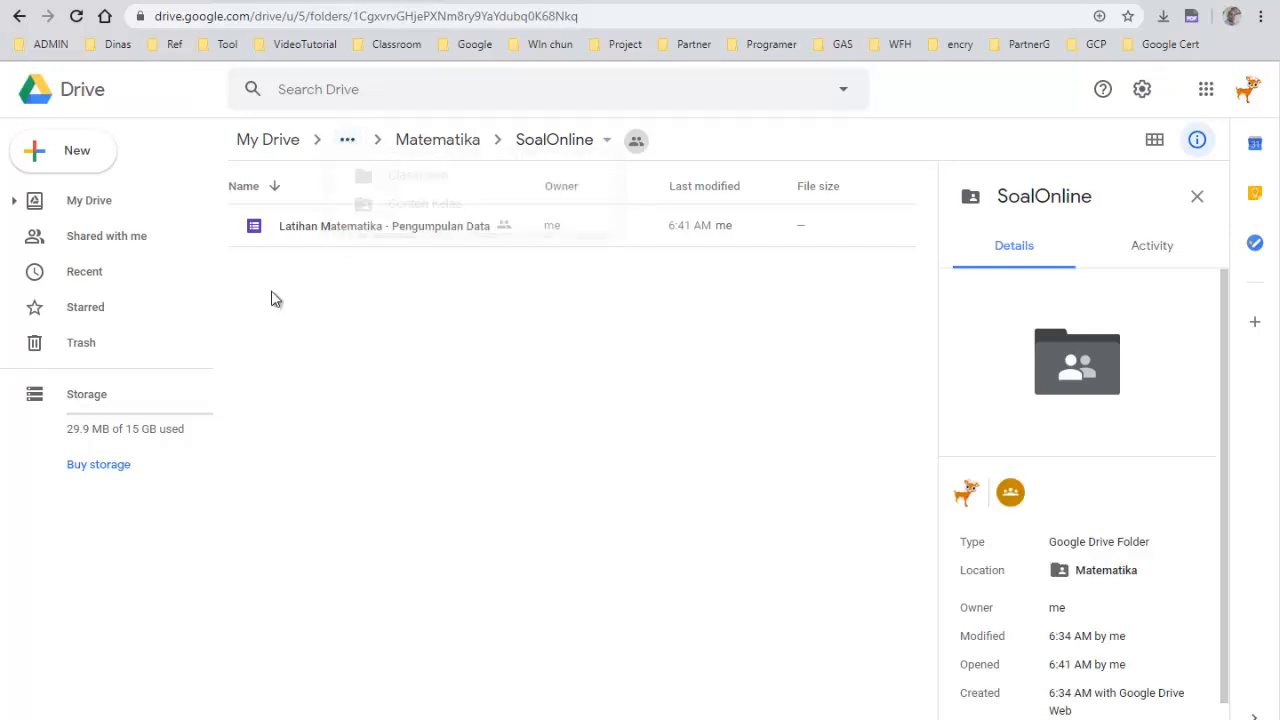
click(264, 146)
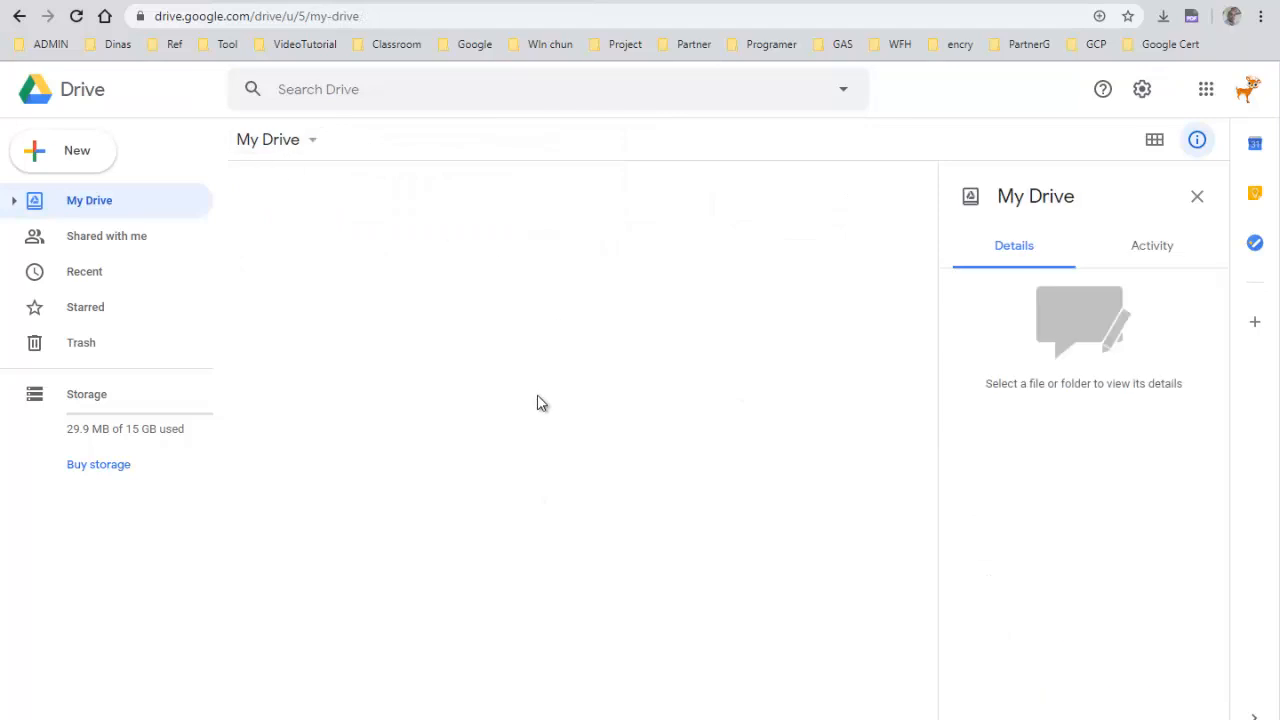
click(316, 453)
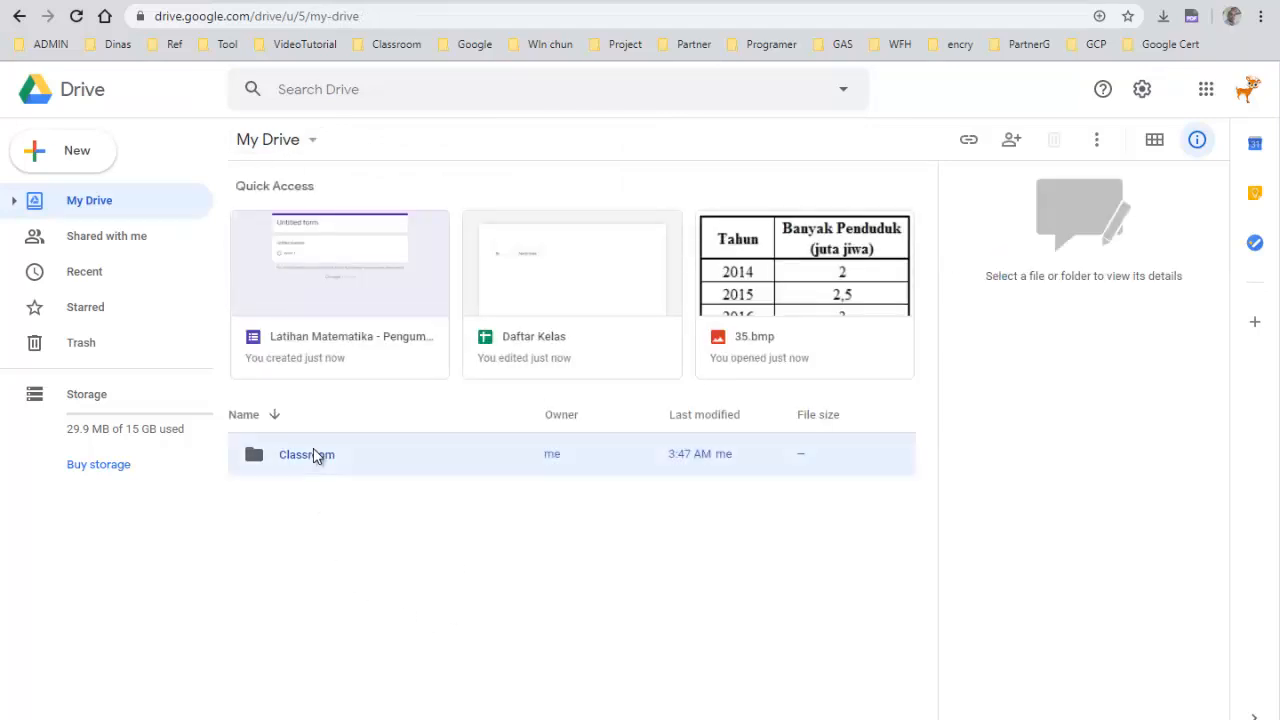
double_click(313, 455)
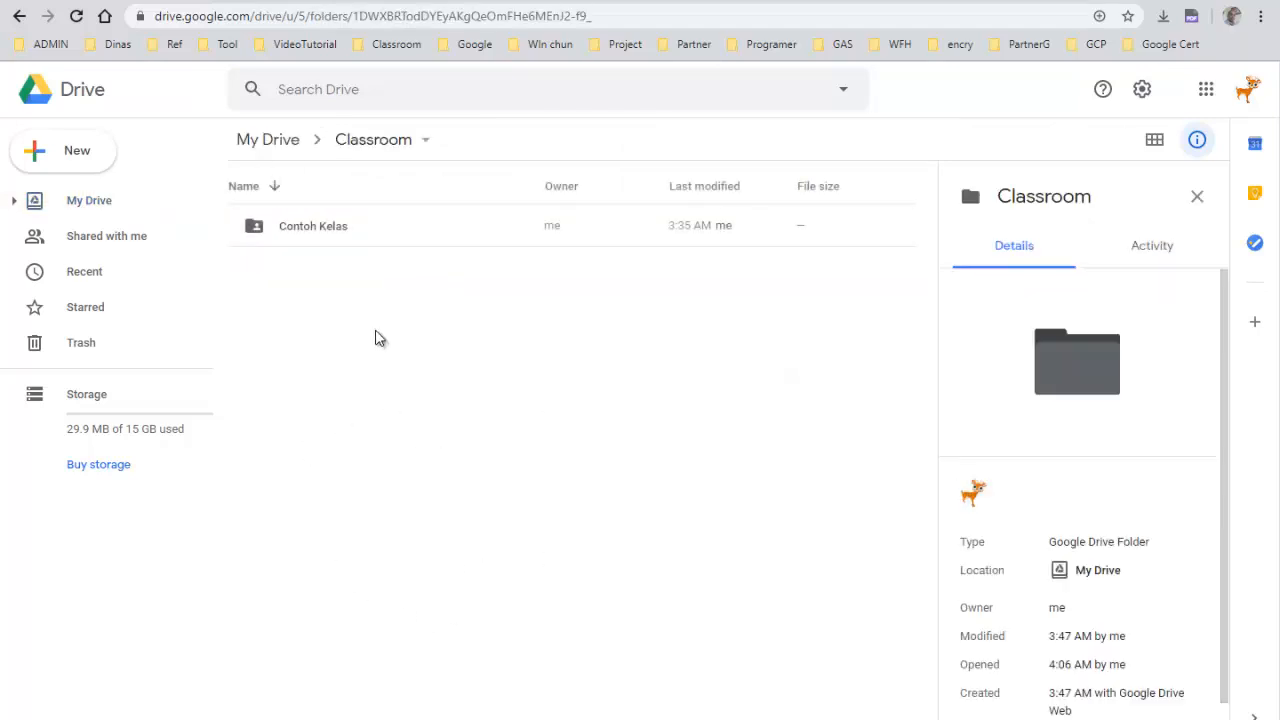
click(303, 230)
double_click(303, 230)
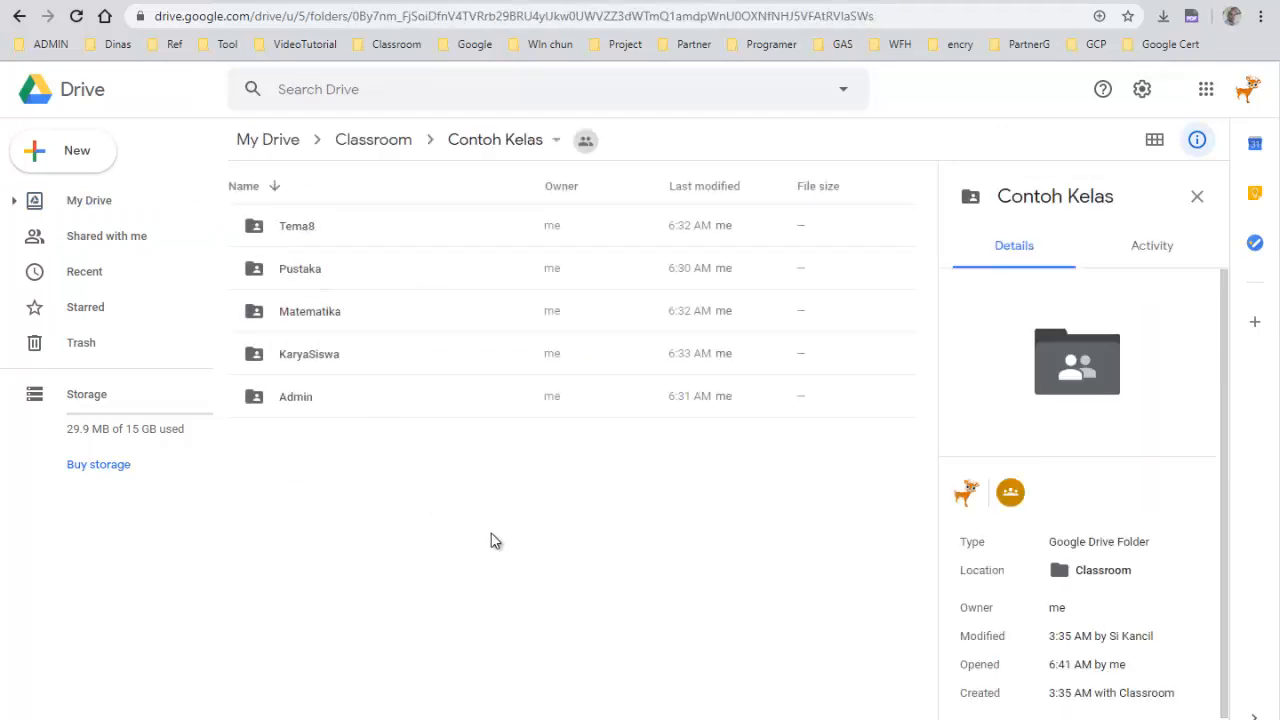